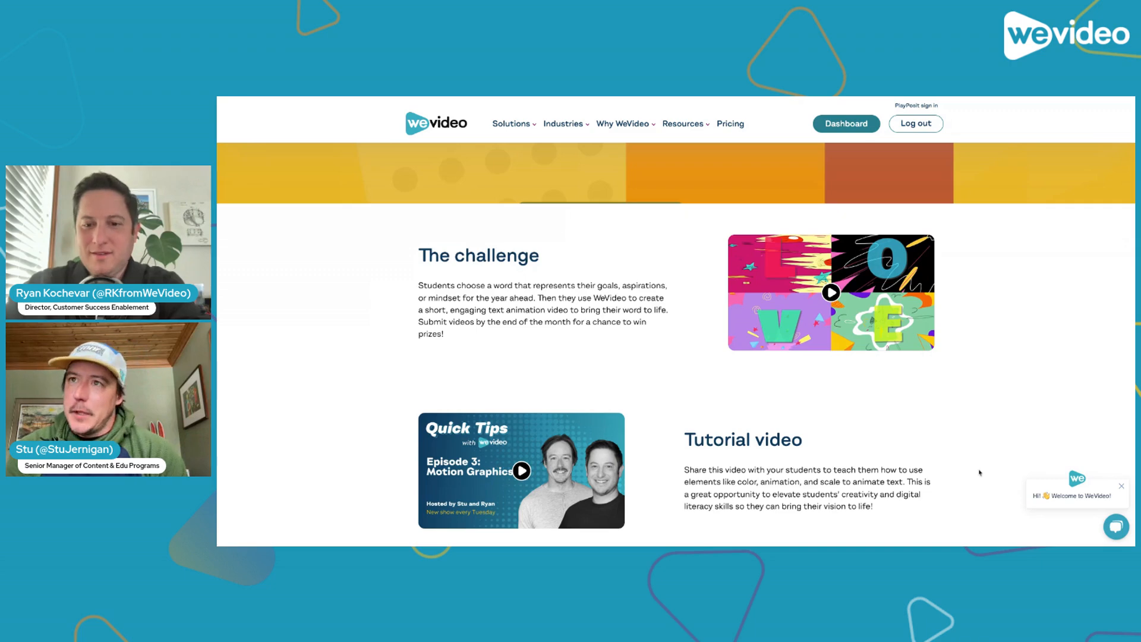
Review the tutorial video section of the challenge page and switch to the Joy project in the WeVideo editor
scroll(981, 457, down, 2)
scroll(980, 473, down, 2)
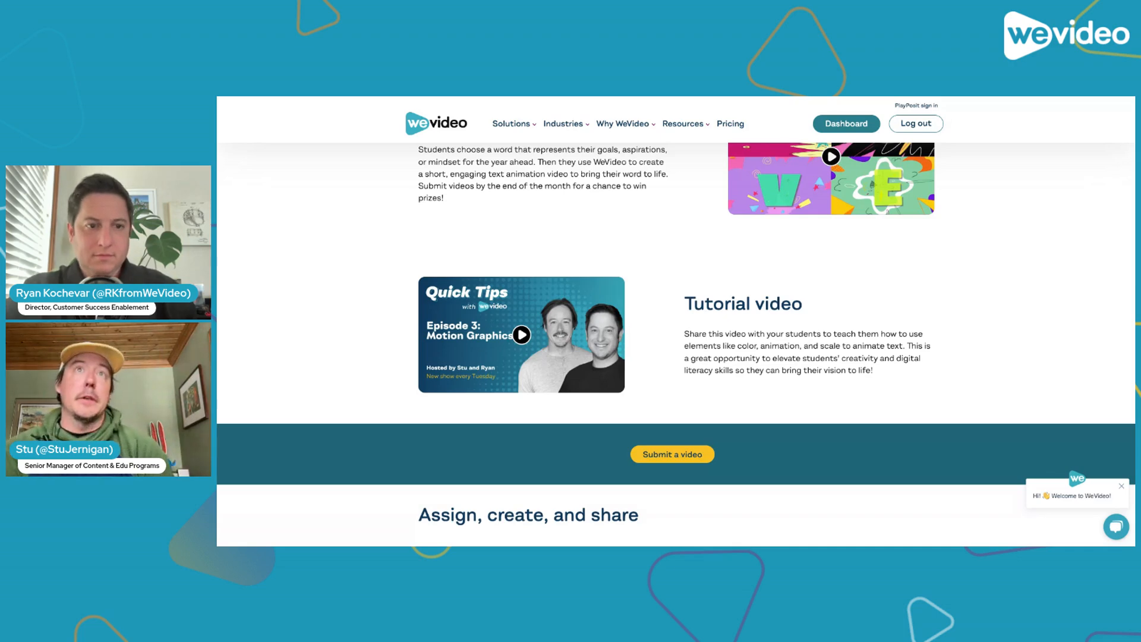
key(ctrl+Tab)
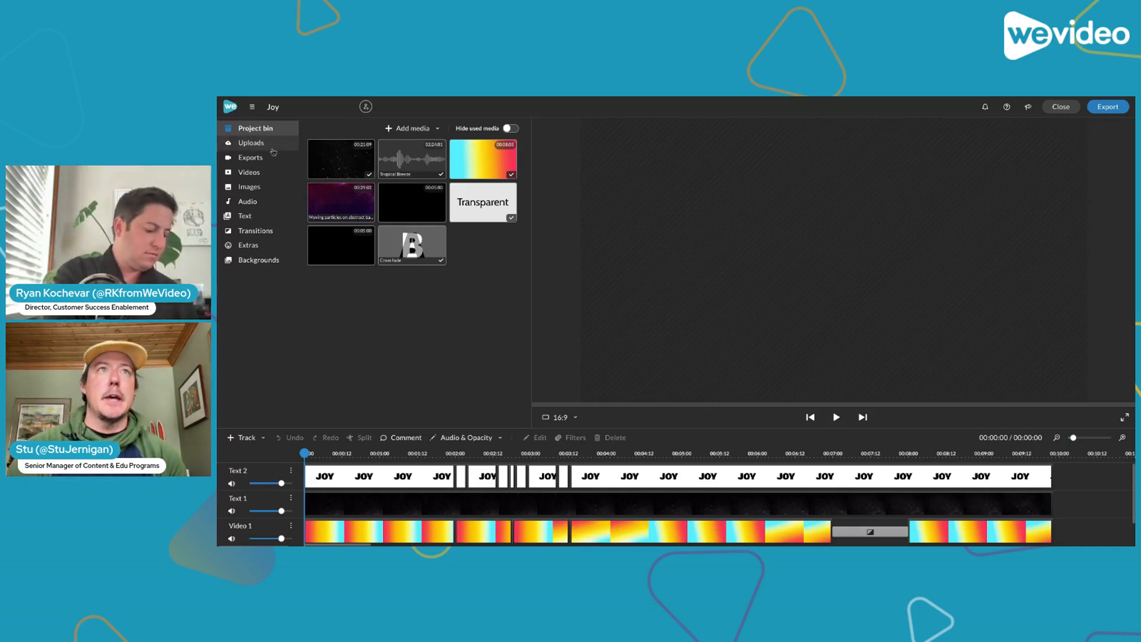
Preview the Transparent title from the full Titles collection and enlarge the timeline area until Audio 1 shows
click(267, 220)
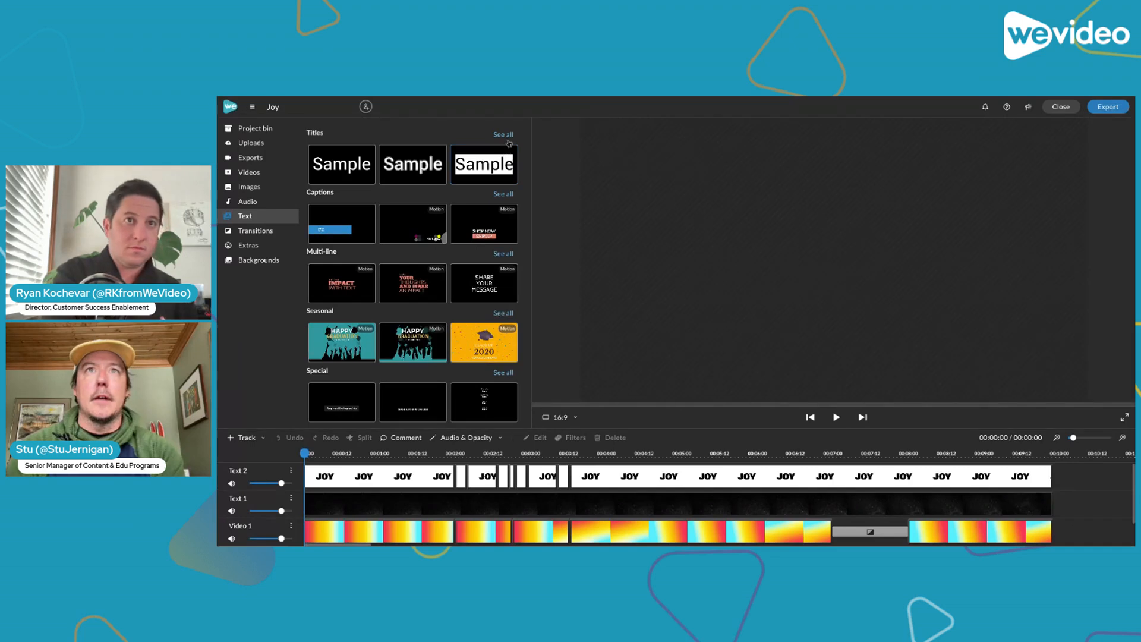
click(504, 136)
click(330, 217)
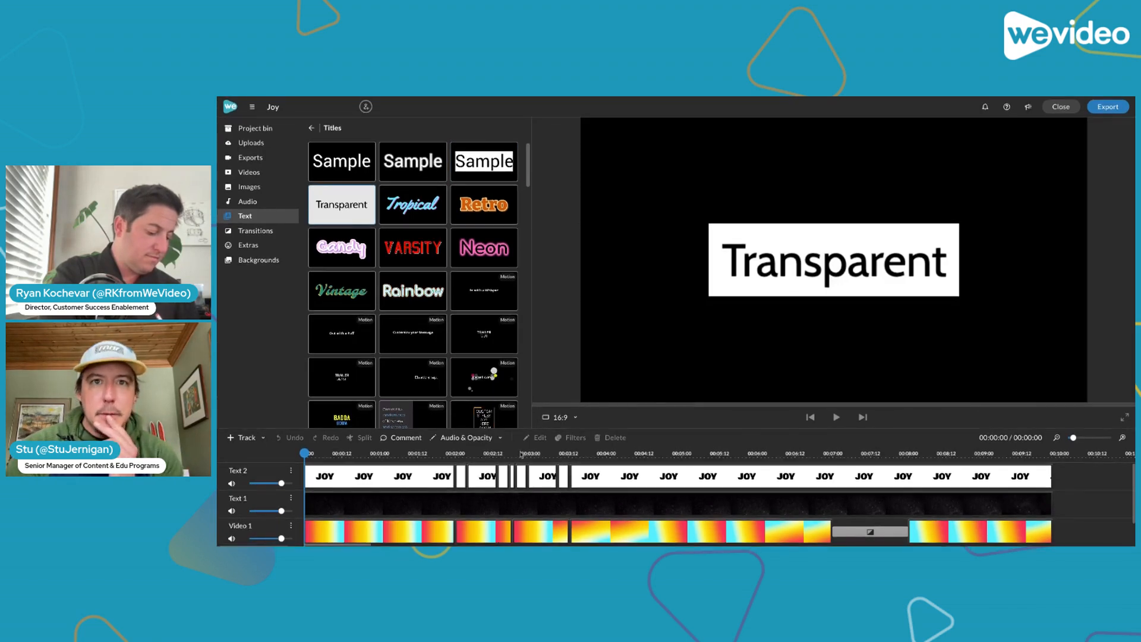
drag(641, 430, 640, 399)
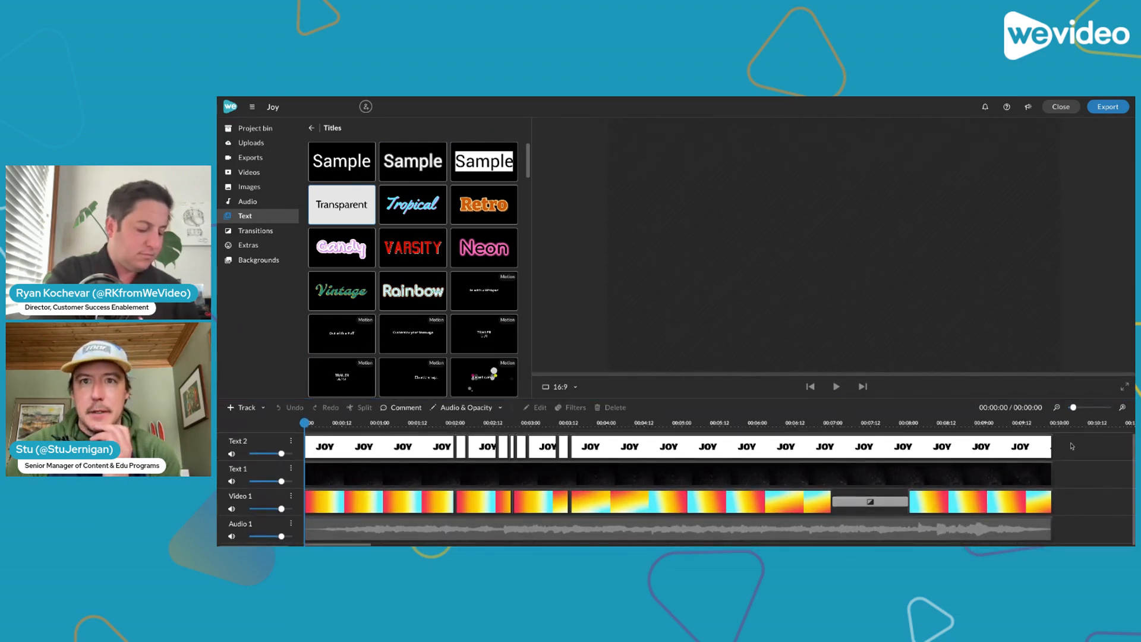
Delete the Text 2 clips after the first JOY title and the Text 1 overlay, and extend that title to the end of the video
drag(1017, 455, 462, 485)
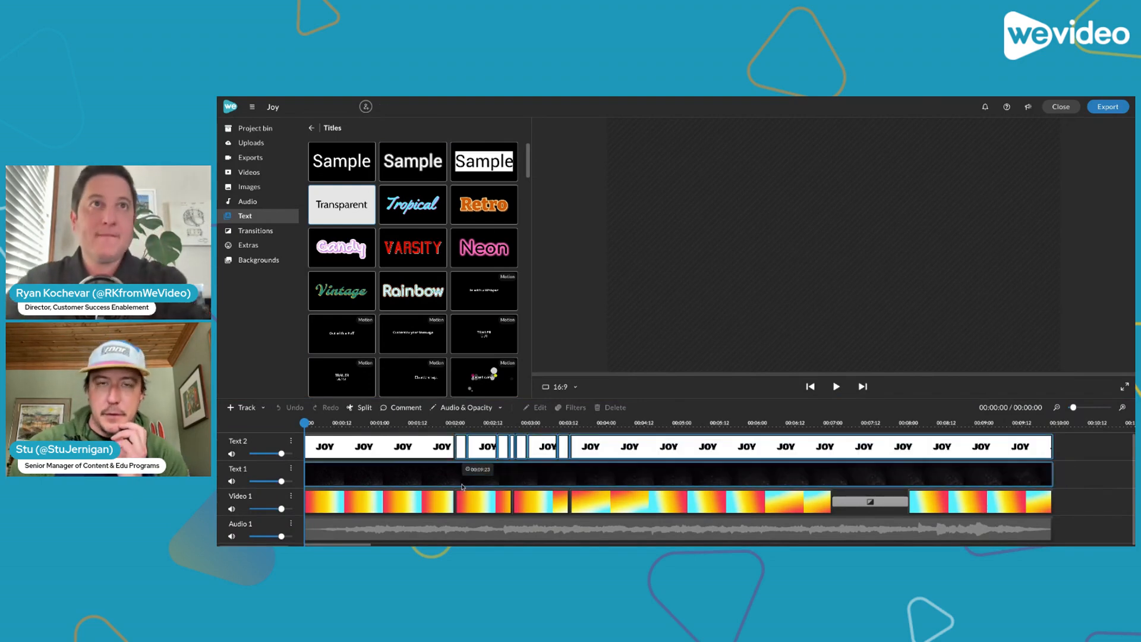
key(Delete)
click(439, 458)
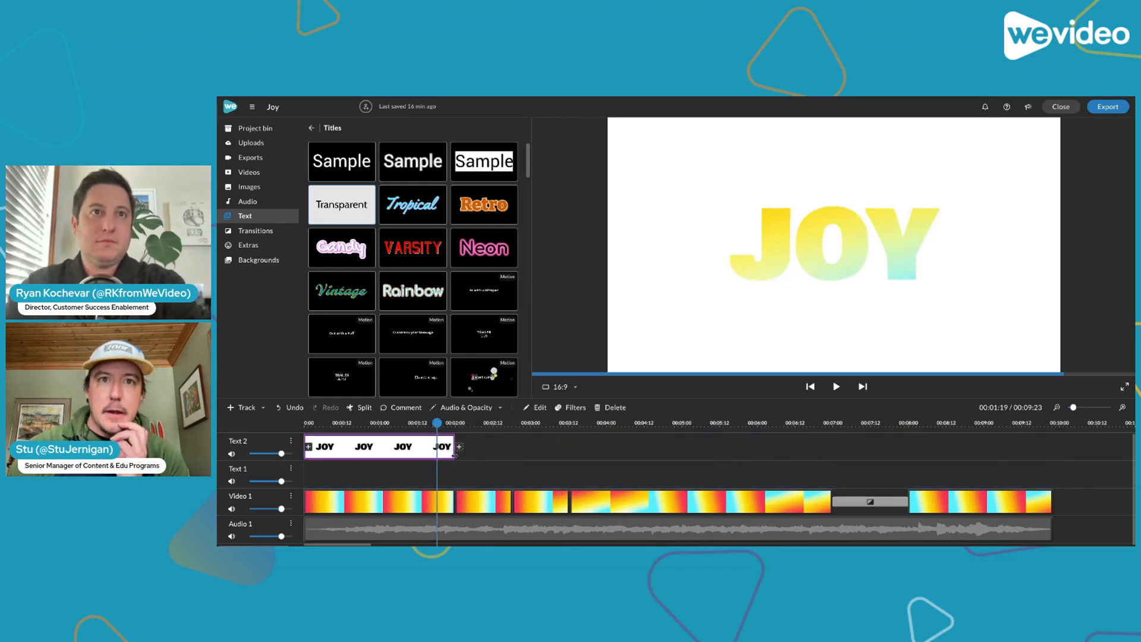
drag(453, 450, 1056, 470)
drag(333, 211, 306, 212)
Examine the text lines, fonts and sizes of the JOY title in the clip editor and return to the timeline
click(399, 446)
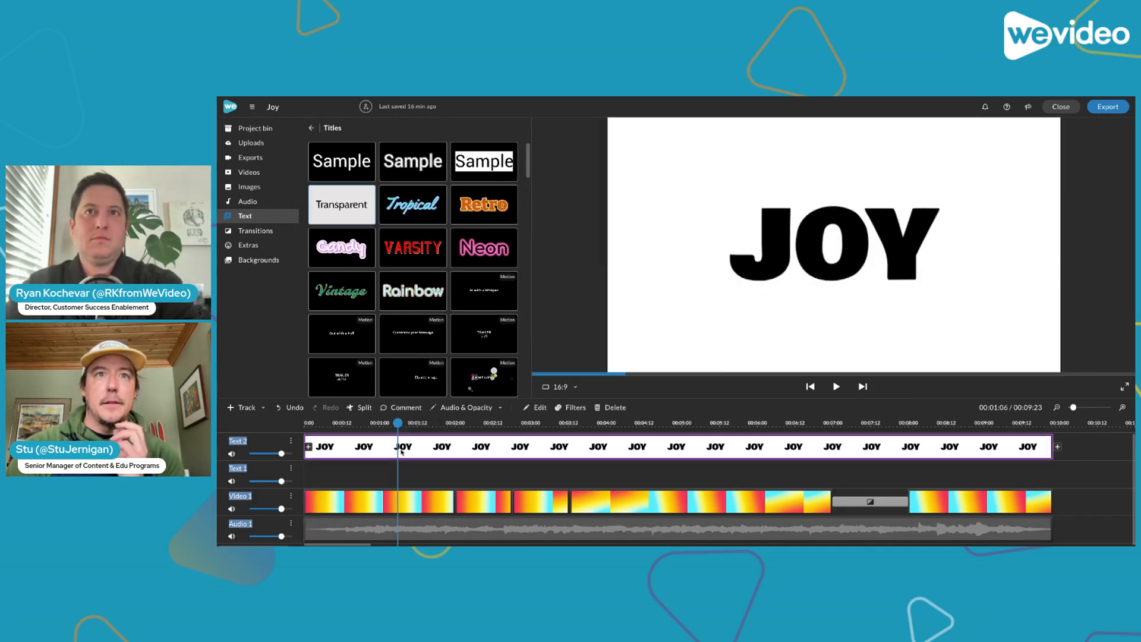
double_click(399, 447)
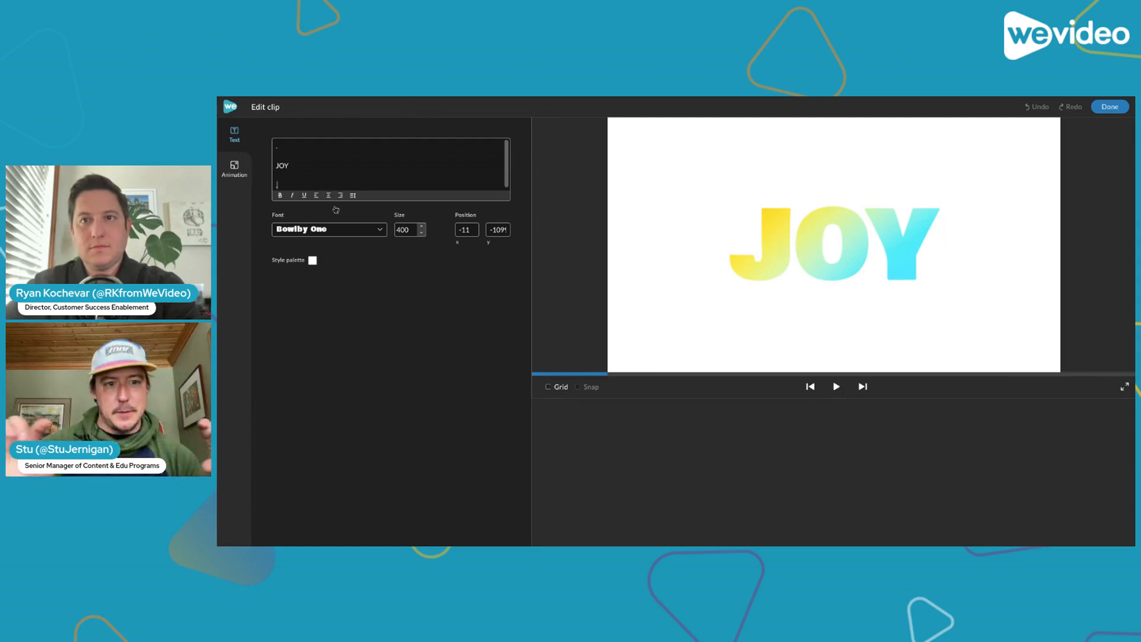
click(289, 148)
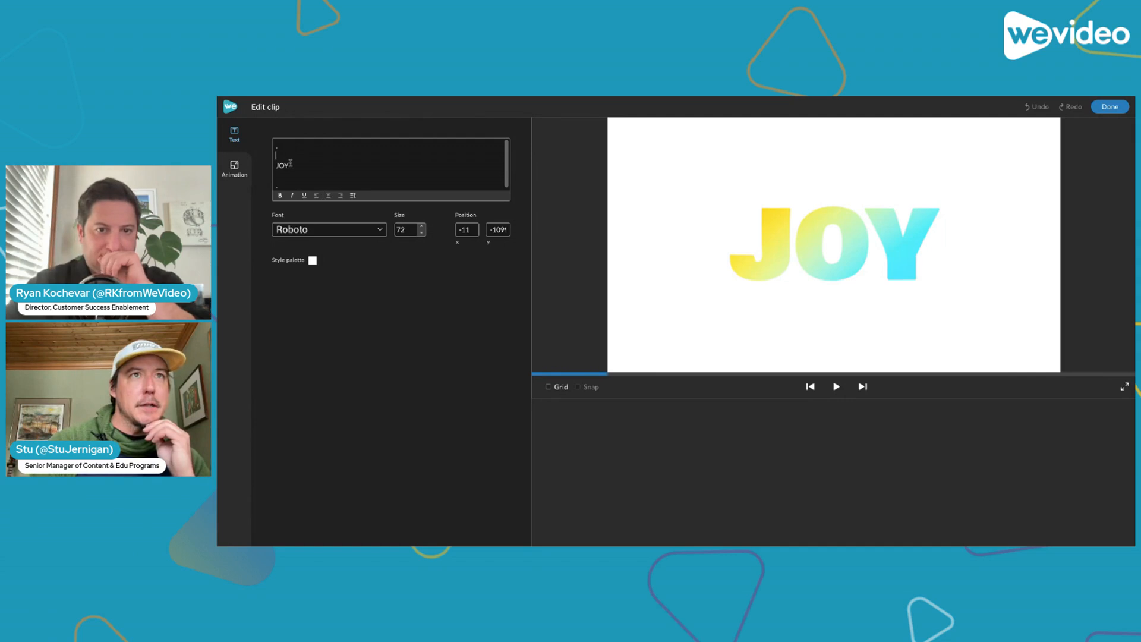
click(288, 177)
click(291, 185)
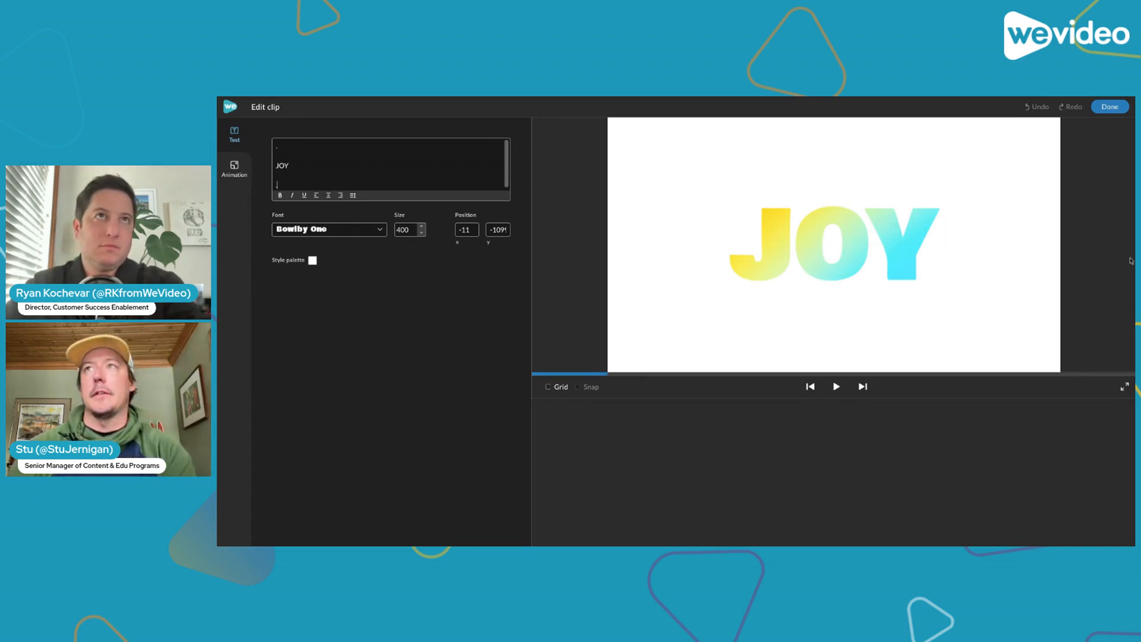
click(1115, 111)
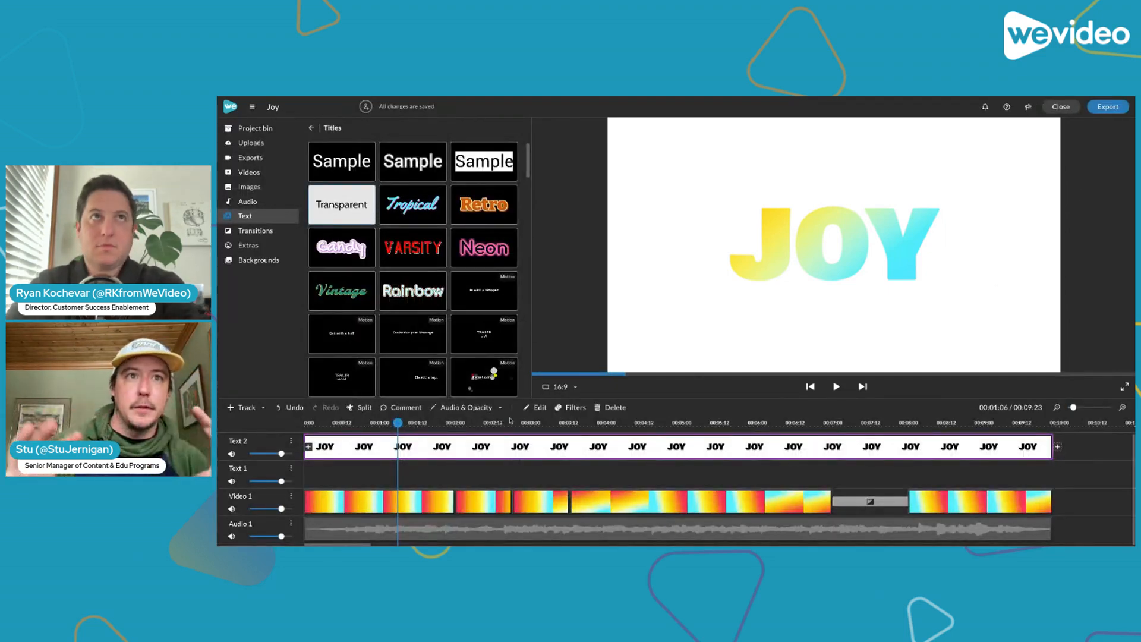
Search the stock videos for "colorful backgrounds" and preview the pink and red speckled clip
drag(397, 423, 305, 422)
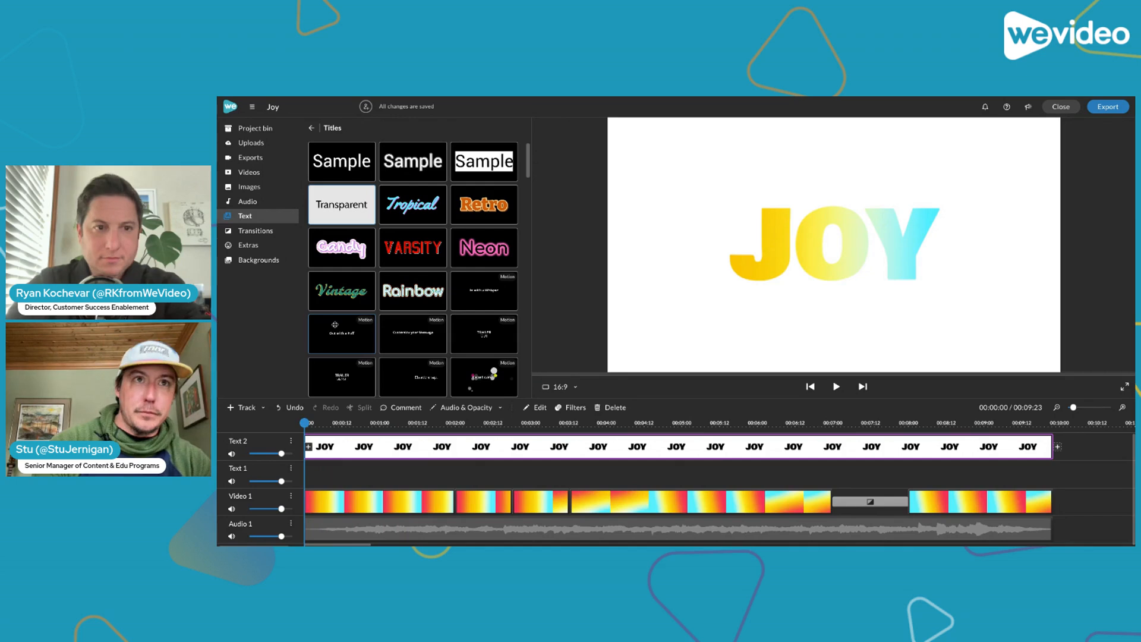
click(291, 173)
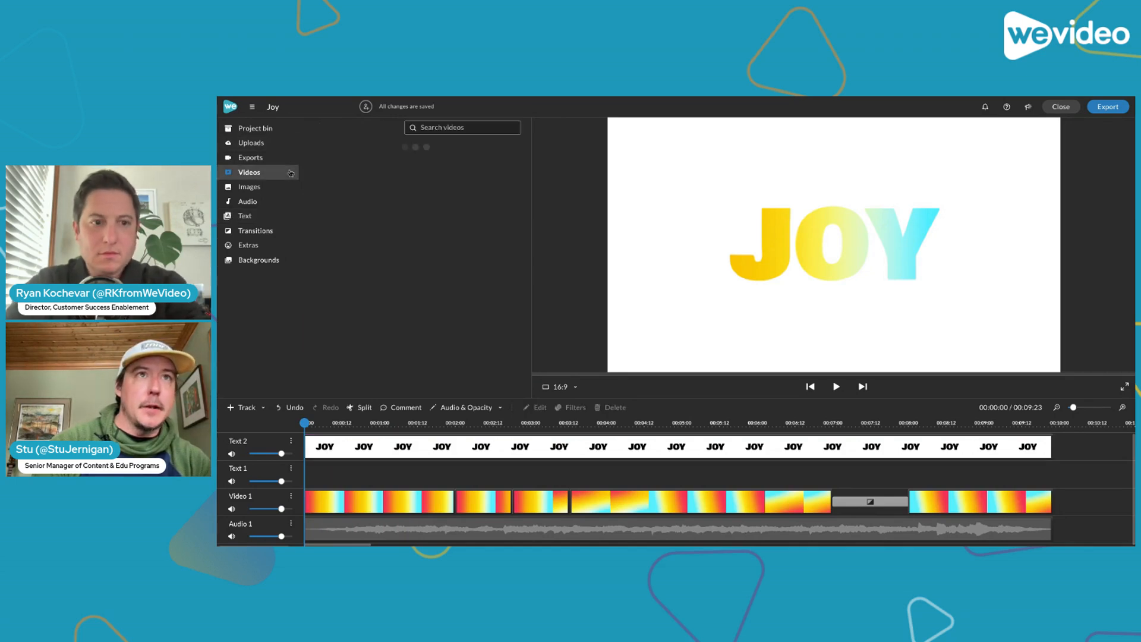
click(457, 129)
text(co)
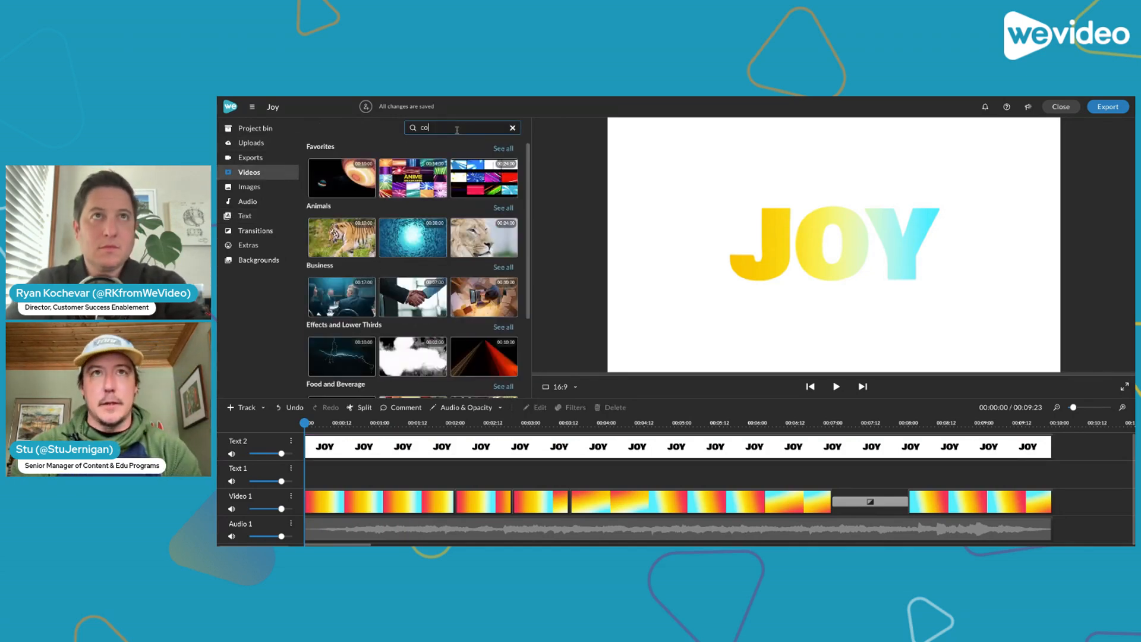
text(lorful backgrounds)
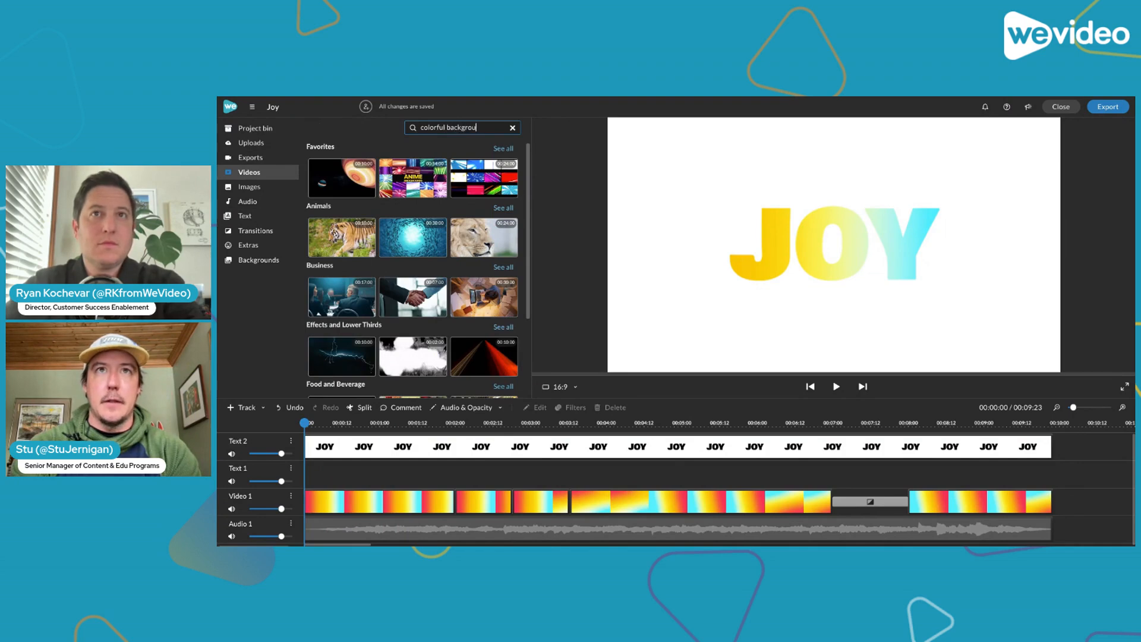
key(Return)
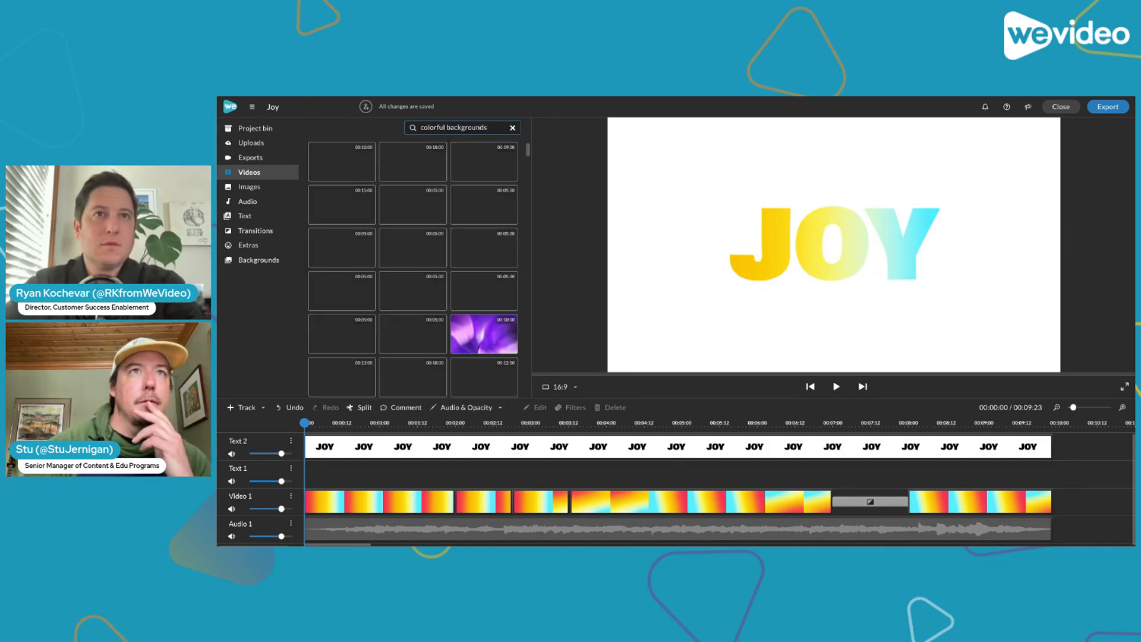
scroll(454, 189, down, 5)
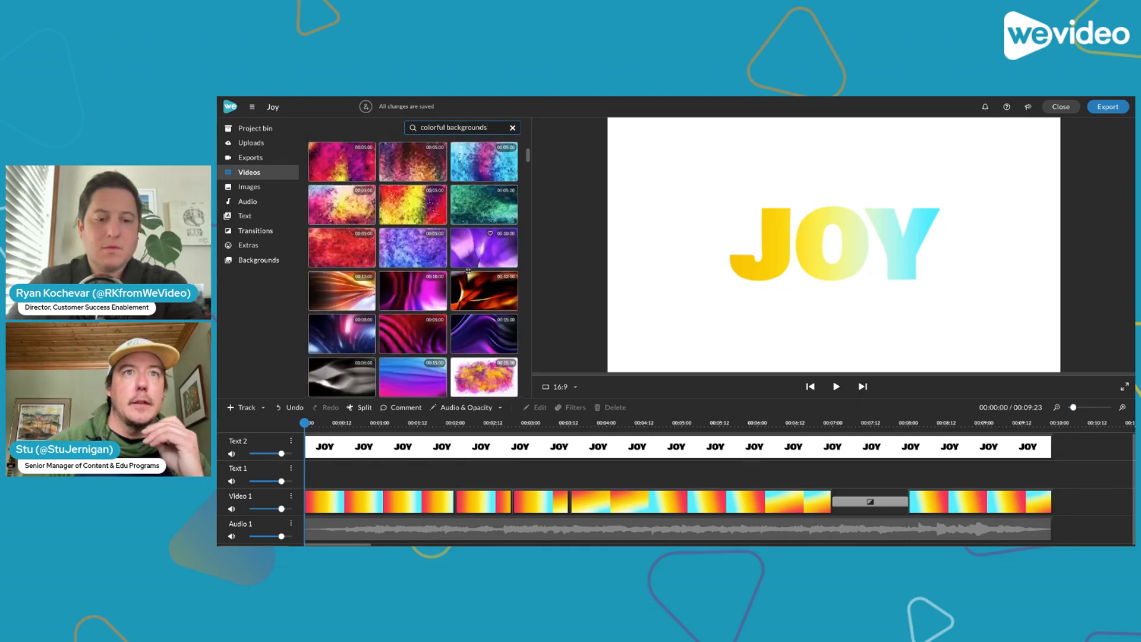
scroll(468, 271, up, 4)
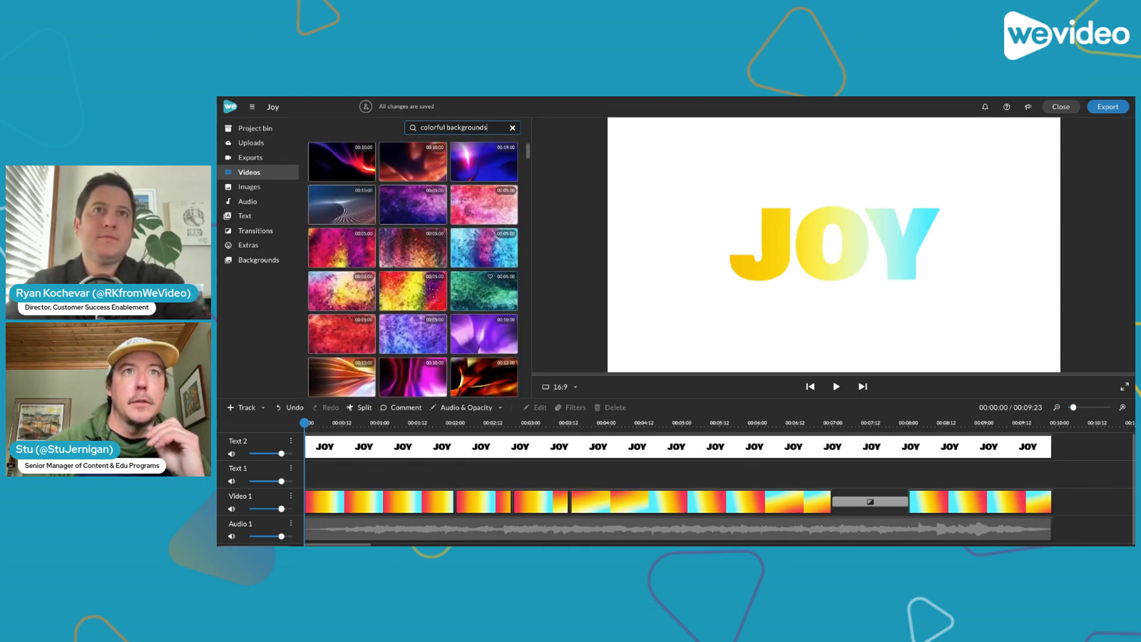
drag(490, 205, 393, 254)
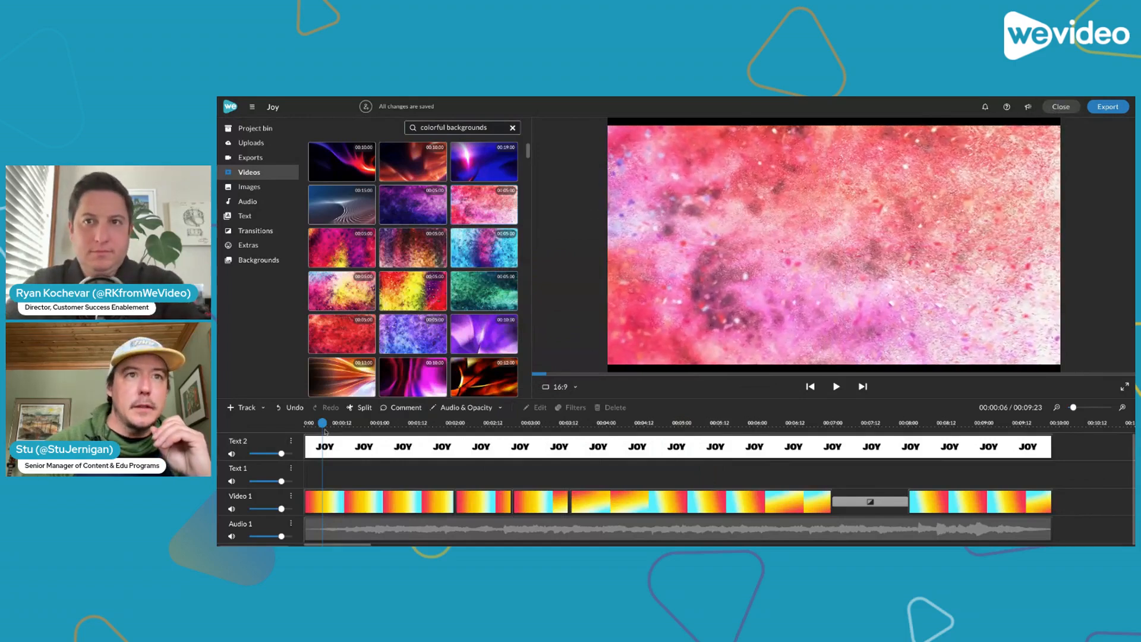
Play the project from the start through the first four seconds to check the gradient inside the JOY text
click(285, 426)
key(space)
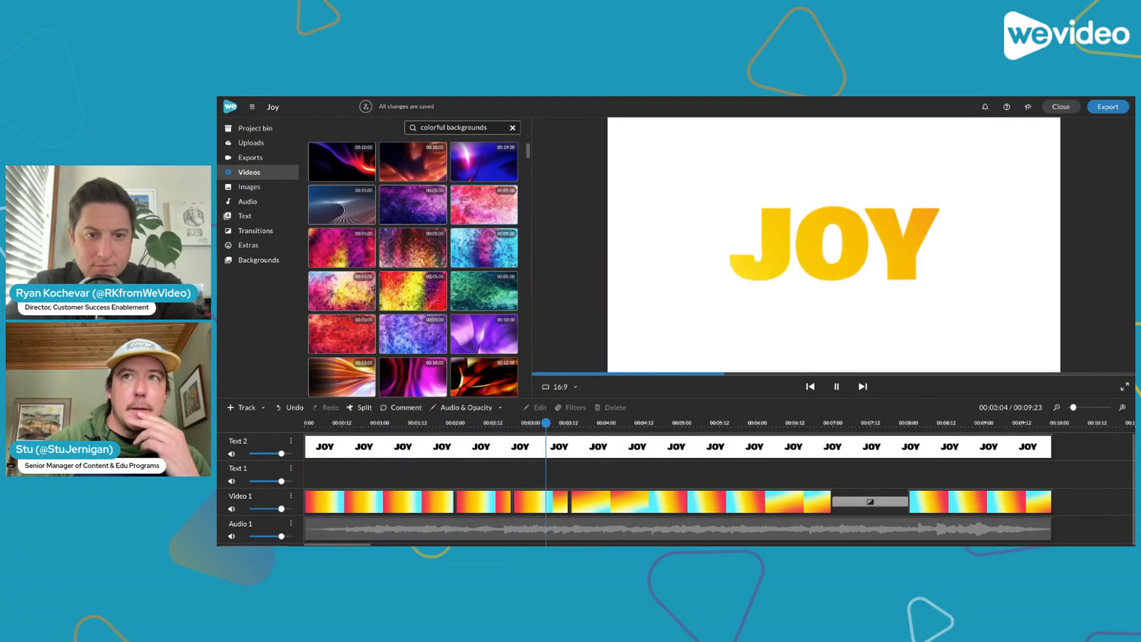
key(space)
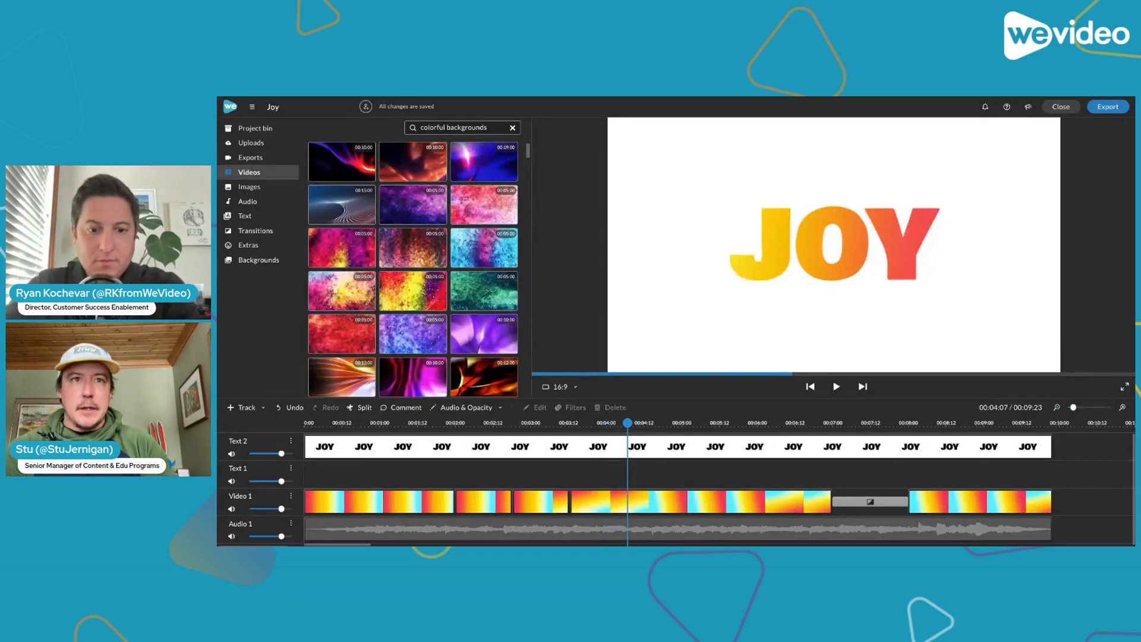
Undo the title extension and the text and overlay deletions, and select the overlay on Text 1 near the start
key(ctrl+z)
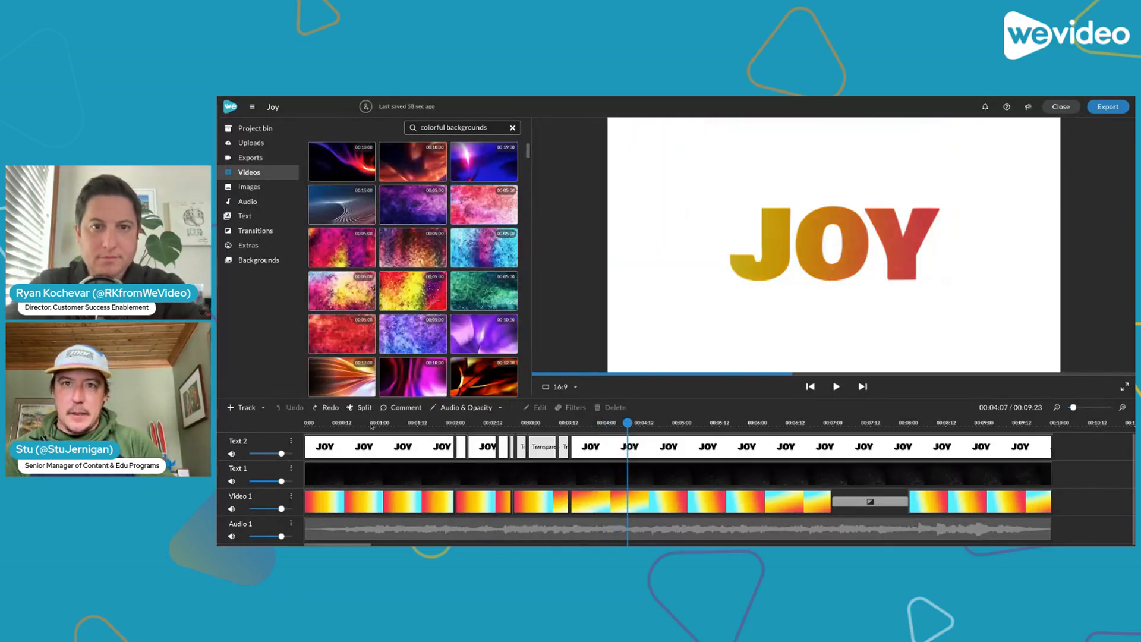
drag(629, 422, 333, 412)
click(325, 468)
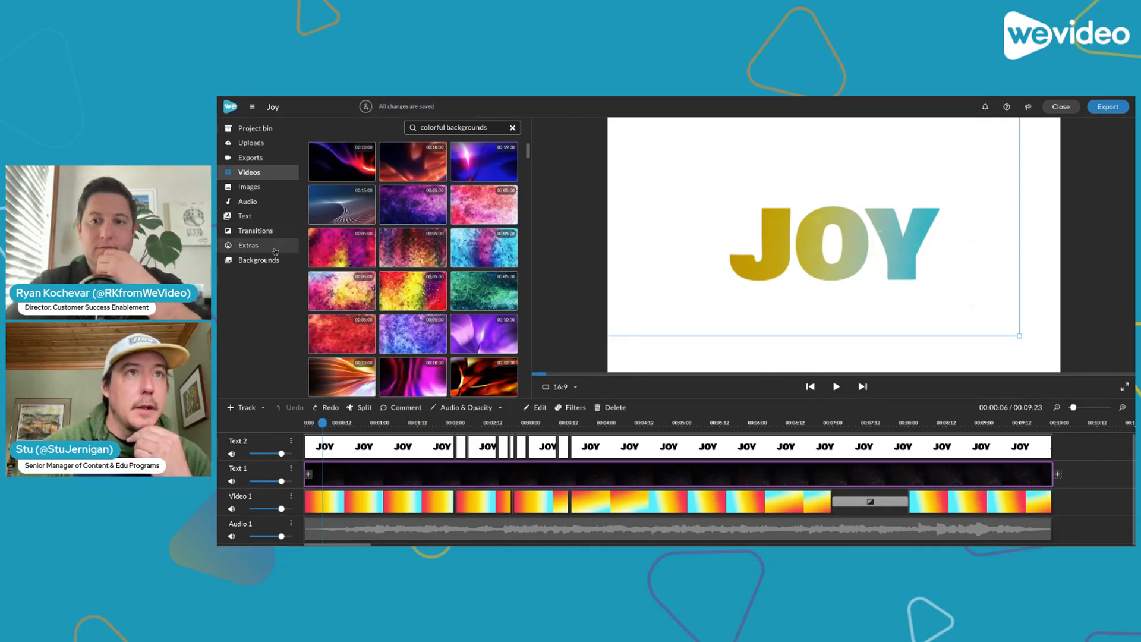
Browse the full Overlays collection under the extras, and preview the white particle overlay and the old-film overlay beside it
click(275, 249)
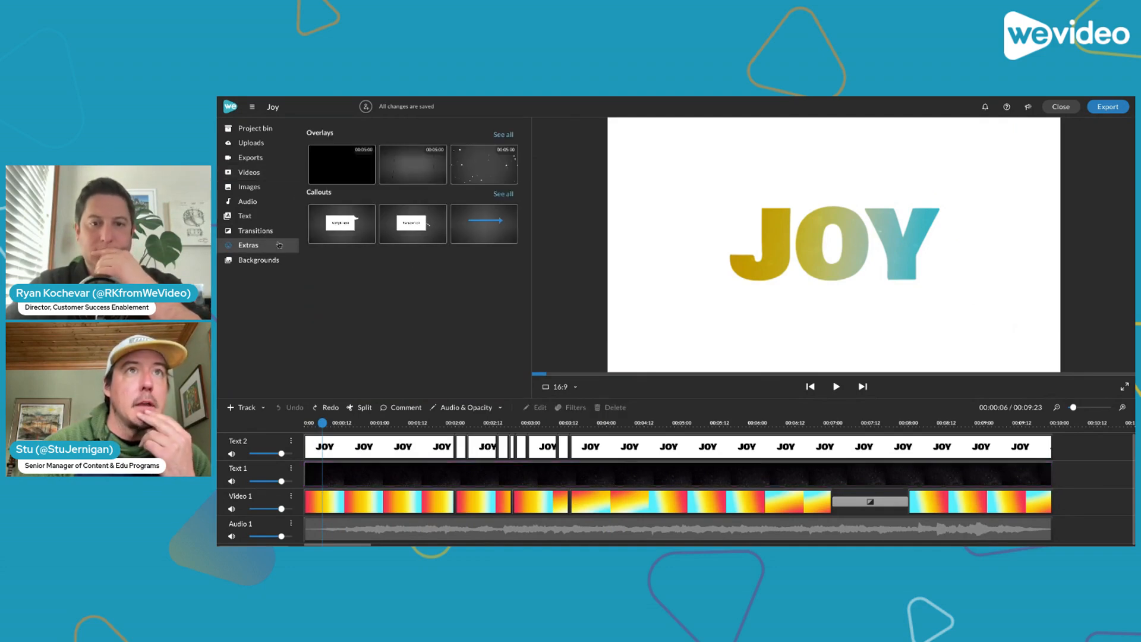
click(511, 135)
click(474, 170)
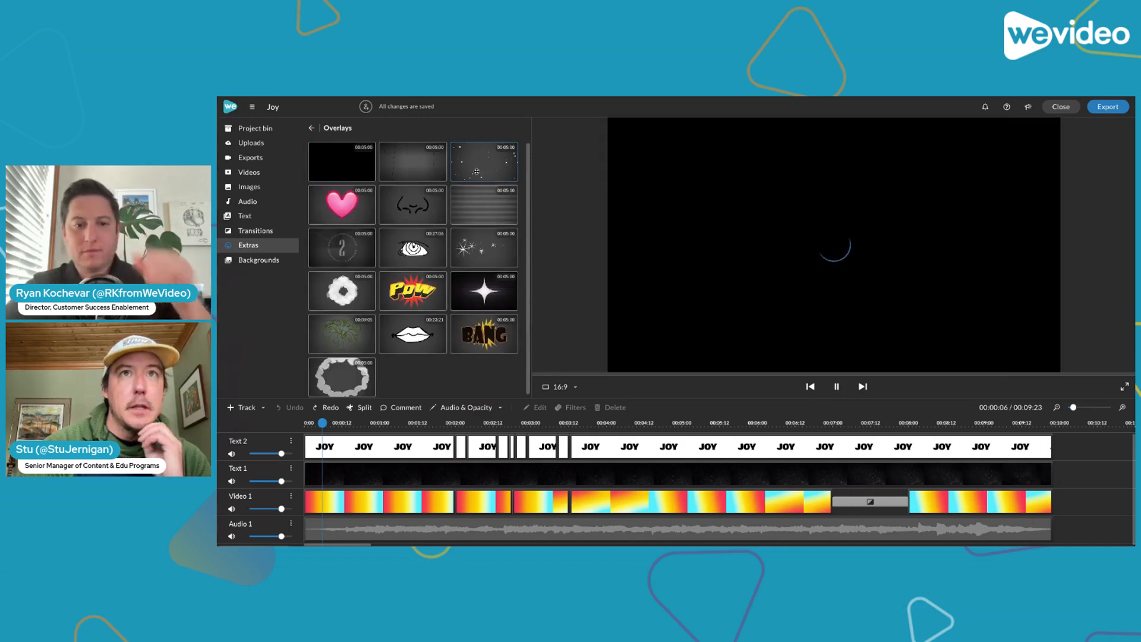
click(427, 171)
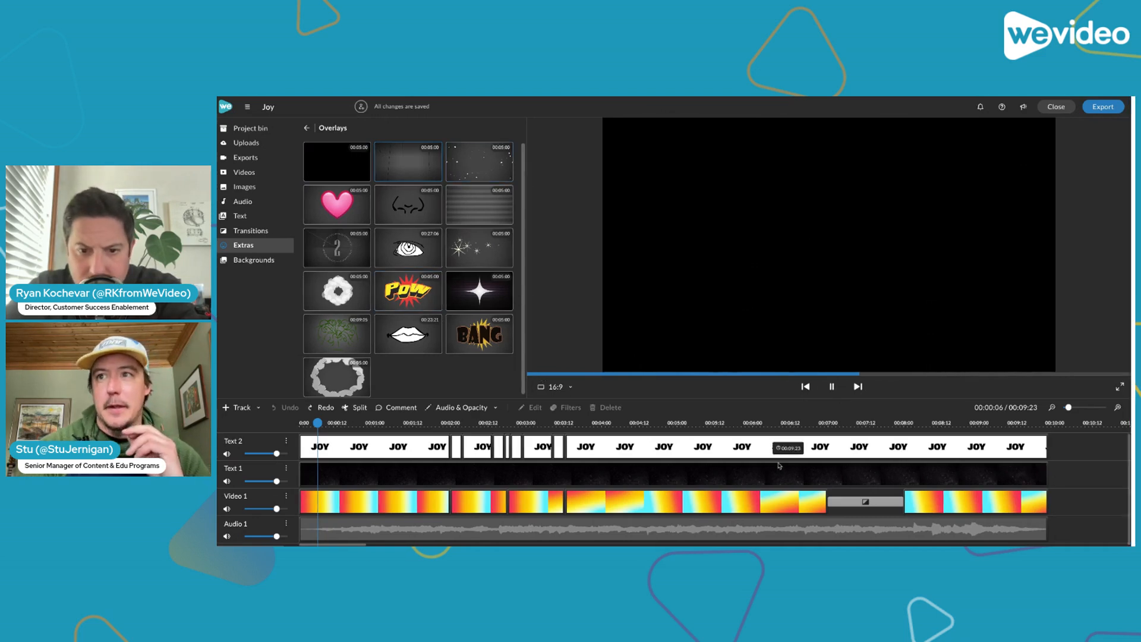
Extend the last gradient clip on Video 1 to about 11:18, past the end of the JOY title
click(948, 503)
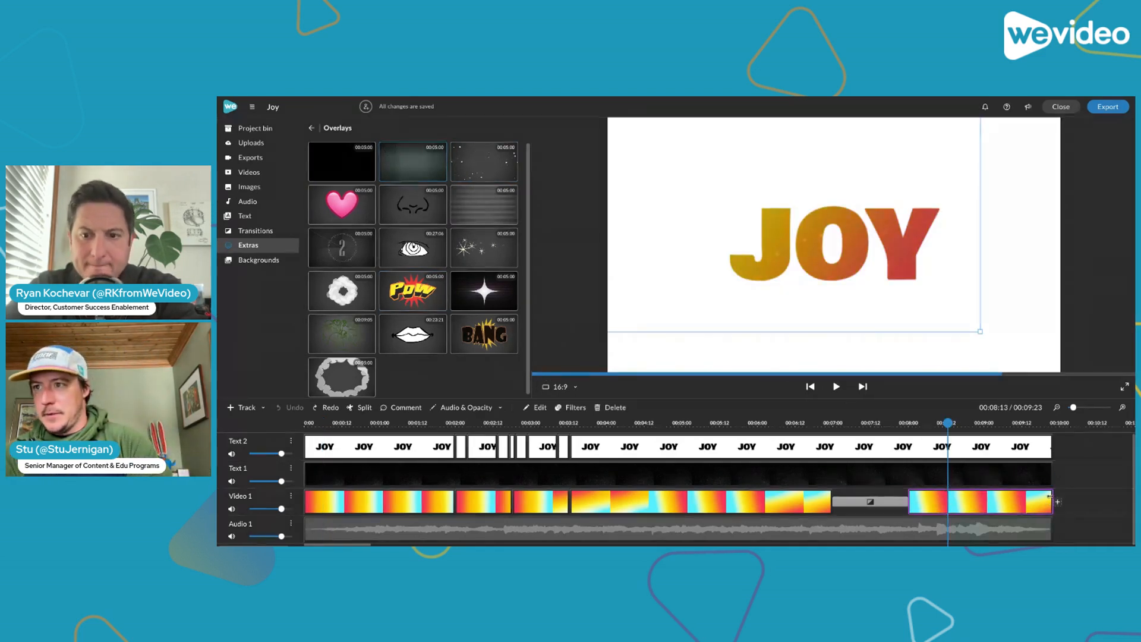
drag(1050, 504, 1081, 509)
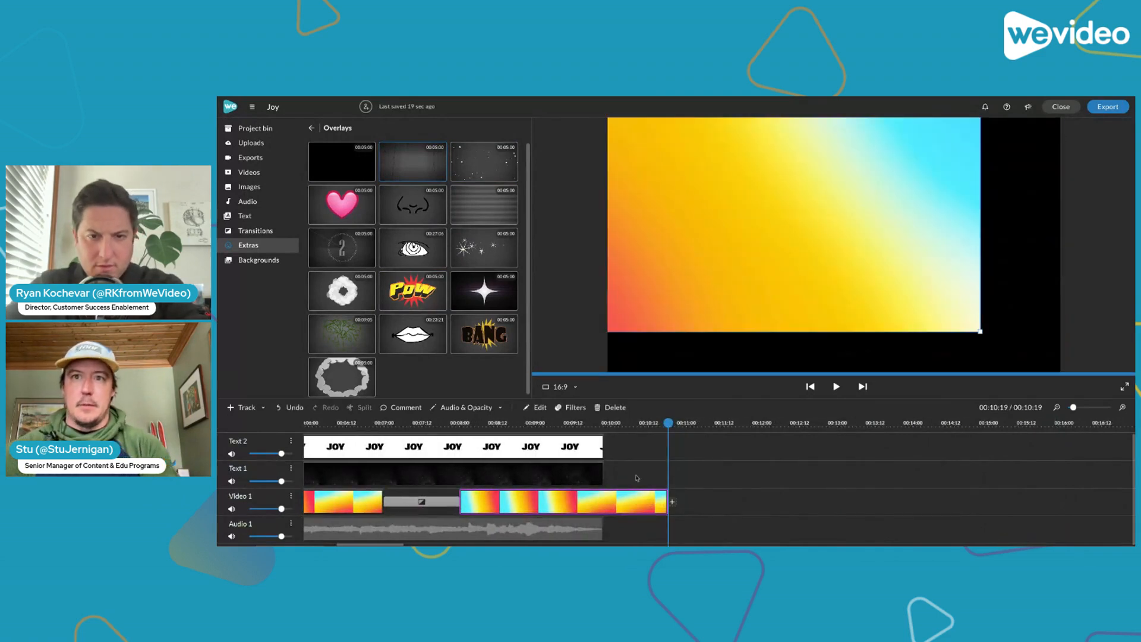
drag(669, 493, 741, 499)
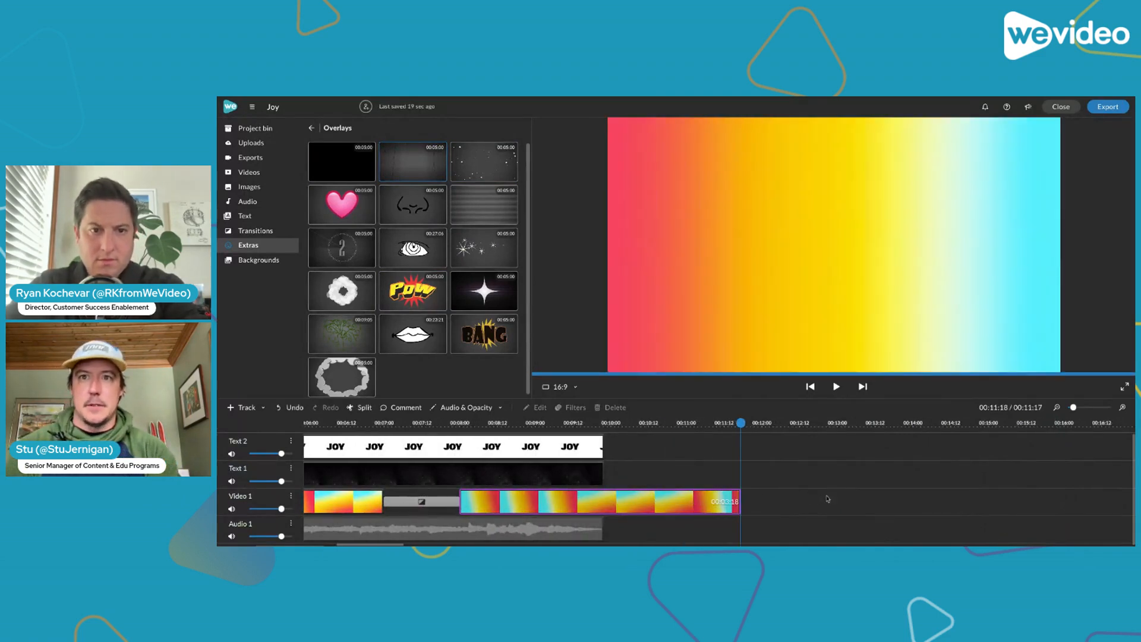
Place the old-film overlay on Text 1 directly after the existing overlay and play it over the gradient clip
drag(399, 166, 619, 486)
key(space)
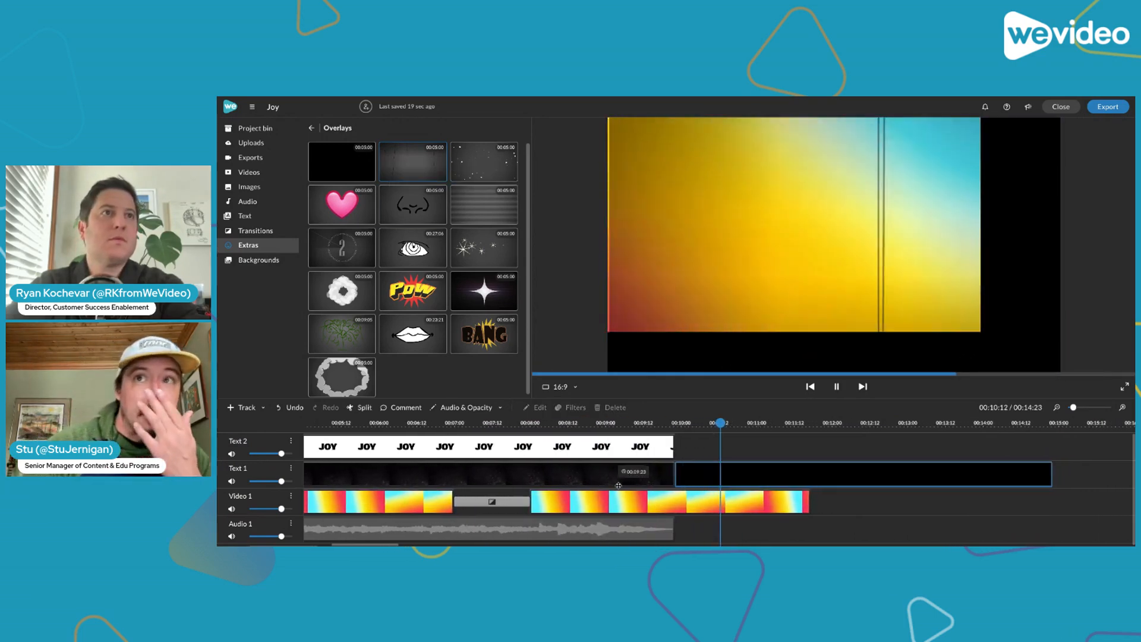
key(space)
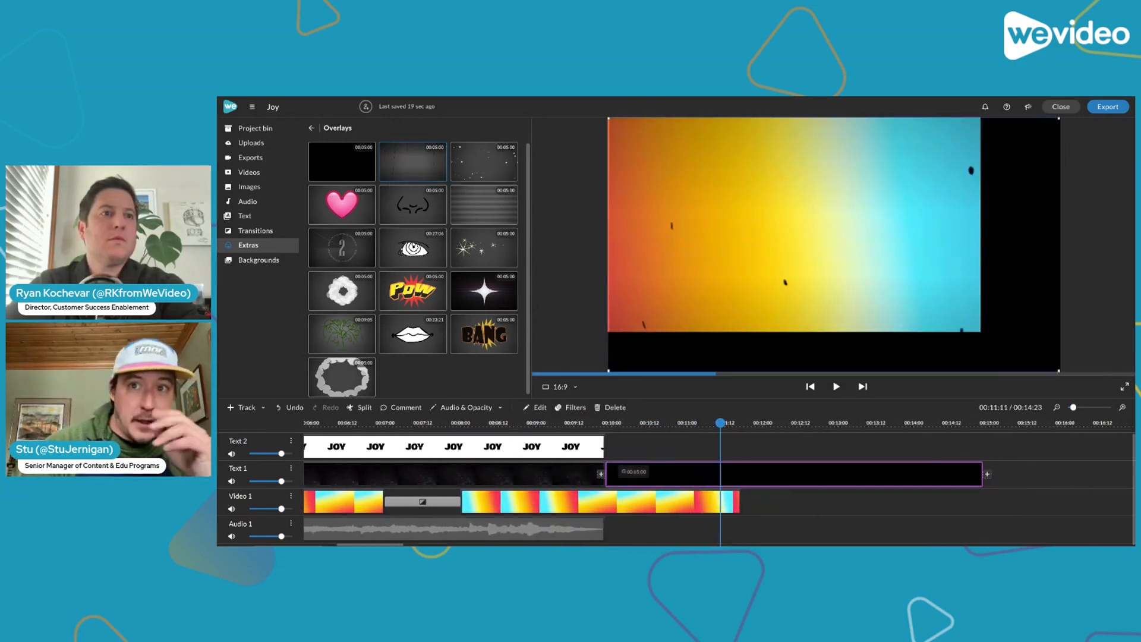
Delete the added old-film overlay from Text 1 and undo the recent edits back to the gradient clip's original length
click(635, 422)
drag(636, 418, 539, 422)
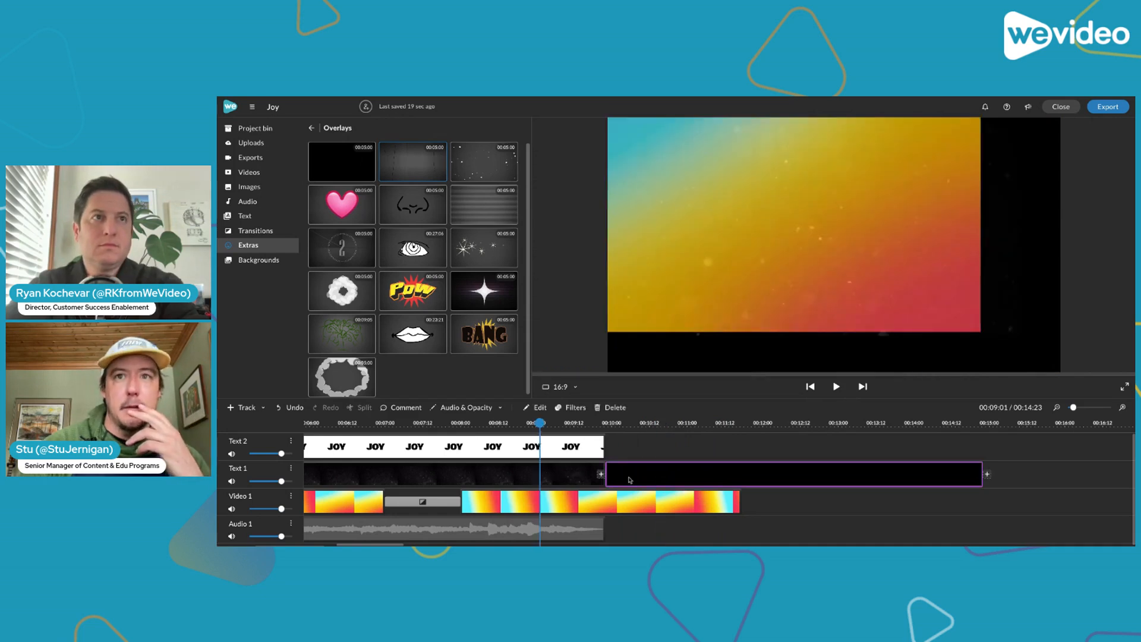
click(631, 480)
key(Delete)
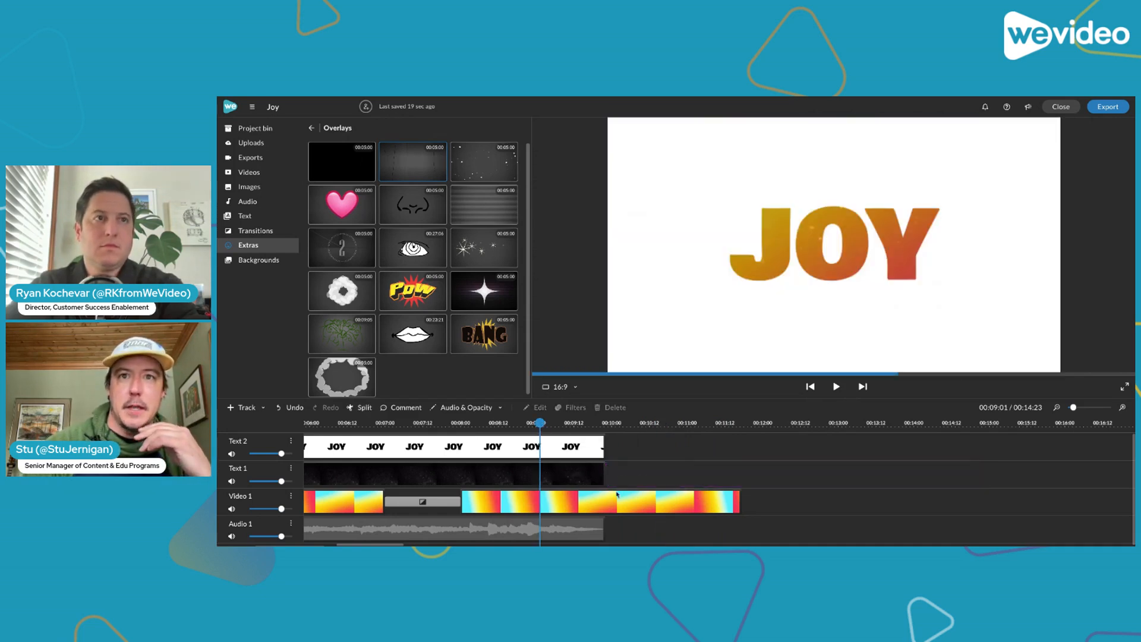
key(ctrl+z)
key(ctrl+z)
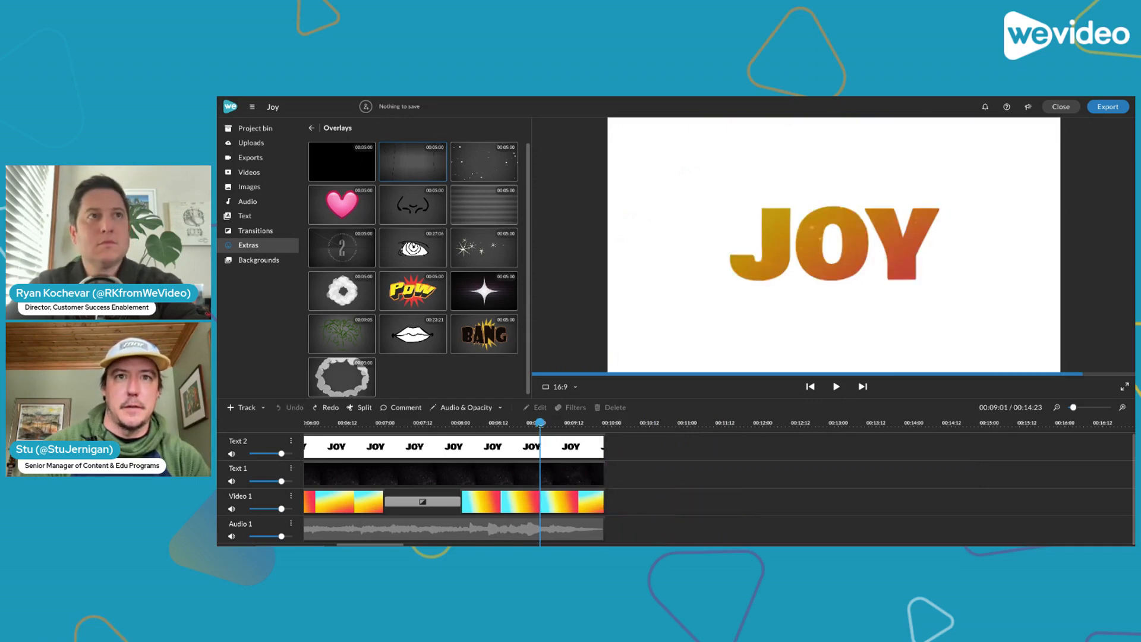
Play the first two seconds of the JOY animation from the beginning, and preview the white particle overlay from the Overlays collection
drag(540, 423, 218, 385)
key(space)
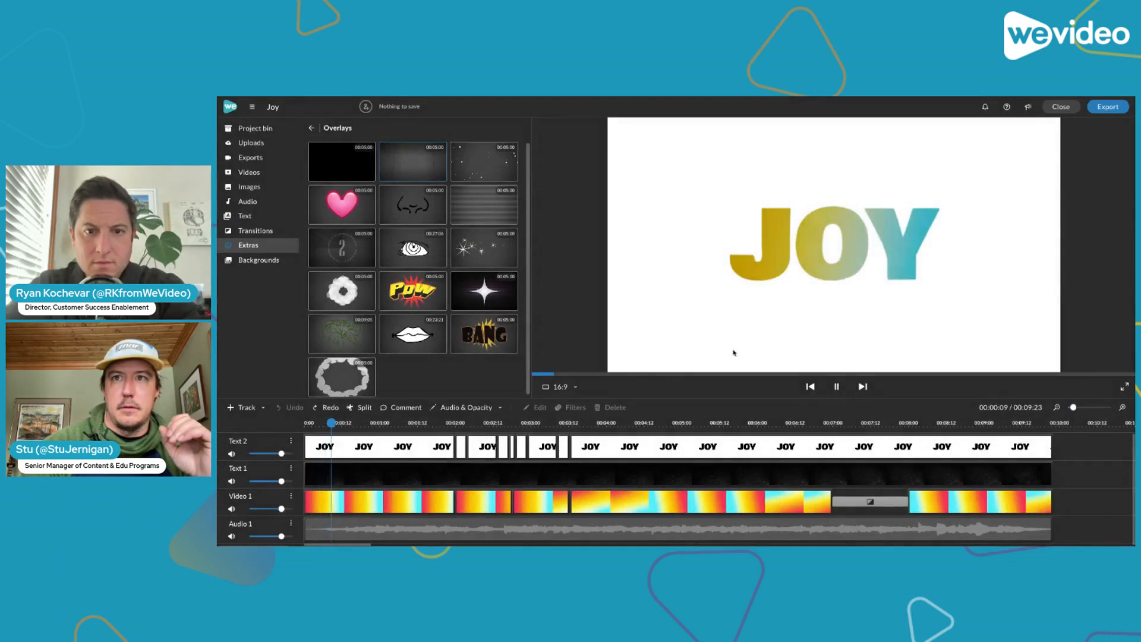
key(space)
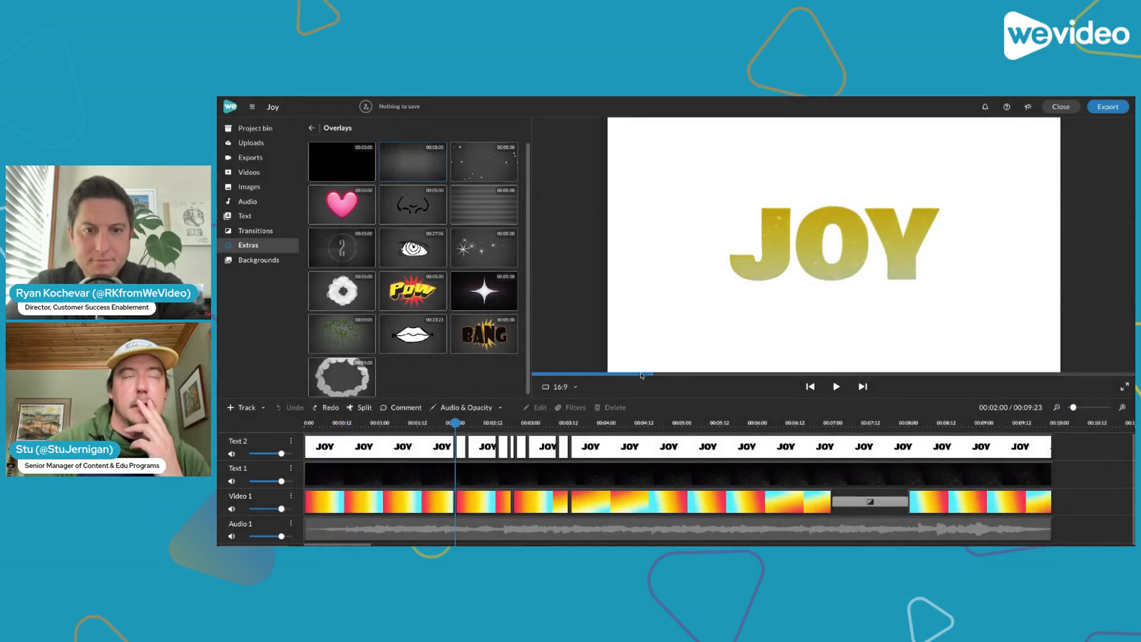
click(506, 169)
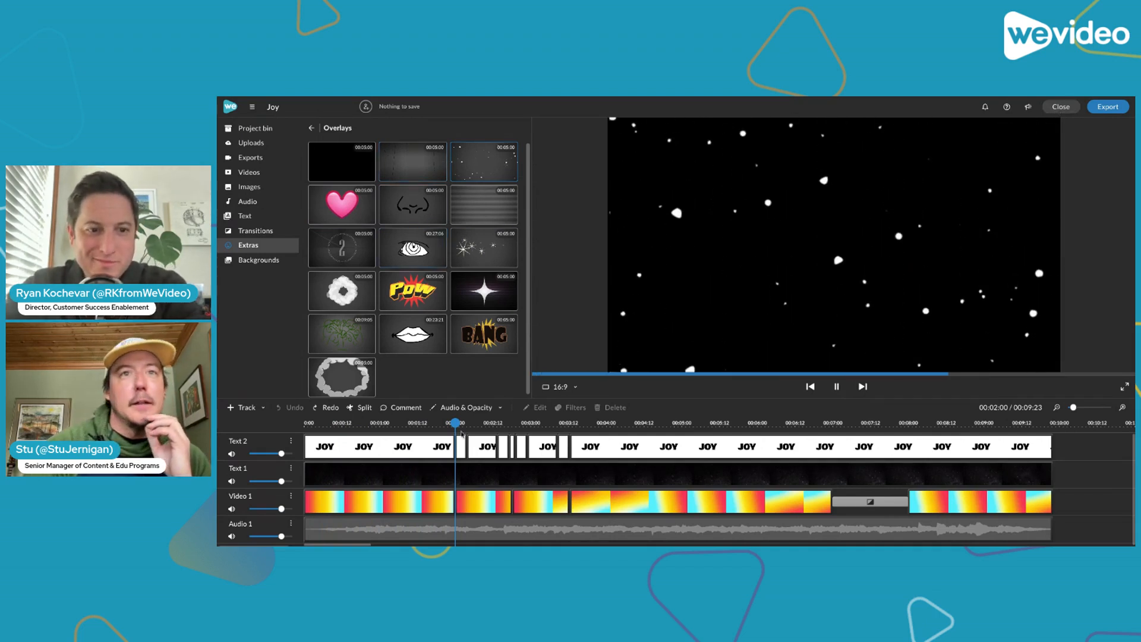
Return to the very start of the timeline and replay the JOY animation past the four-second mark
drag(456, 423, 324, 423)
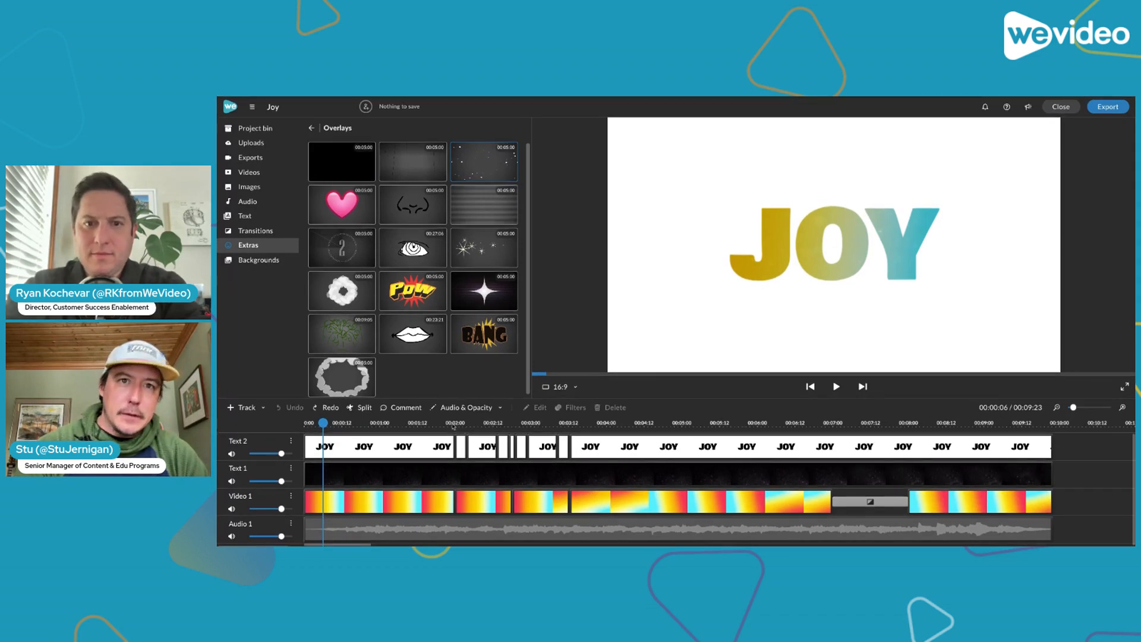
drag(453, 424, 297, 429)
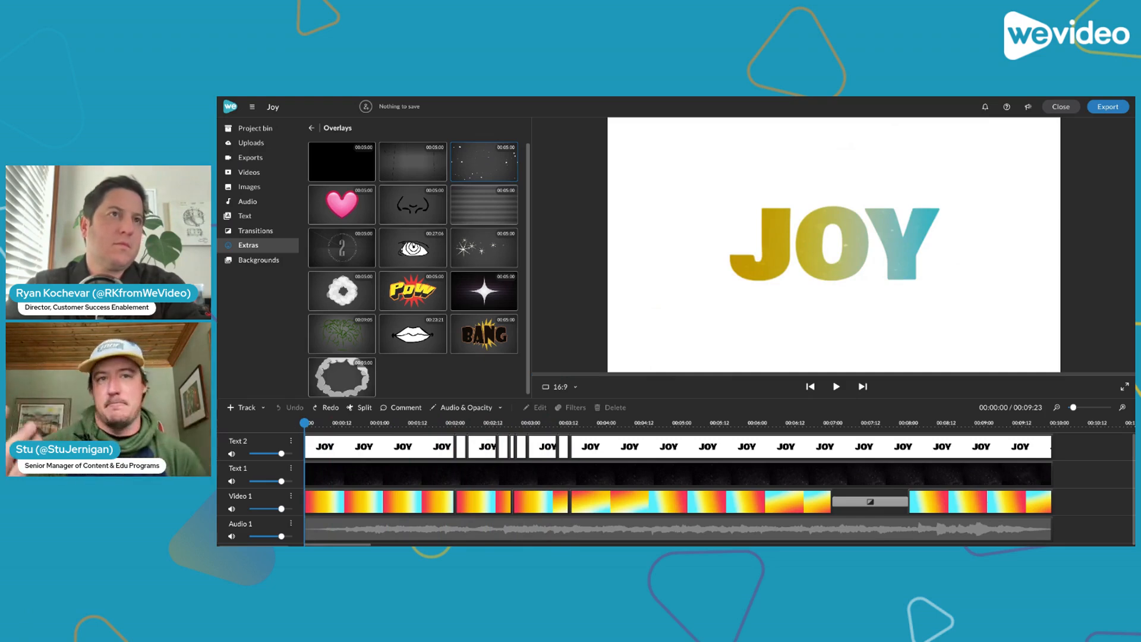
key(space)
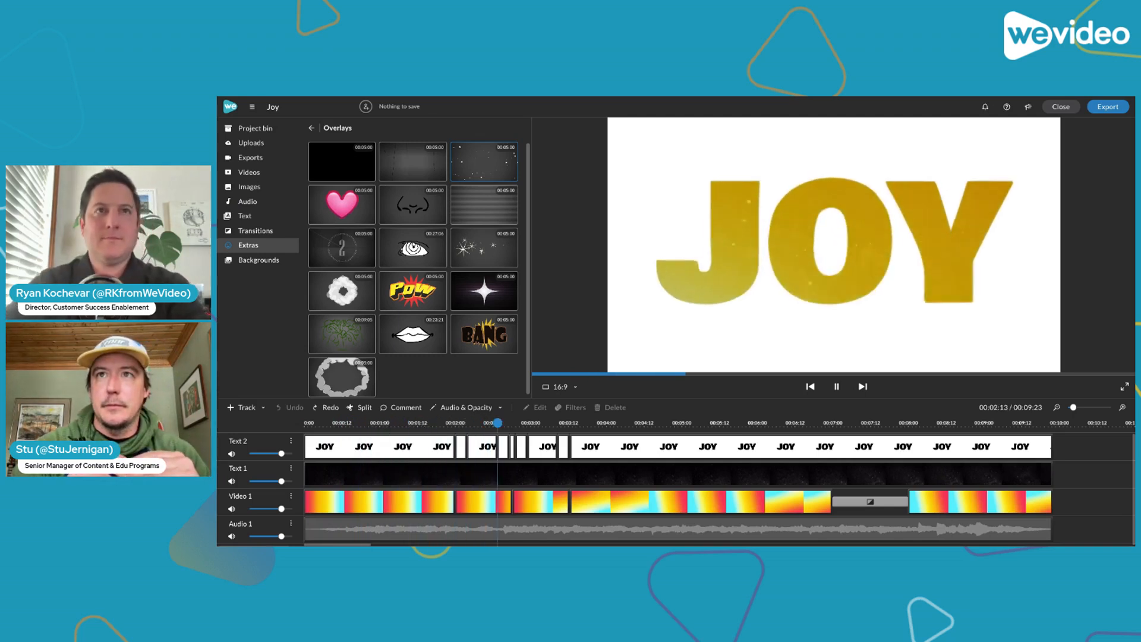
key(space)
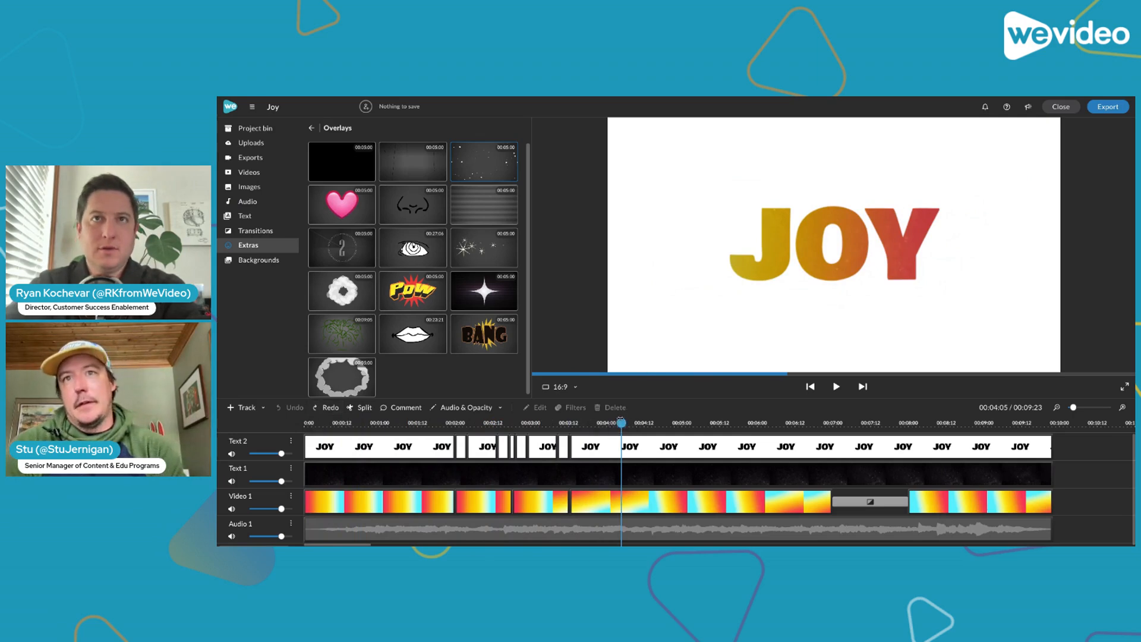
Split the last JOY title clip on Text 2 at 00:04:07
drag(621, 423, 631, 423)
click(630, 447)
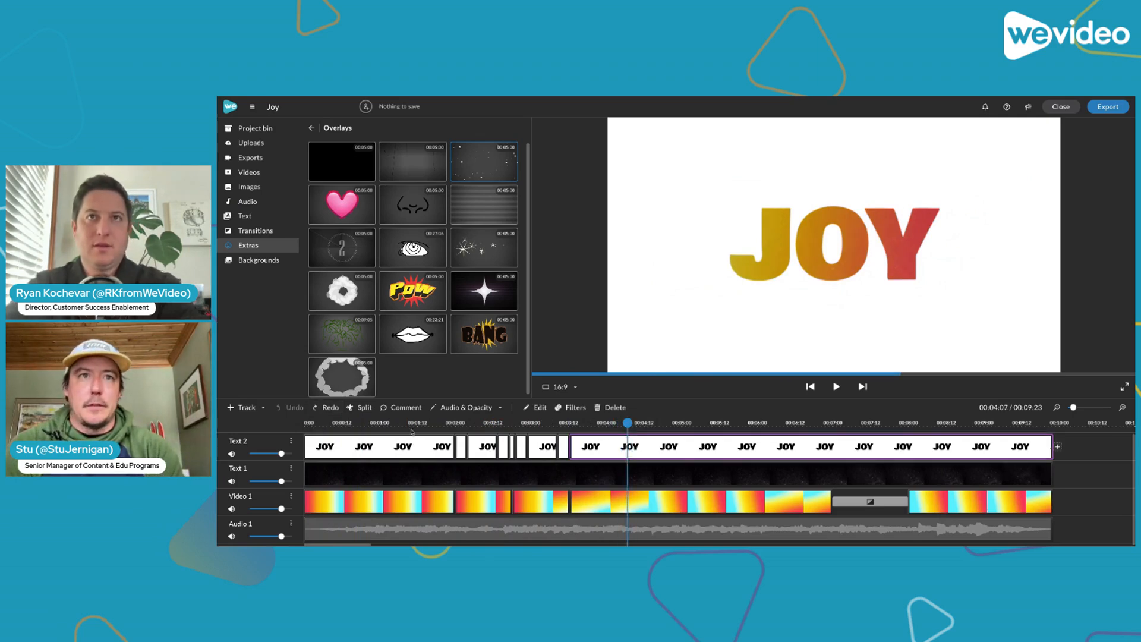
click(361, 408)
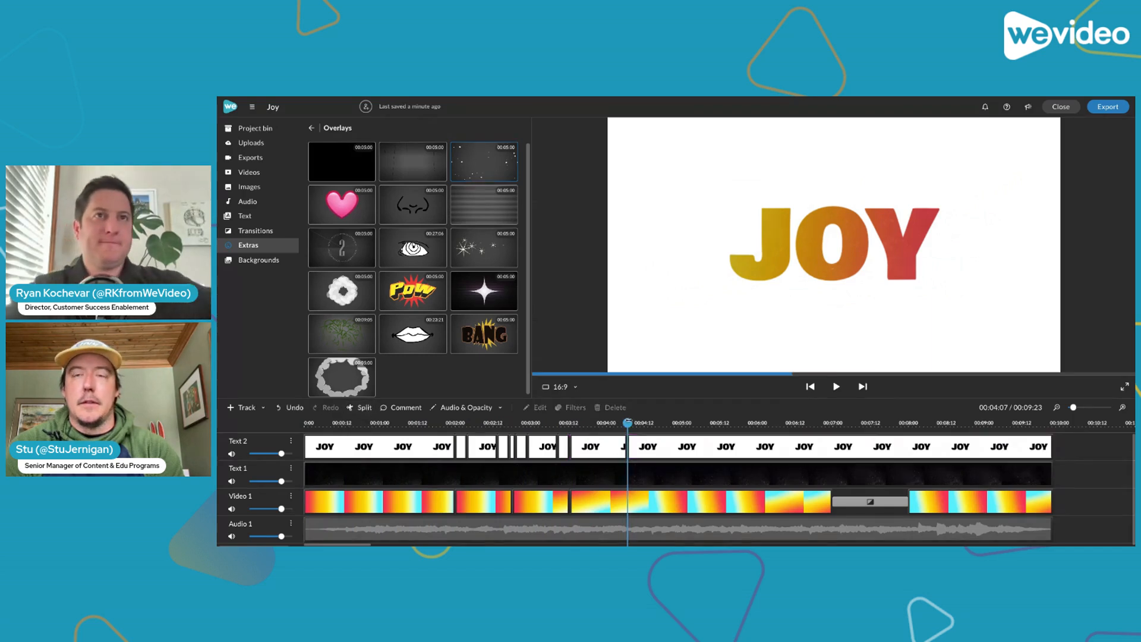
Try end-position scales of 1.2 and 1.5 on the title clip just before the split, and finish with a scale of 1.3
click(607, 449)
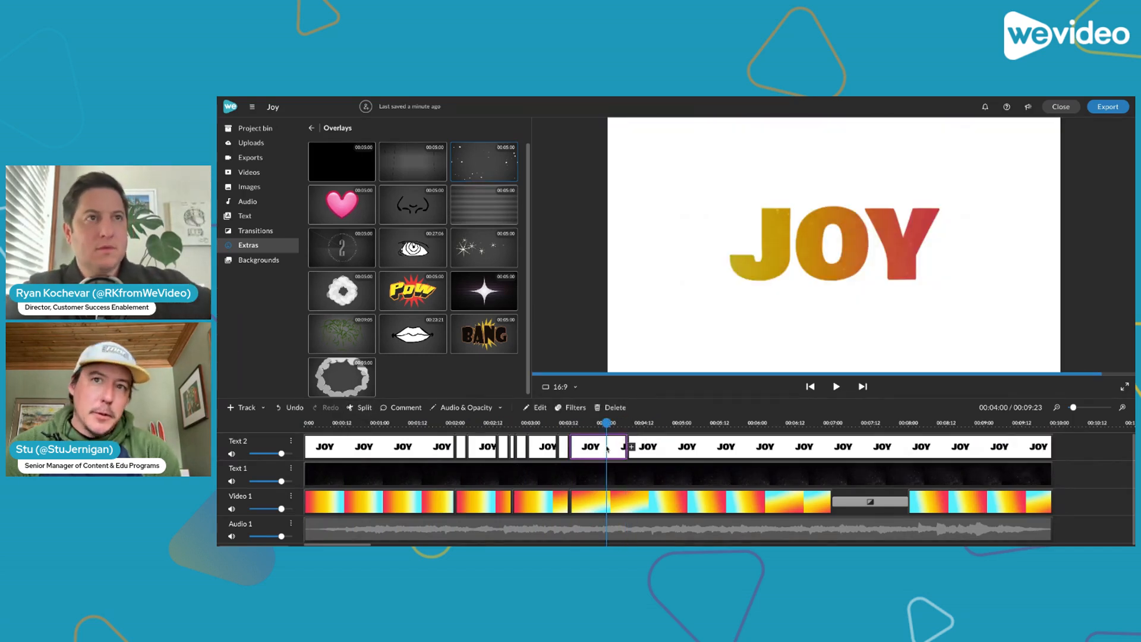
double_click(607, 449)
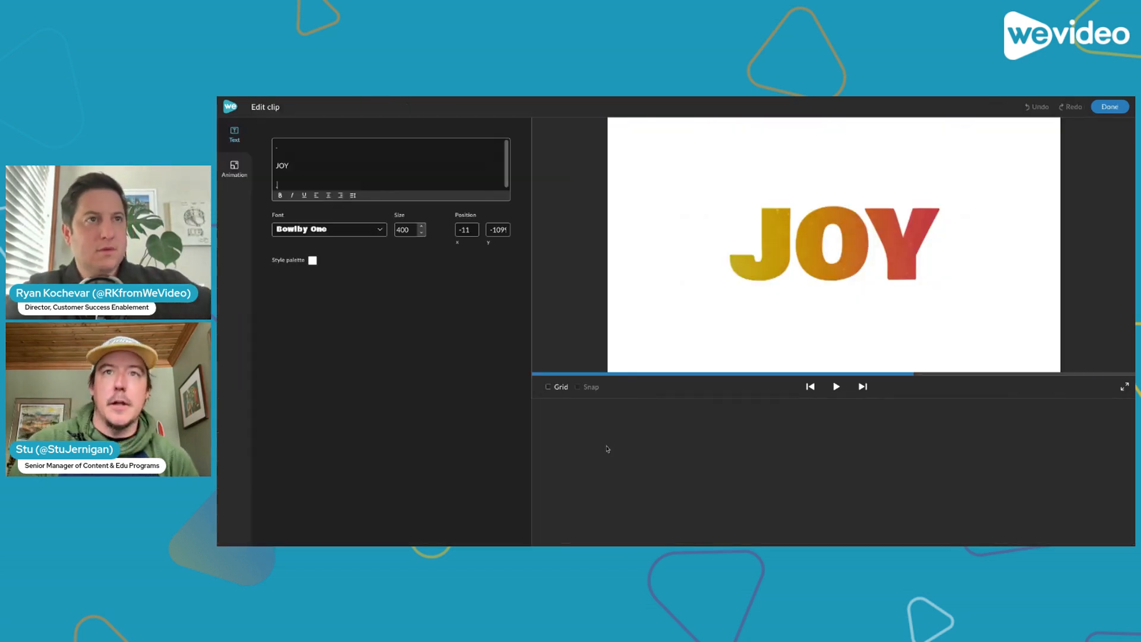
click(238, 169)
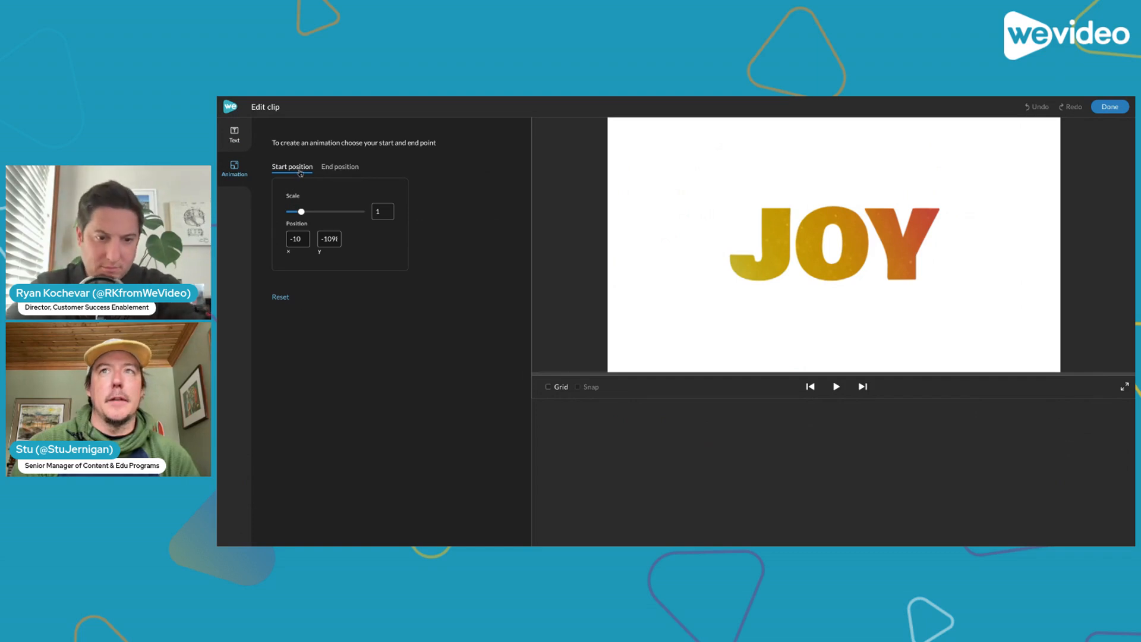
click(324, 171)
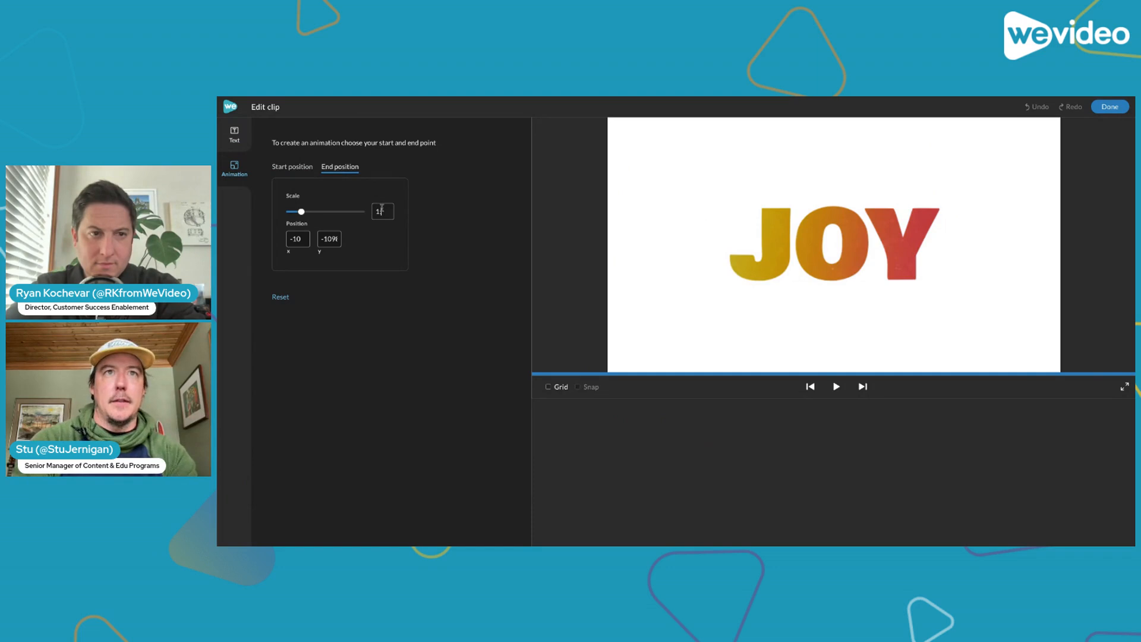
text(.2)
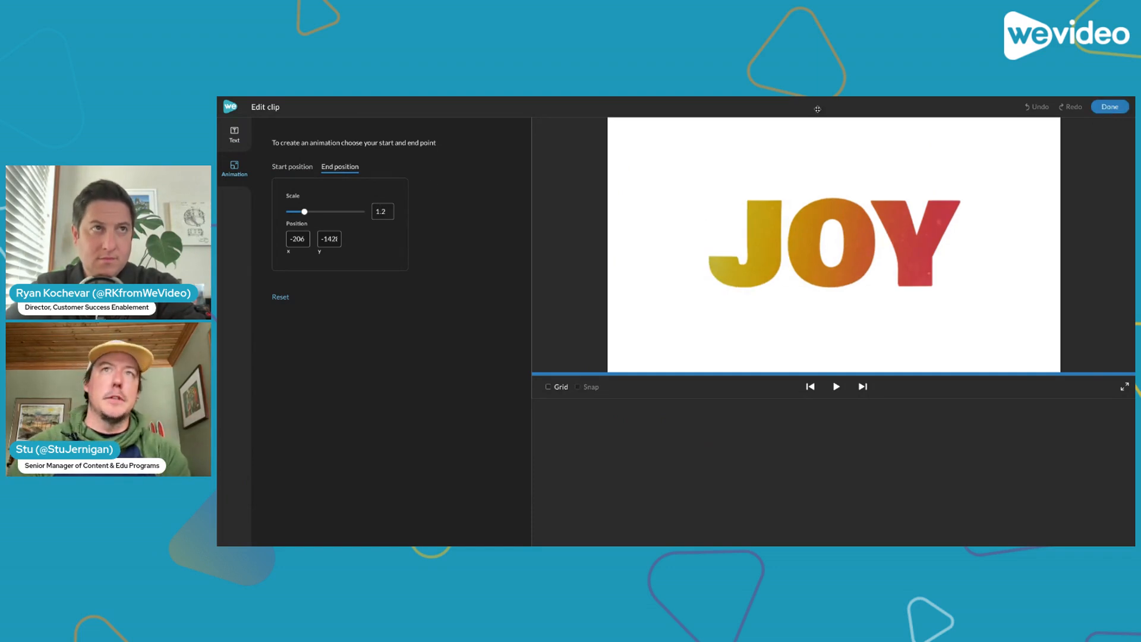
key(BackSpace)
text(5)
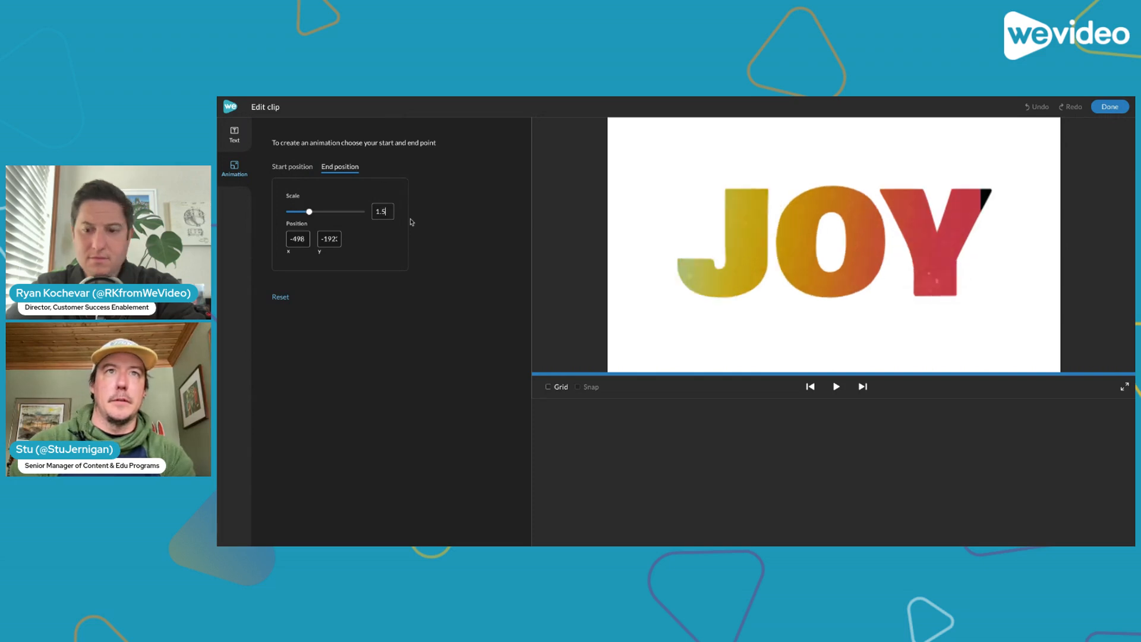
key(BackSpace)
key(BackSpace)
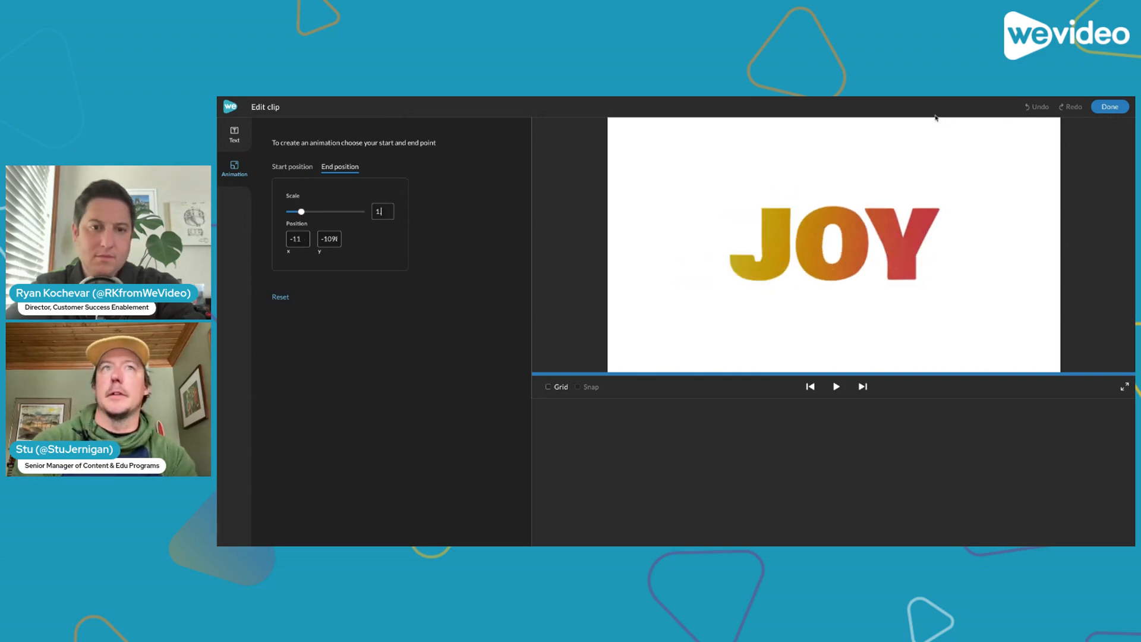
text(.3)
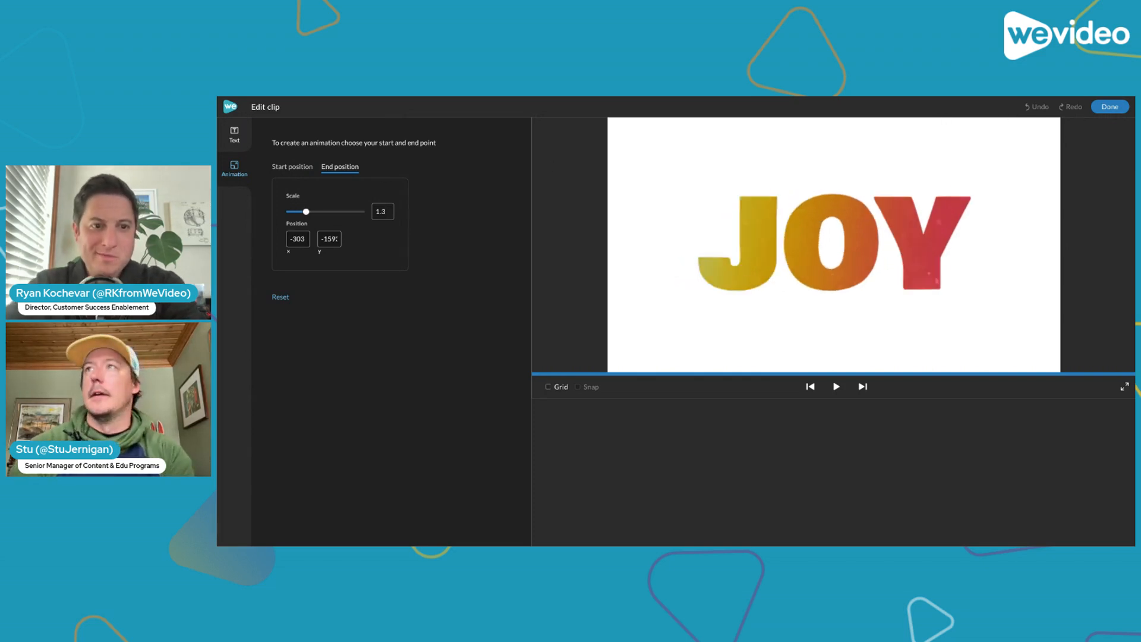
click(1109, 107)
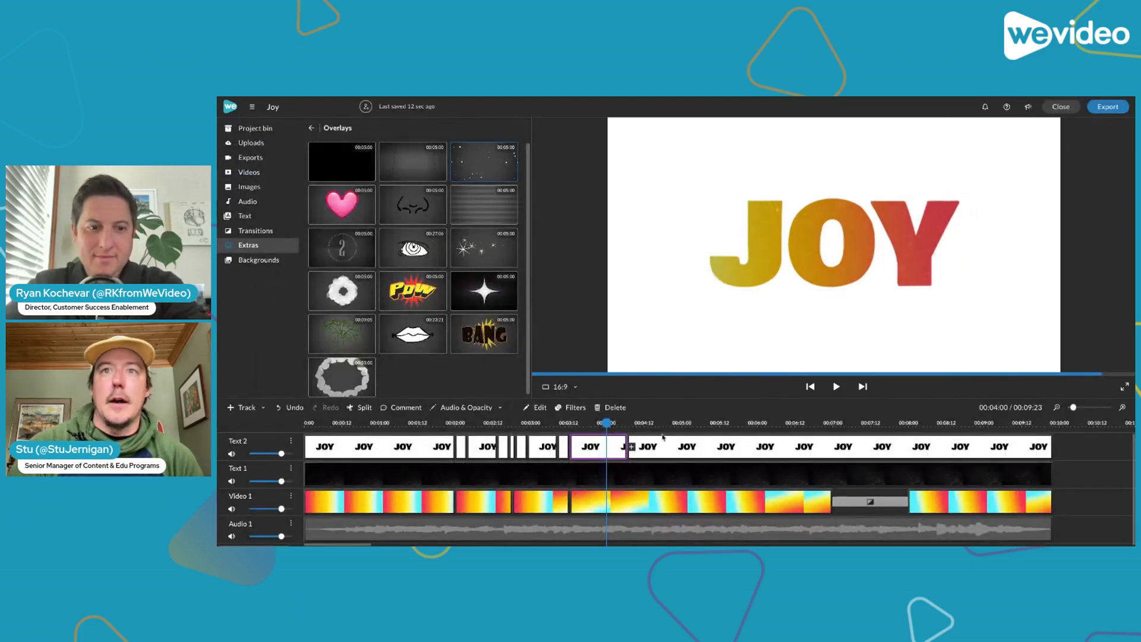
Set the start-position animation scale of the title clip just after the split to 1.3 and finish editing it
click(663, 447)
double_click(663, 449)
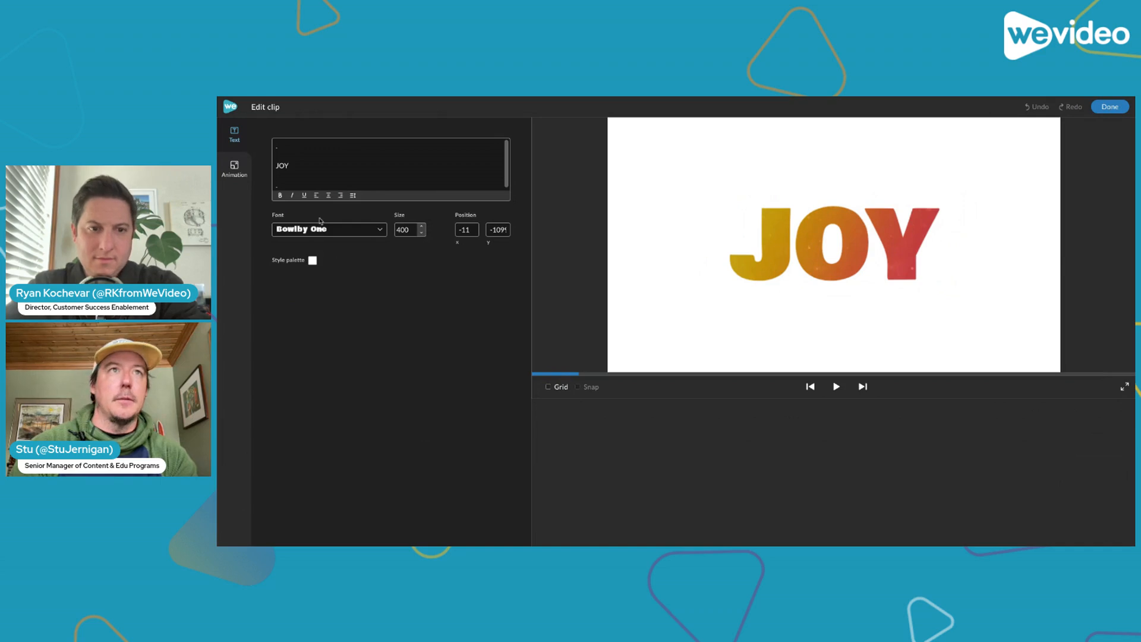
click(234, 168)
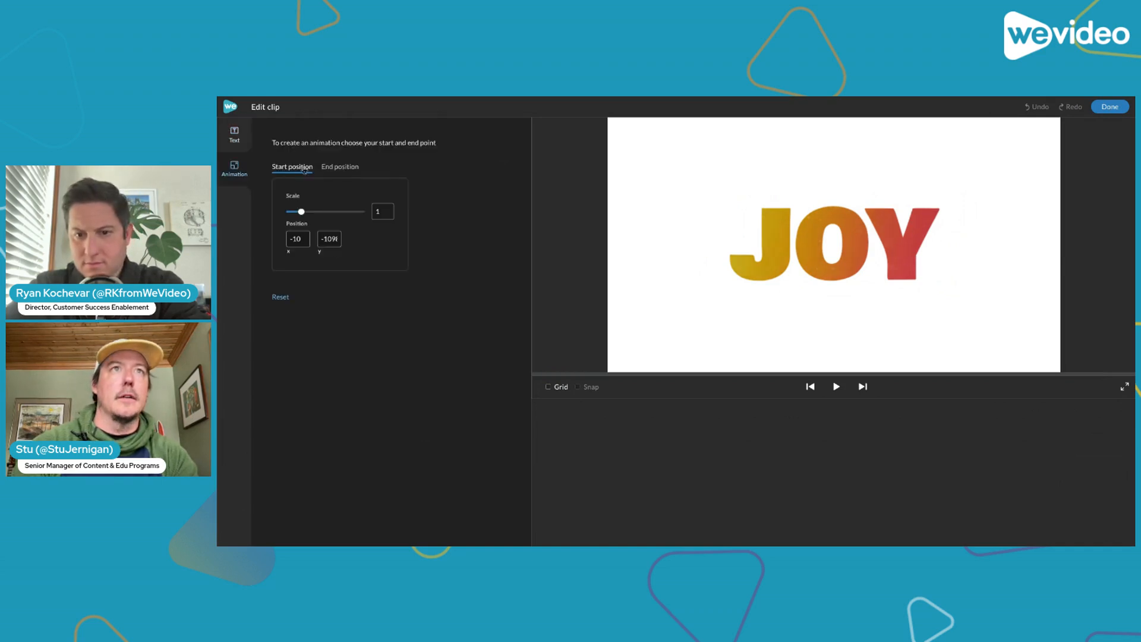
click(387, 211)
text(.3)
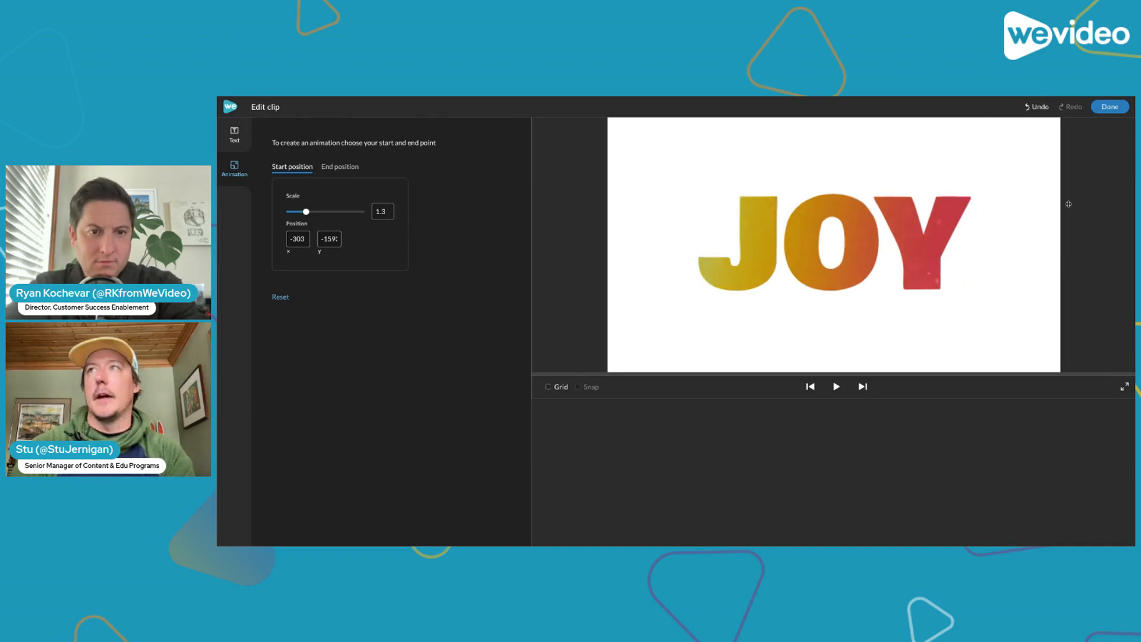
click(1109, 106)
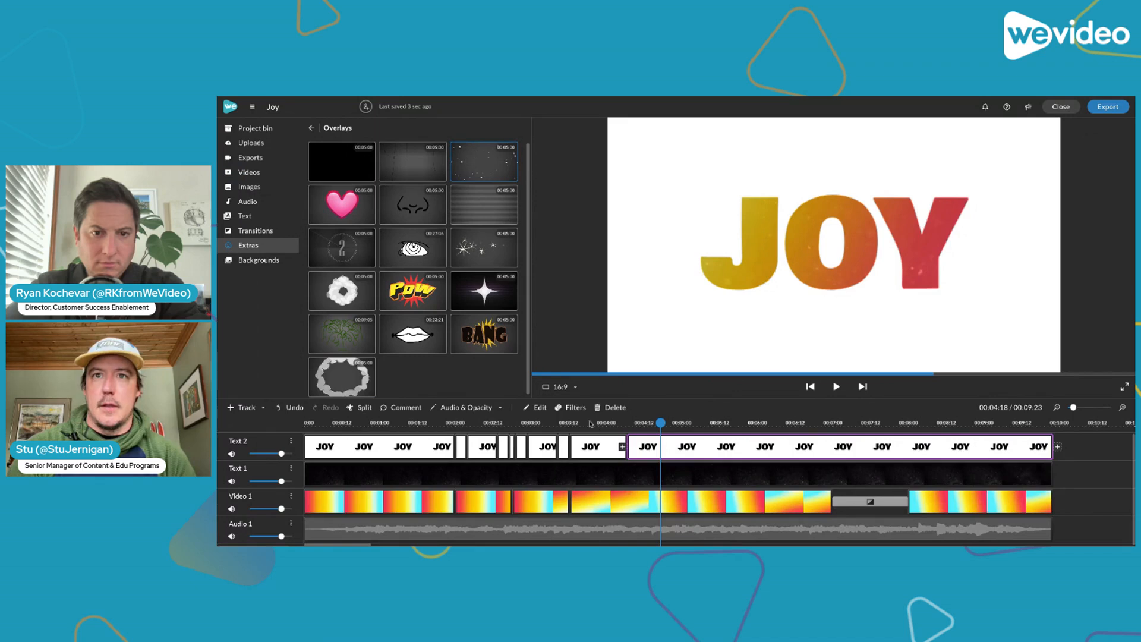
Play the JOY title from about 00:03:14 to check the zoom across the new split
click(575, 424)
key(space)
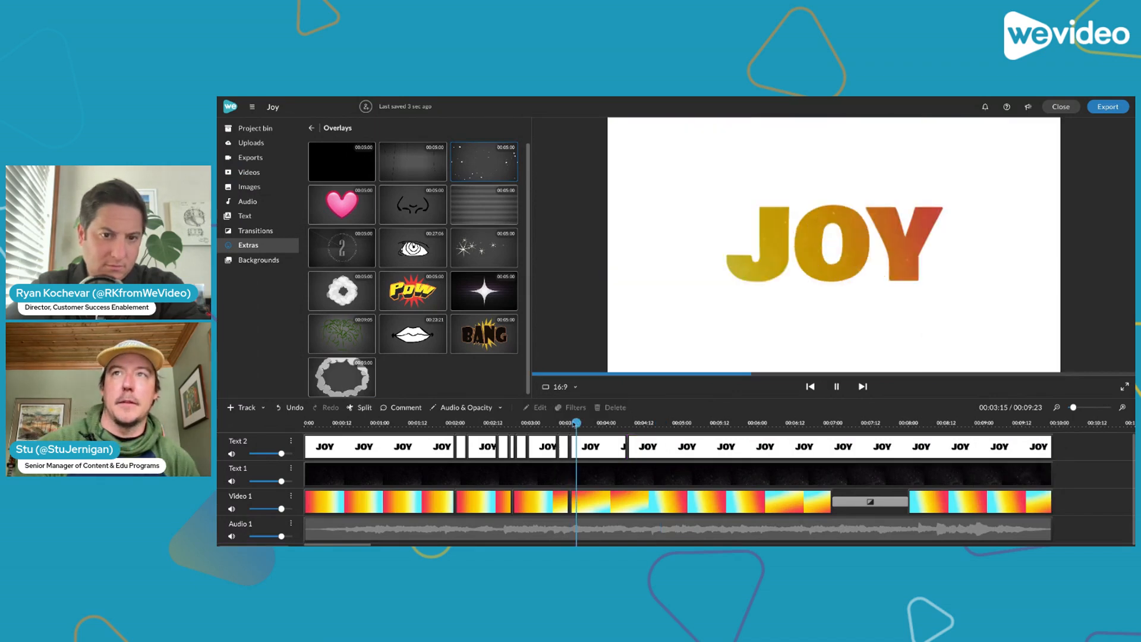
key(space)
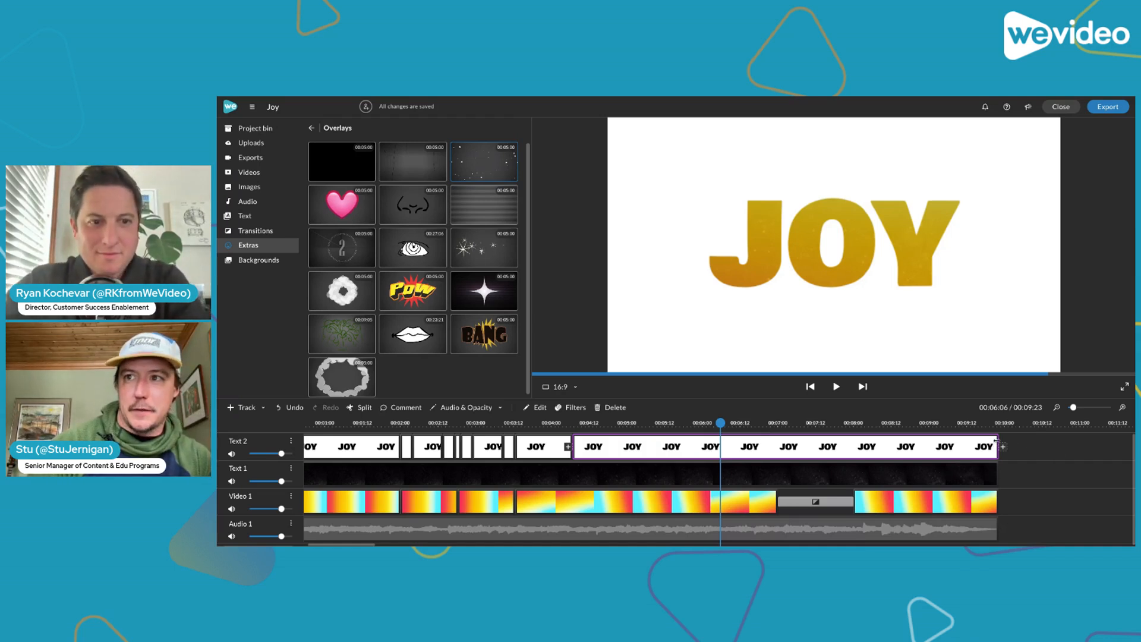
Try shortening the last JOY title clip on Text 2 to end at about 00:05:05, preview it and undo the trim
drag(997, 441, 644, 445)
click(558, 424)
key(space)
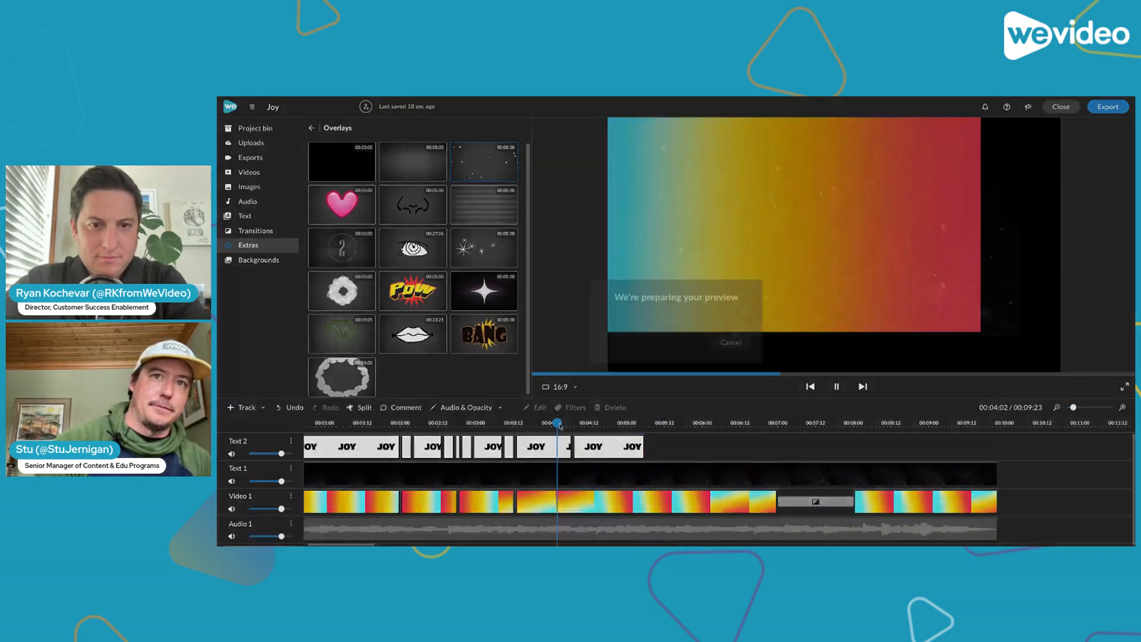
click(697, 447)
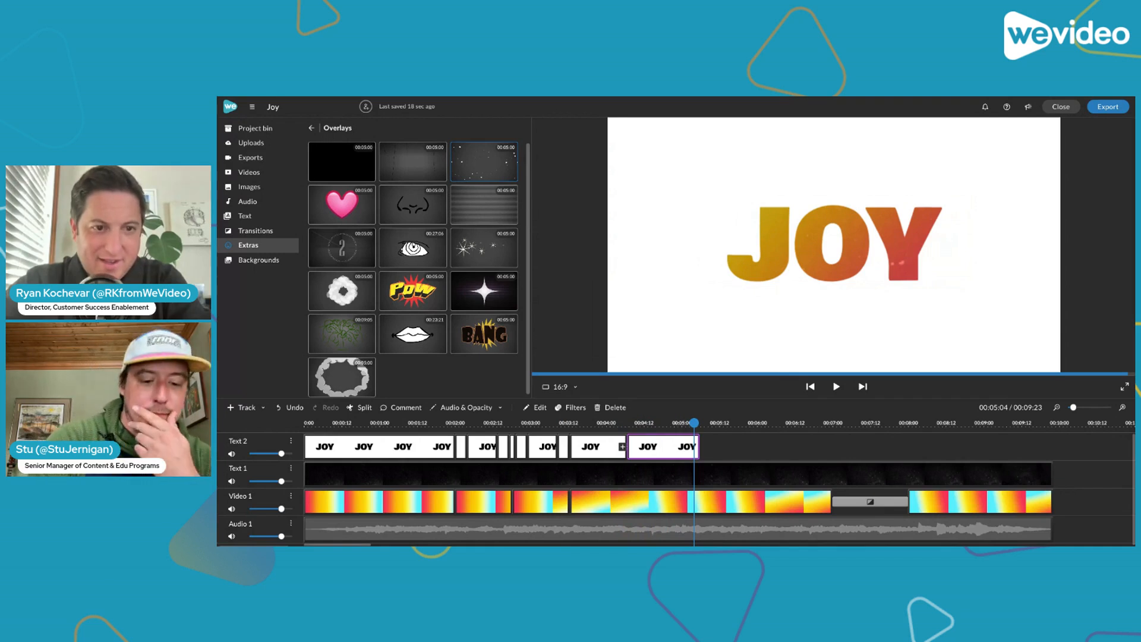
key(ctrl+z)
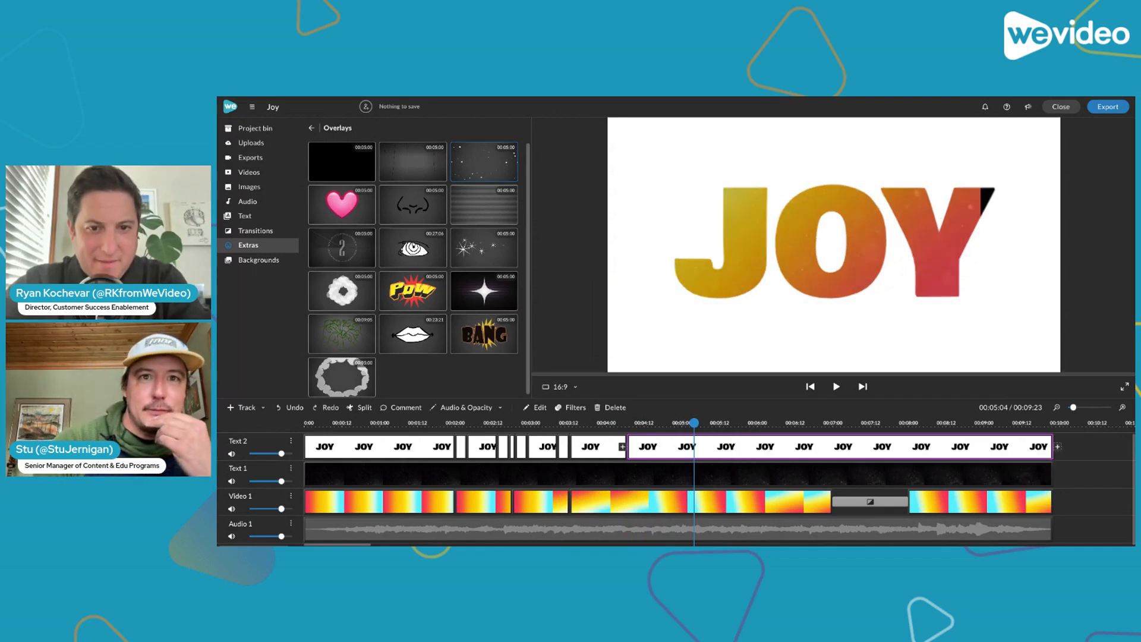
Play the section starting just before two seconds and look over the short JOY title clips on Text 2
click(450, 423)
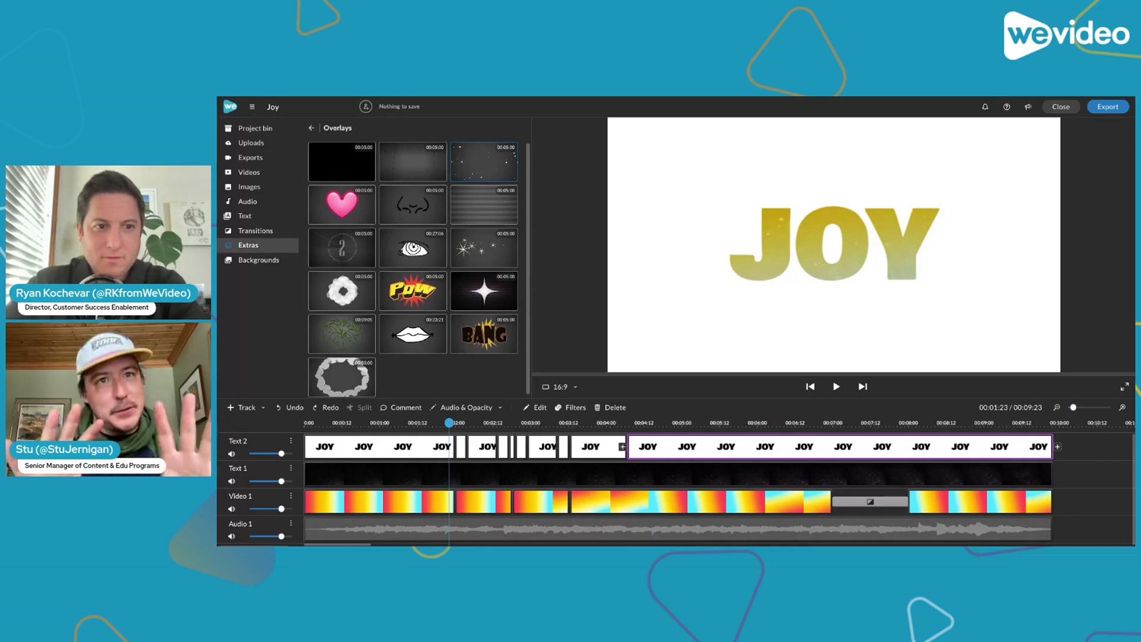
drag(450, 424, 437, 423)
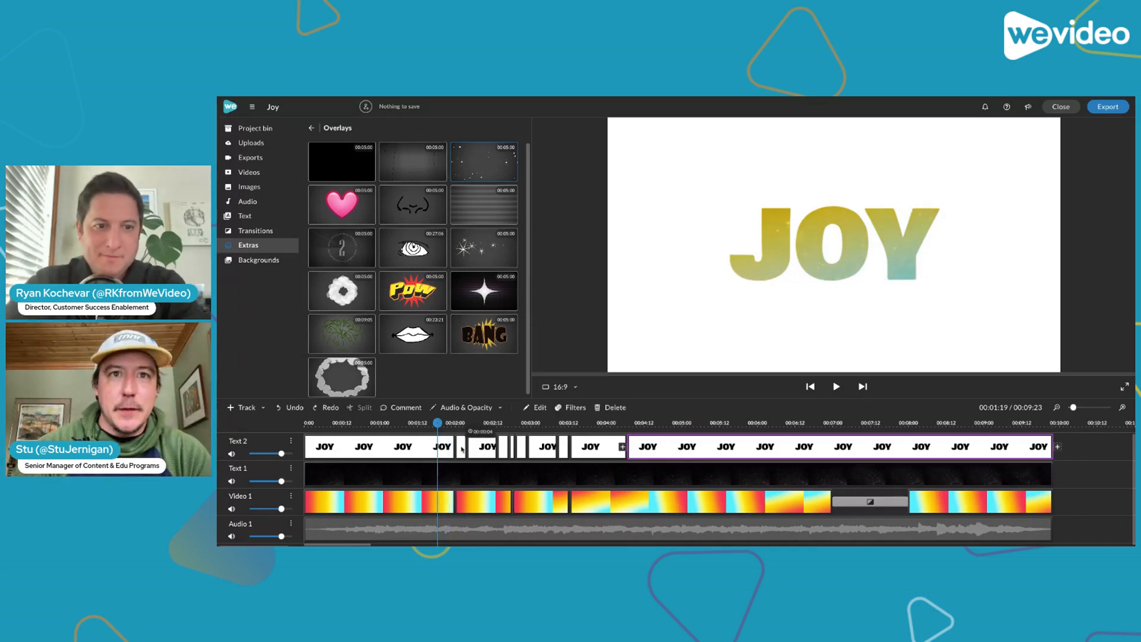
click(503, 455)
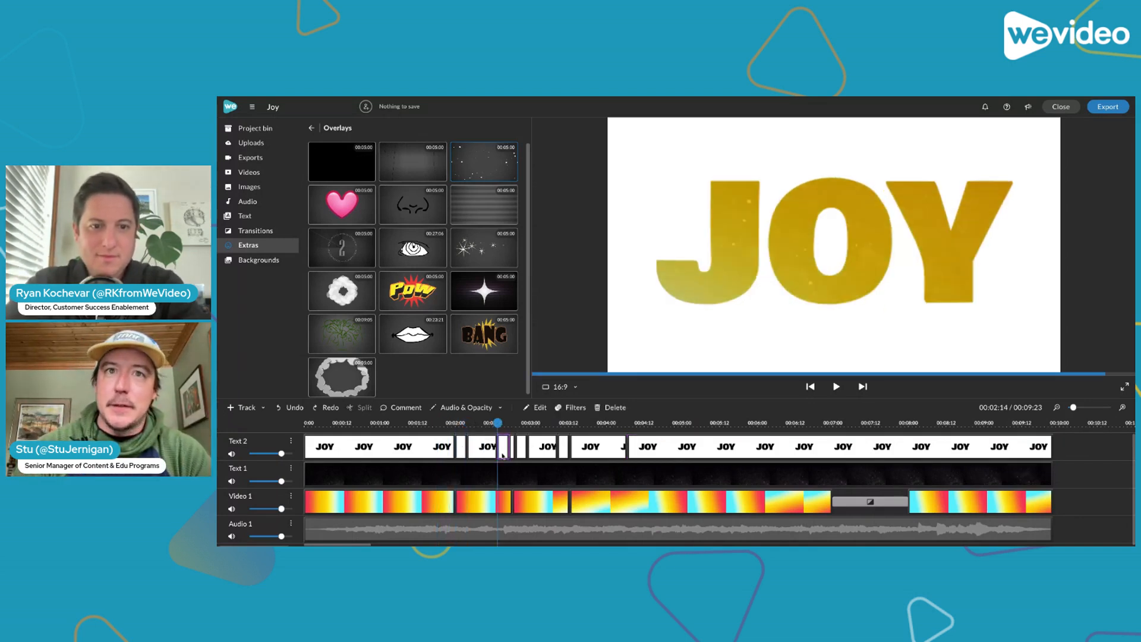
click(433, 423)
key(space)
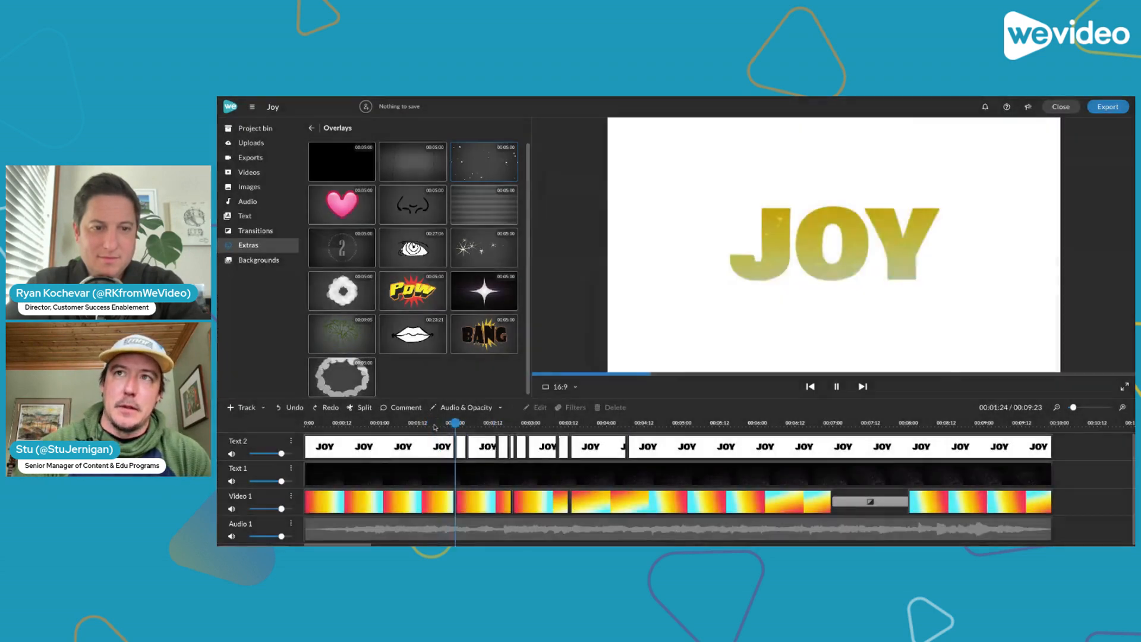
click(504, 448)
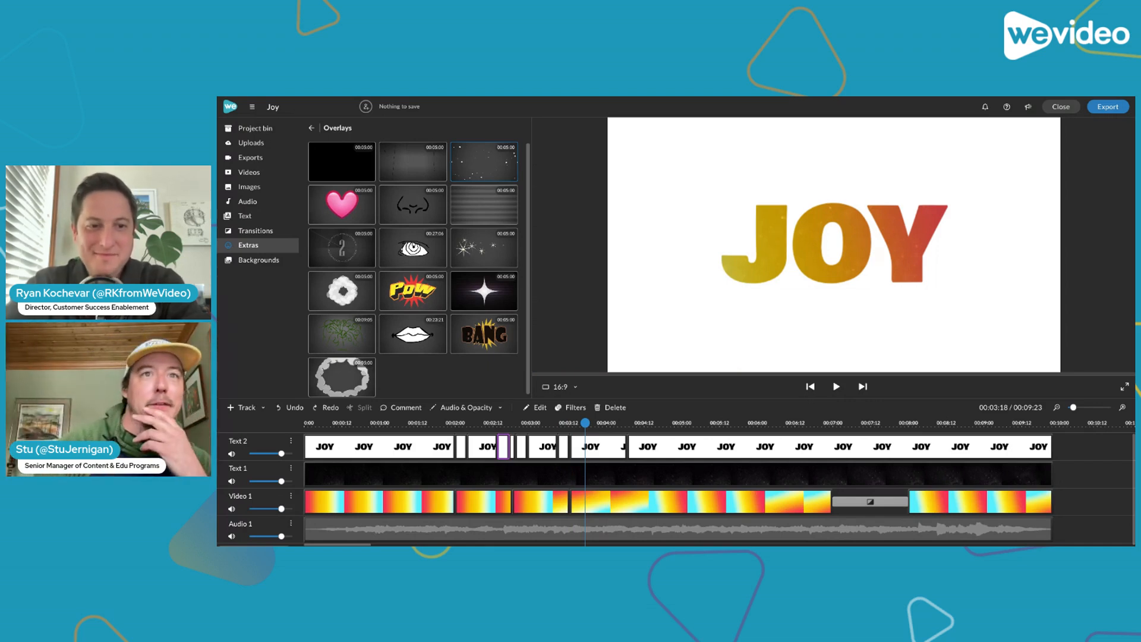
Inspect the start and end animation scales of the short JOY title clip at about 00:02:00 on Text 2
click(462, 422)
double_click(462, 442)
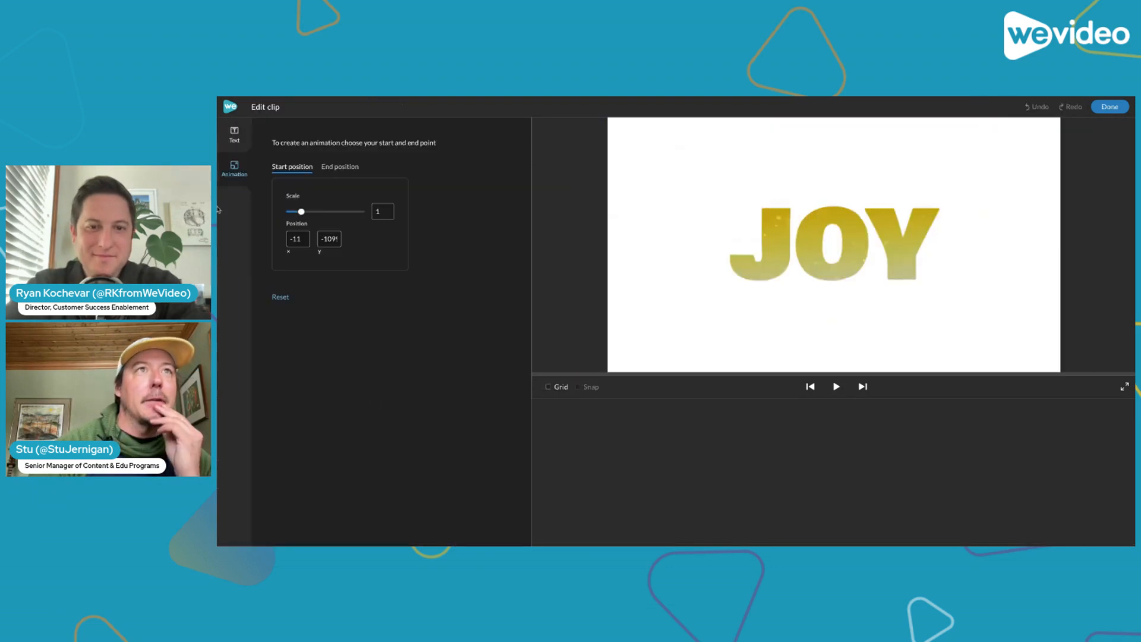
click(323, 171)
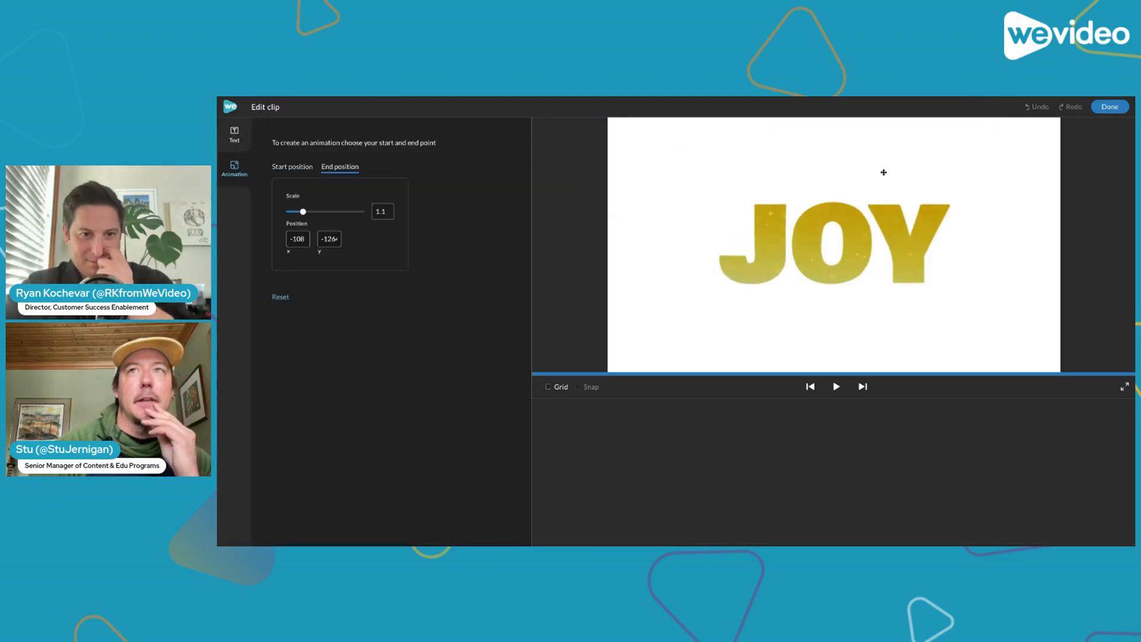
click(1110, 107)
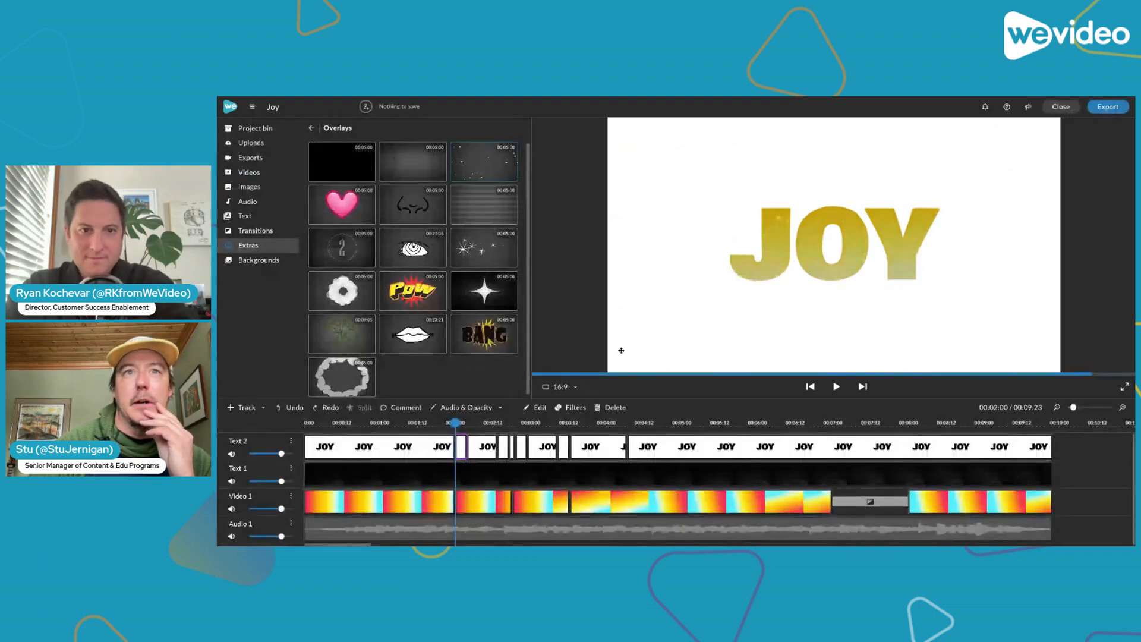
Inspect the start and end animation scales of the JOY title clip at about 00:02:04 on Text 2
double_click(480, 451)
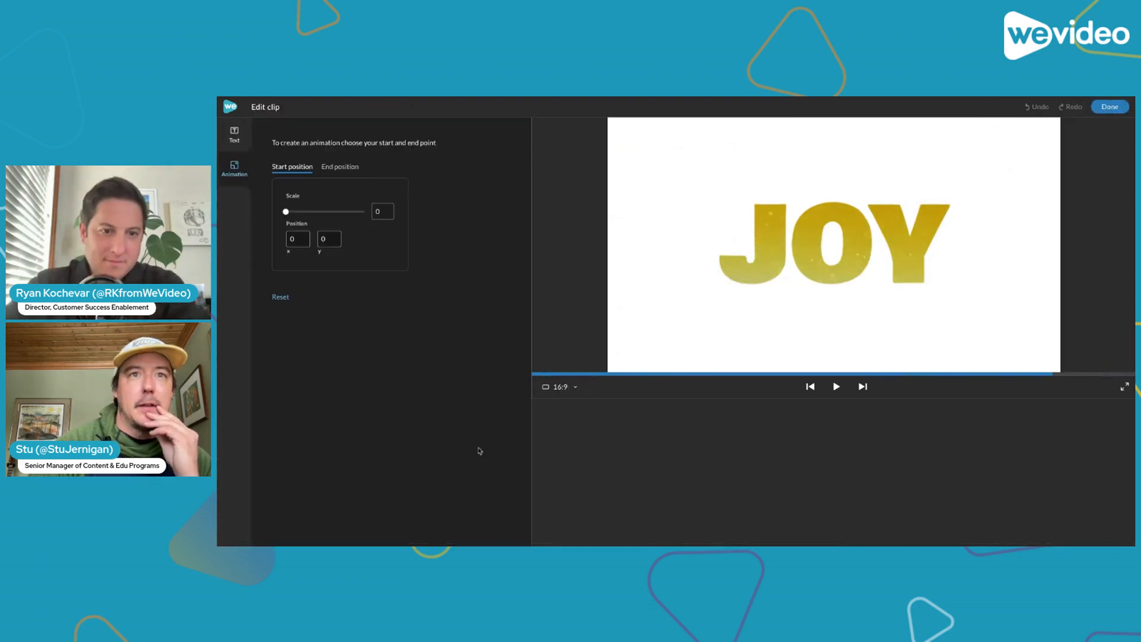
click(340, 167)
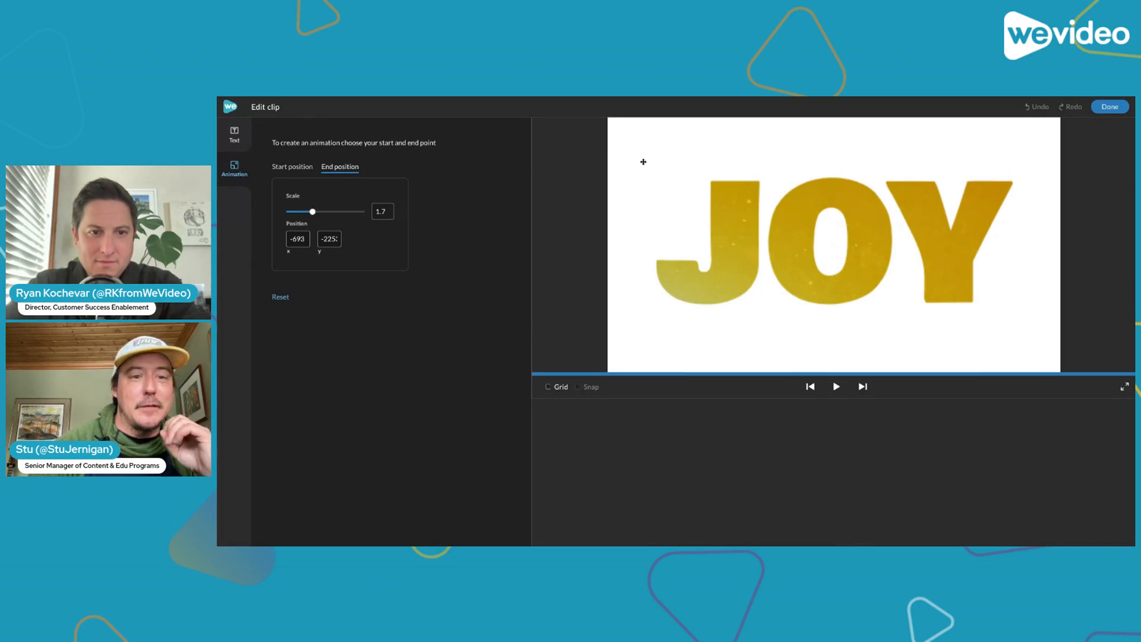
click(1107, 108)
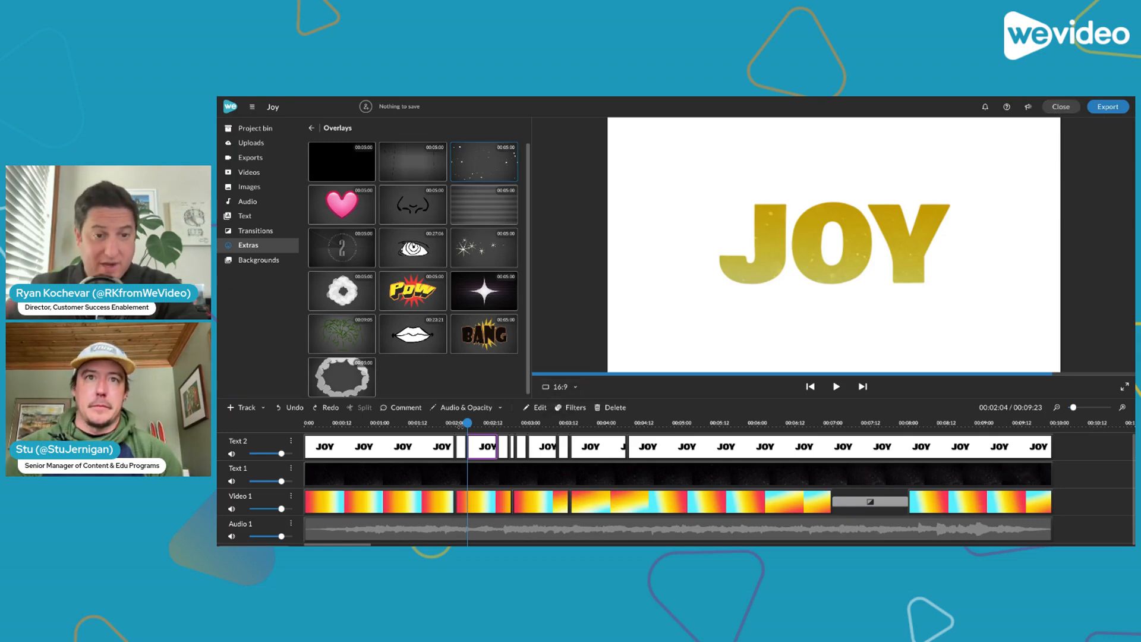
Mute Audio 1 and play the JOY animation from about 00:01:18 through the split title clips
click(457, 423)
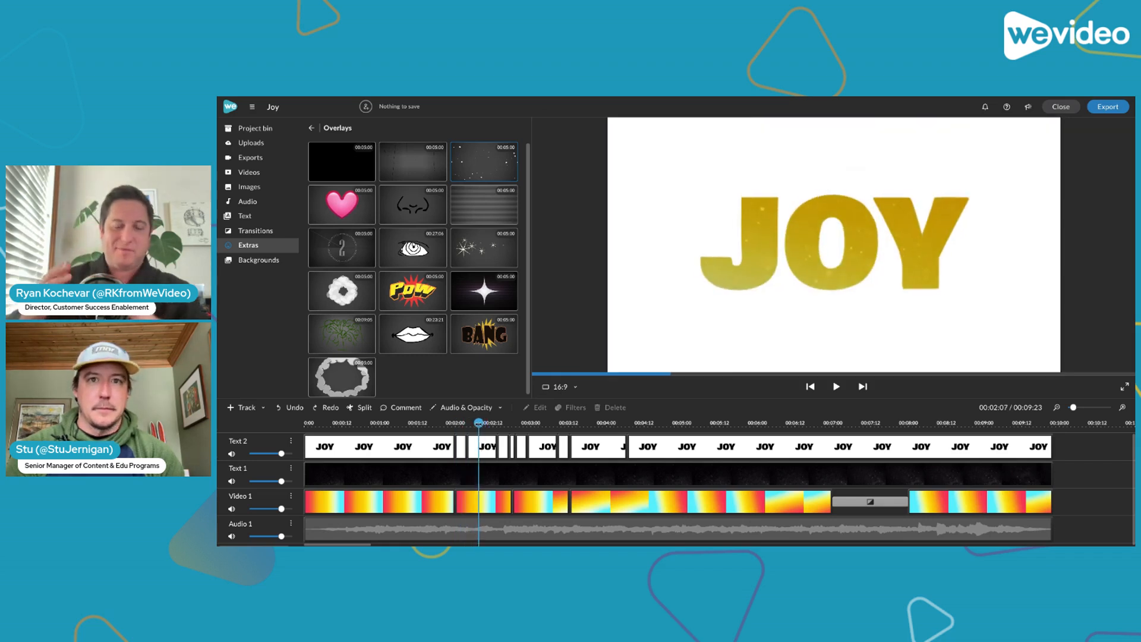
drag(481, 425, 444, 434)
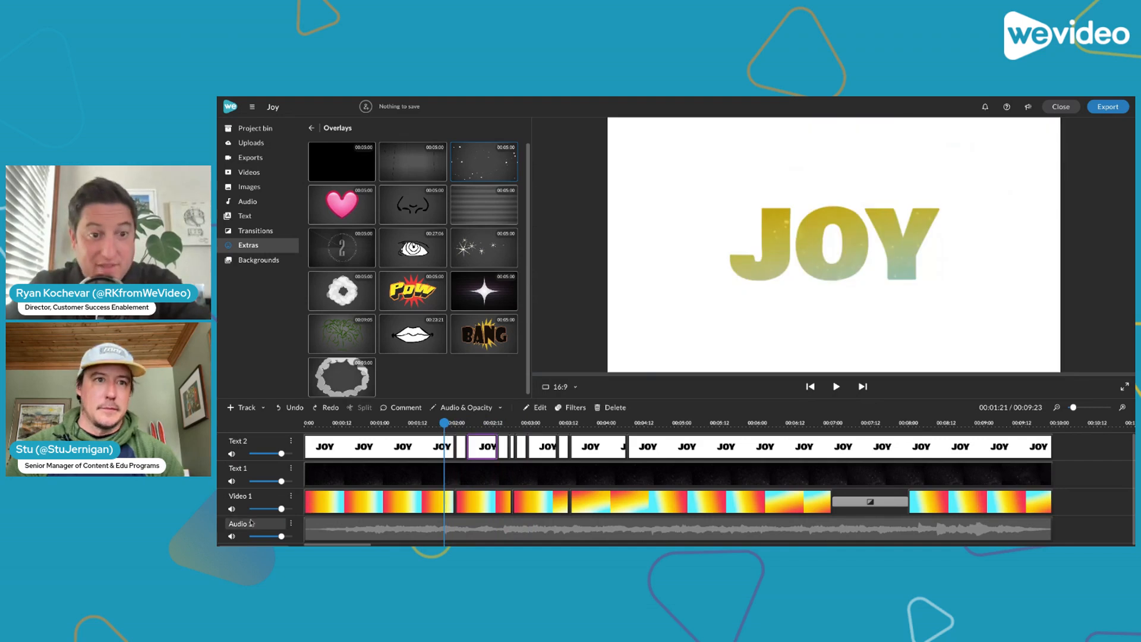
key(space)
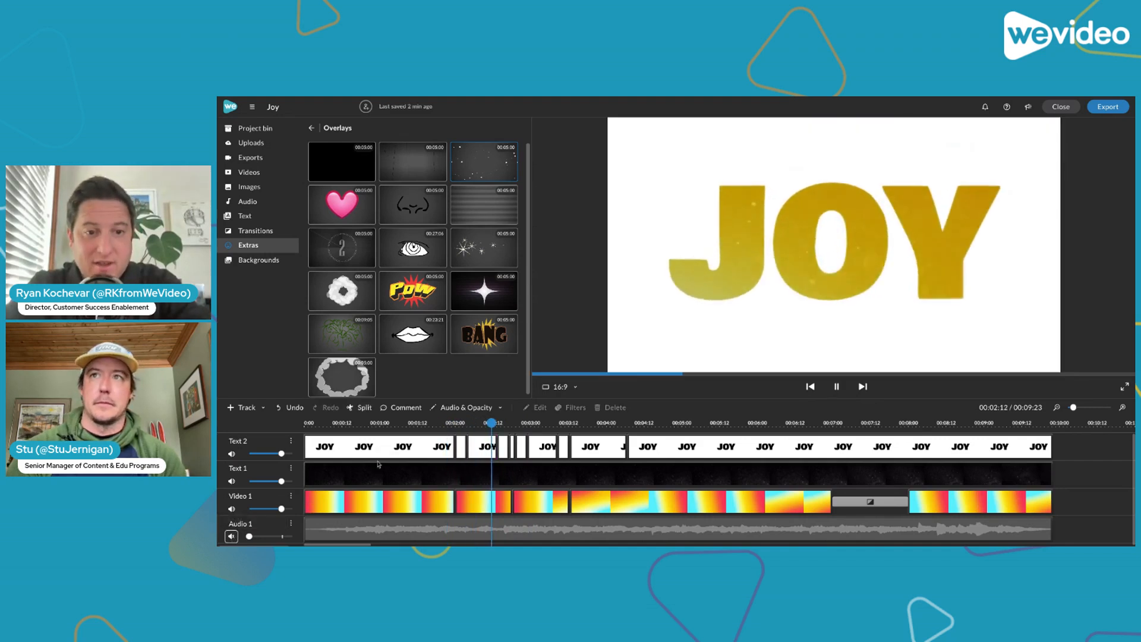
click(435, 424)
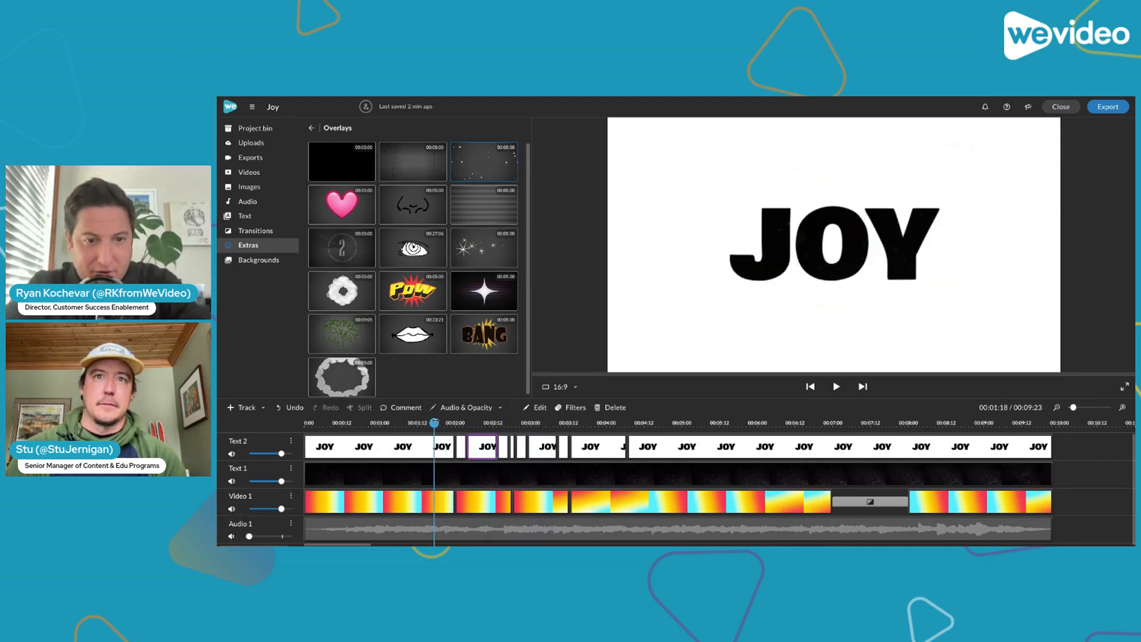
key(space)
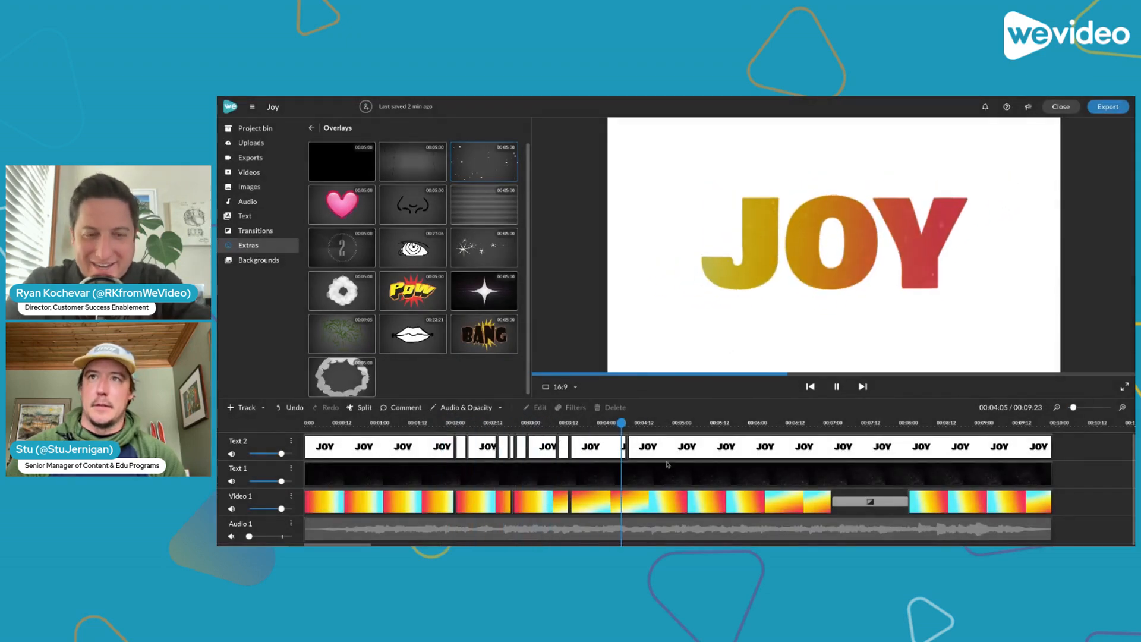
key(space)
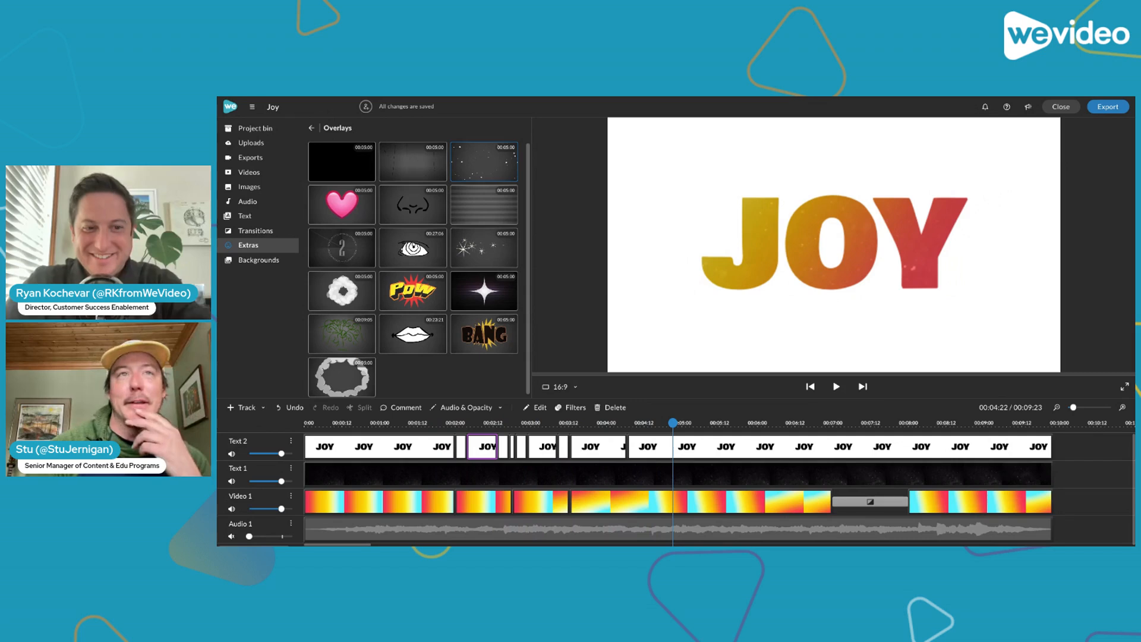
Close the Joy project and open the LOVE project for editing
click(1064, 110)
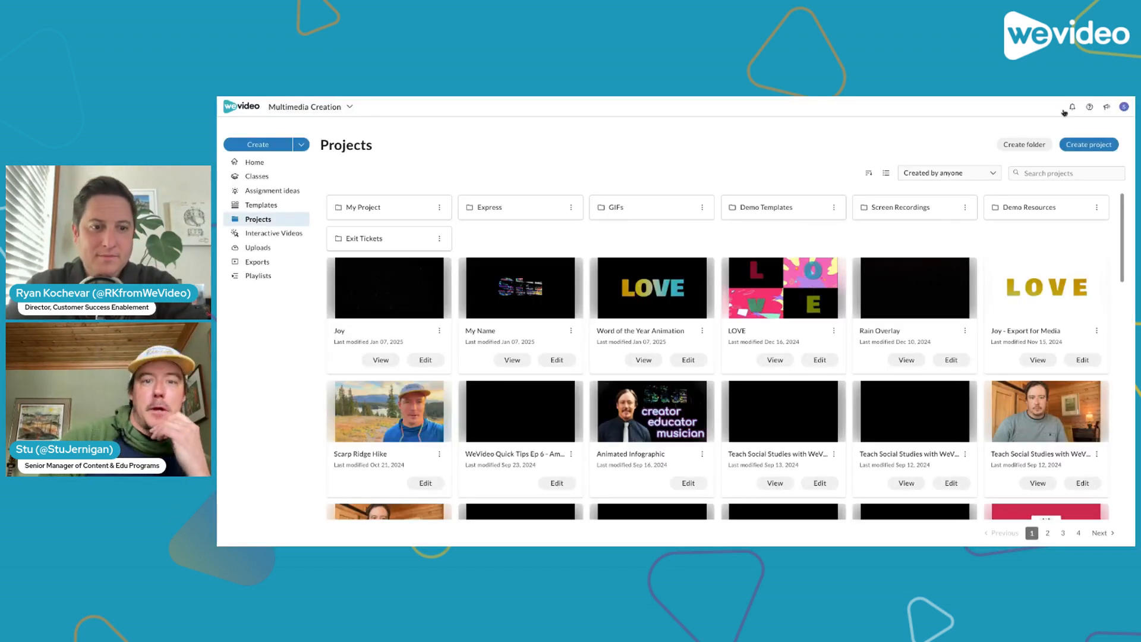
click(821, 361)
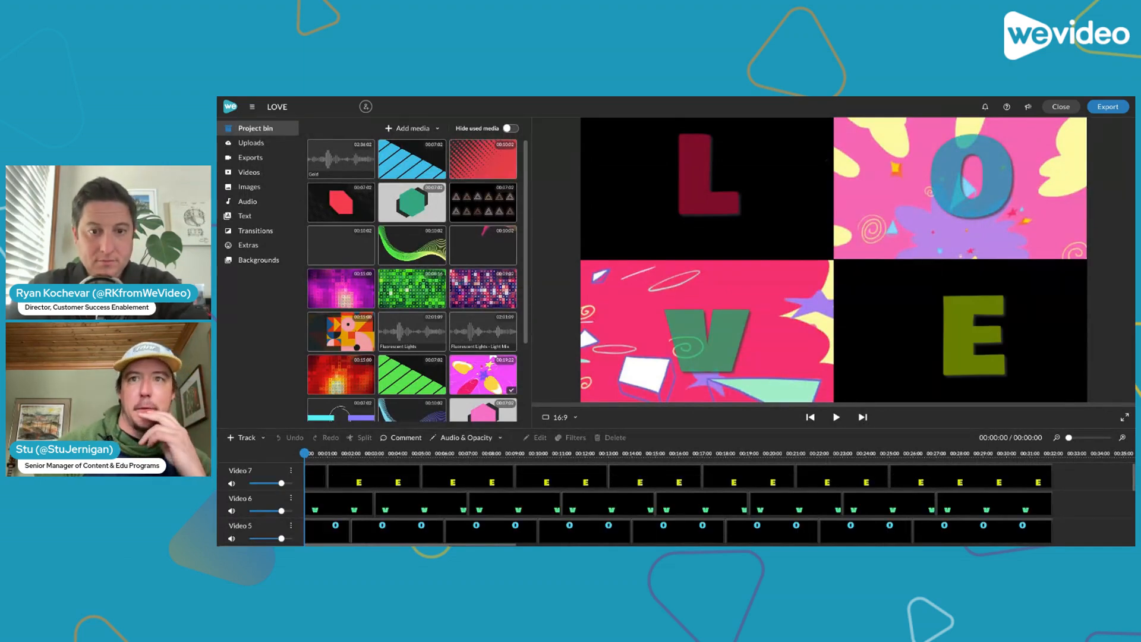
scroll(721, 502, down, 3)
scroll(721, 503, up, 3)
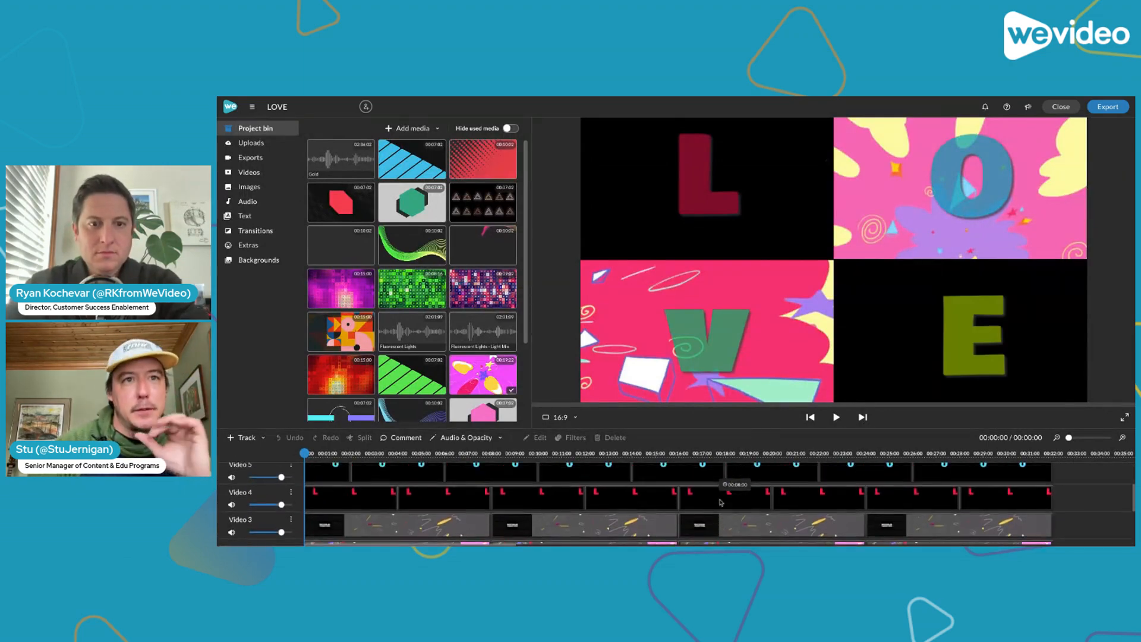
scroll(768, 505, down, 1)
scroll(770, 509, up, 1)
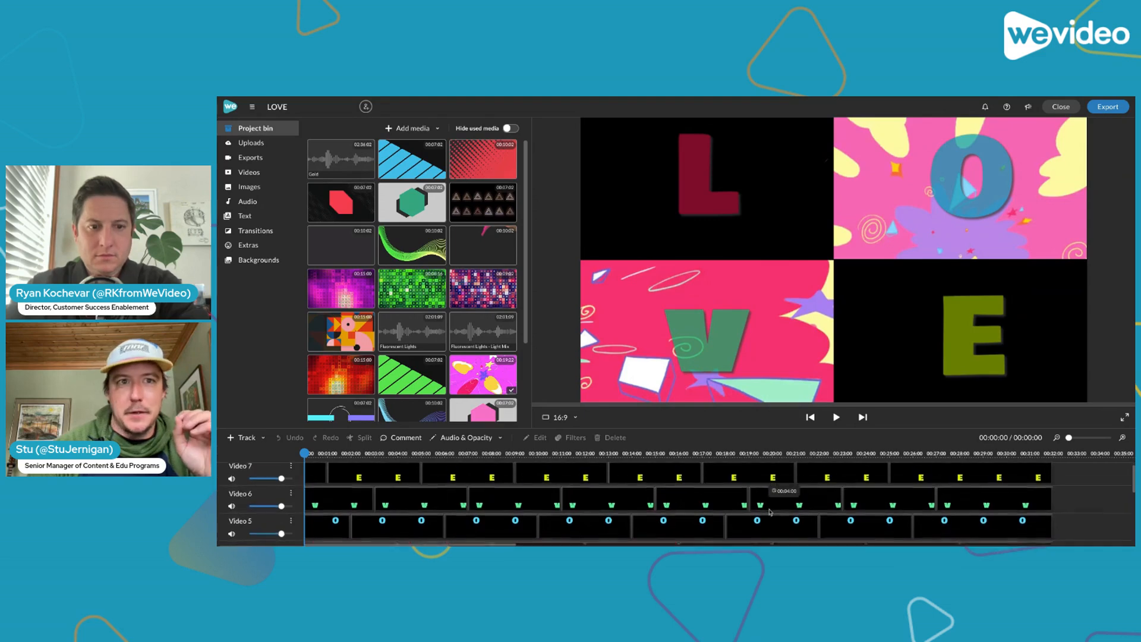
Enlarge the timeline area so more of the LOVE project's tracks fit in view
drag(657, 437, 654, 371)
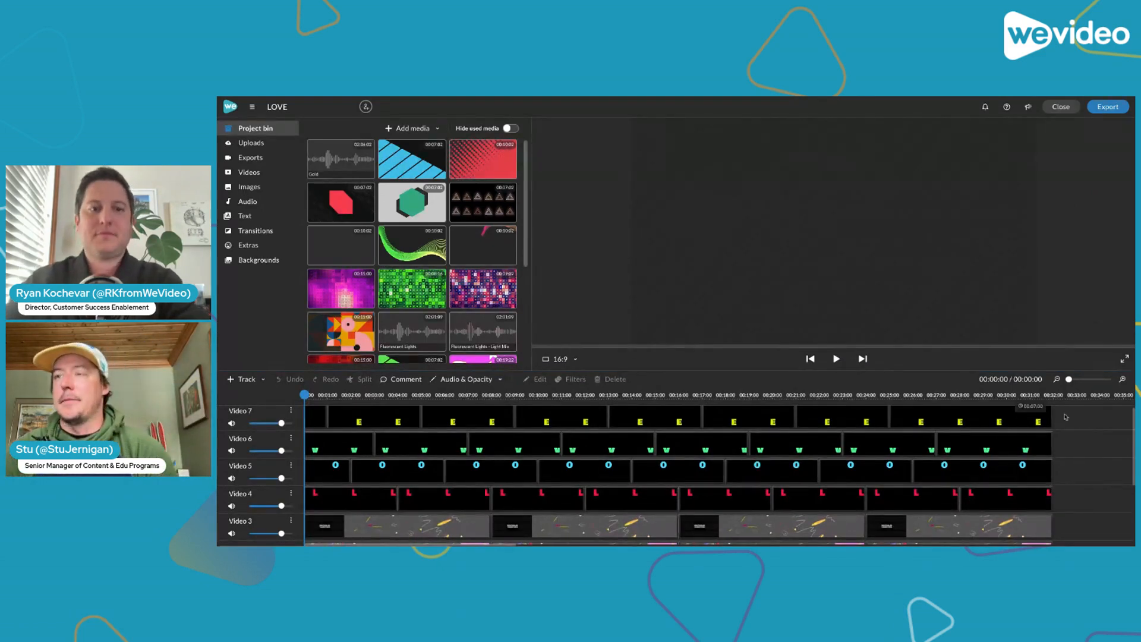
scroll(1077, 428, down, 2)
scroll(1077, 431, up, 2)
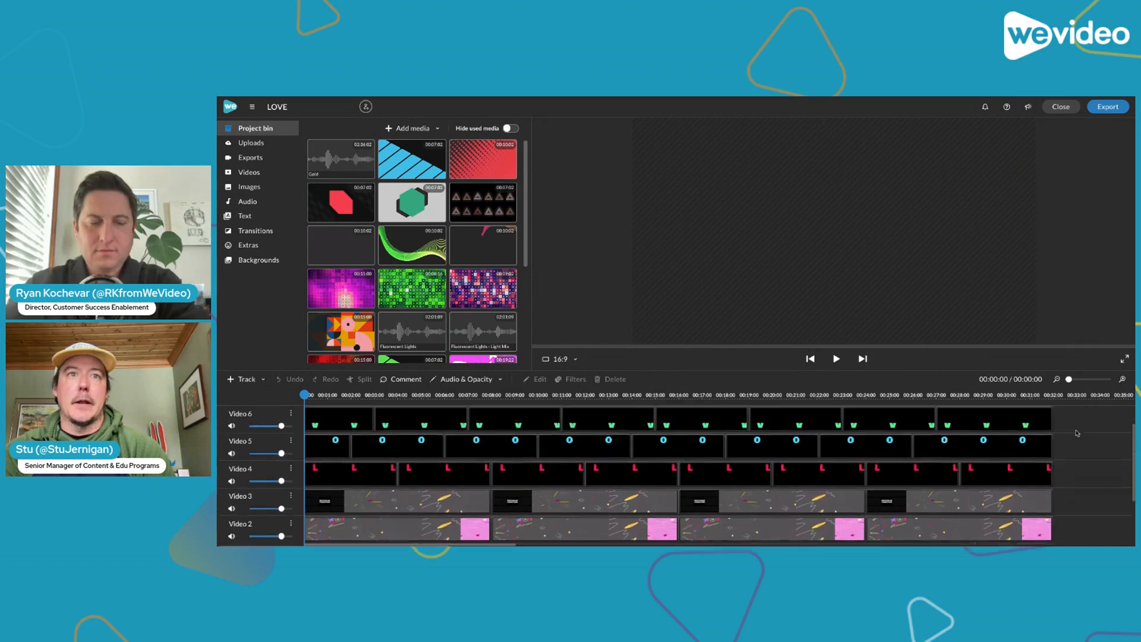
Delete every letter clip after the first one on Video 4, Video 5, Video 6 and Video 7
drag(1073, 422, 379, 510)
drag(1063, 427, 417, 509)
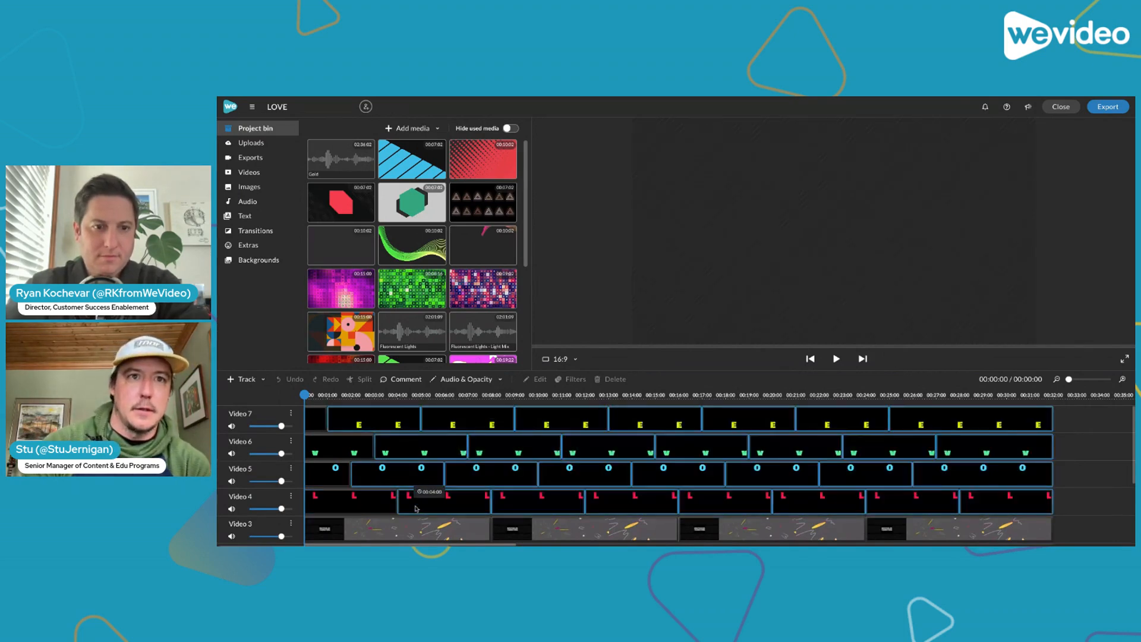
key(Delete)
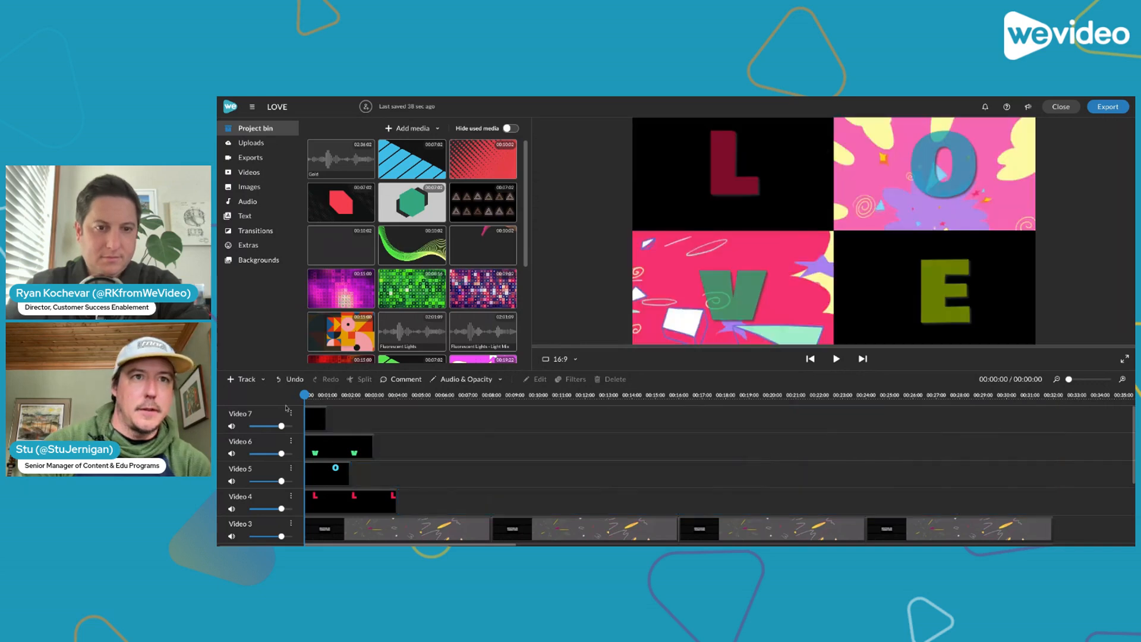
Extend the first E, V, O and L clips on Video 7, 6, 5 and 4 to end at 00:32:00
click(321, 423)
drag(327, 413, 1049, 421)
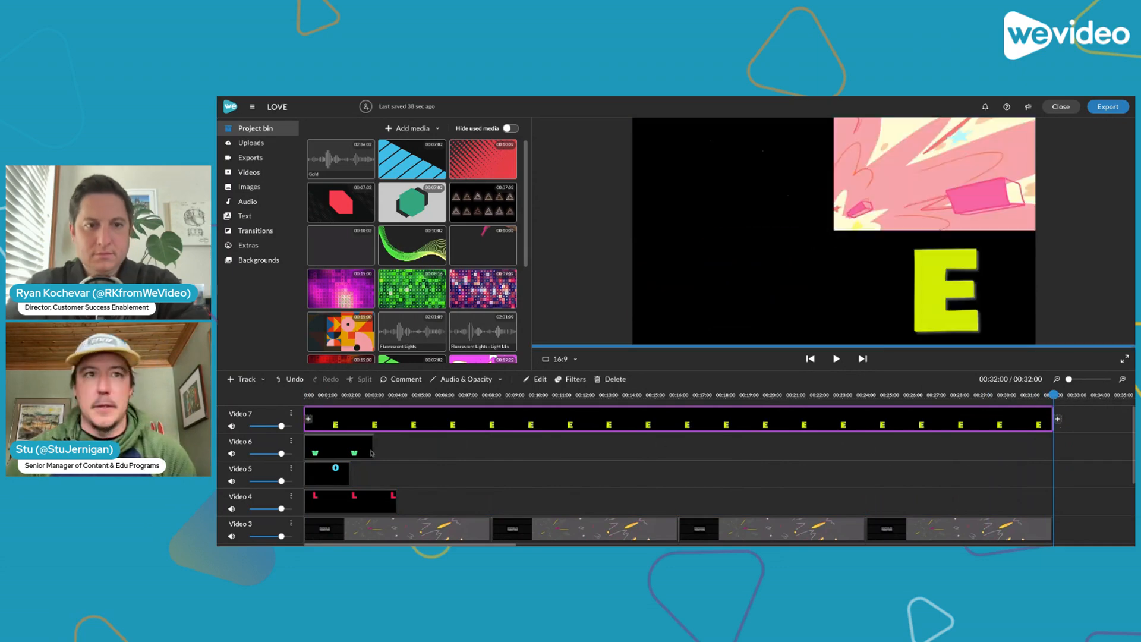
click(372, 443)
drag(372, 443, 1054, 446)
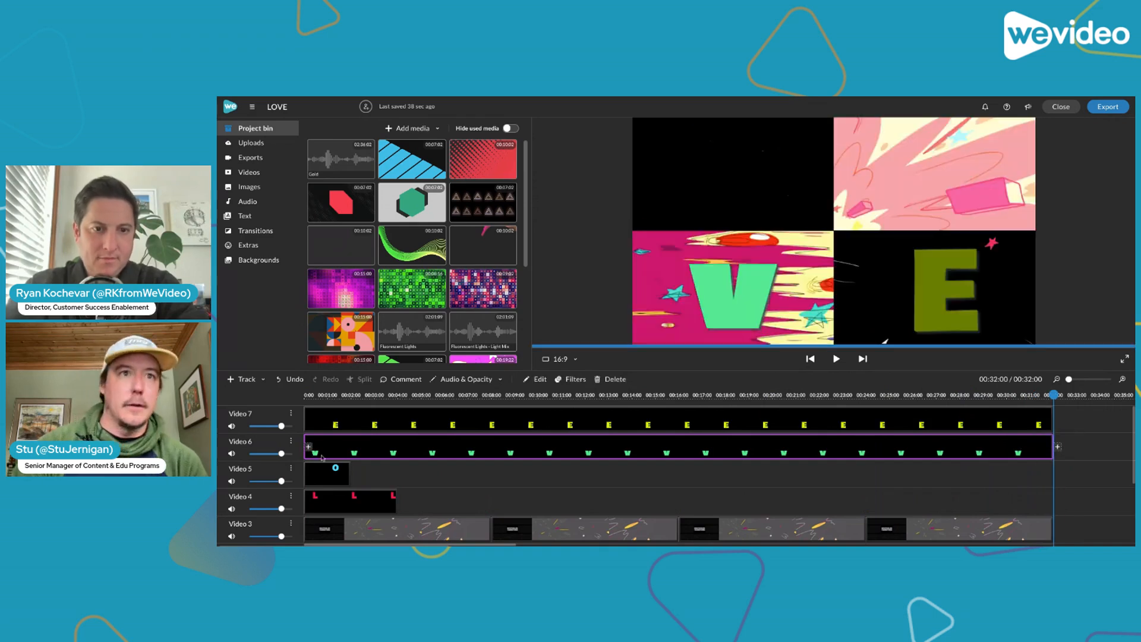
click(350, 464)
drag(350, 464, 1054, 492)
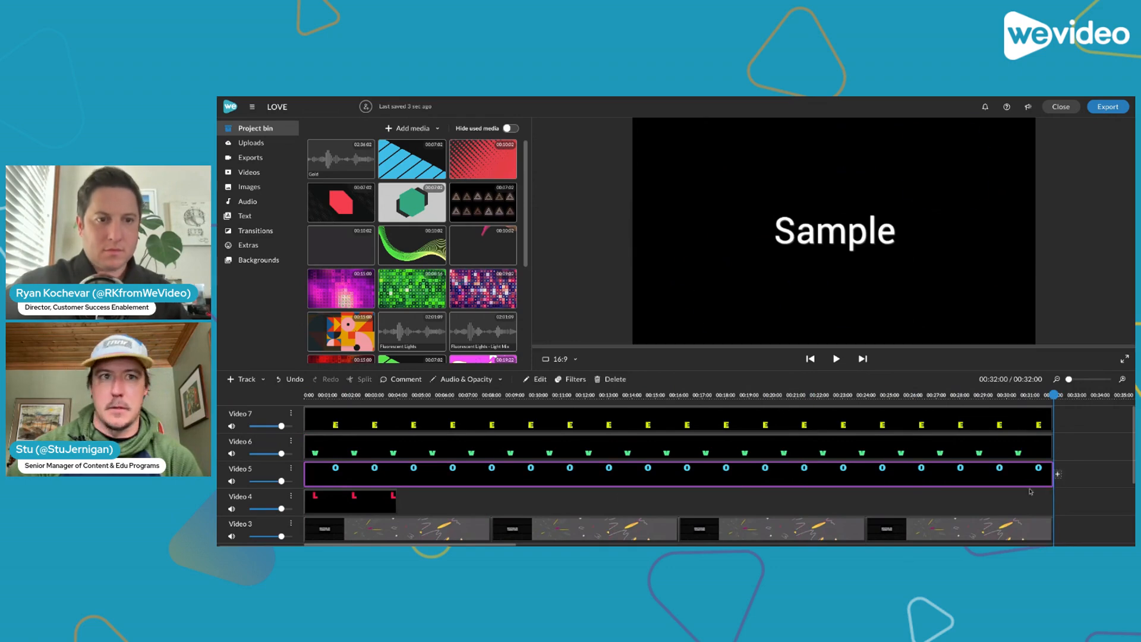
click(348, 501)
drag(400, 501, 1043, 475)
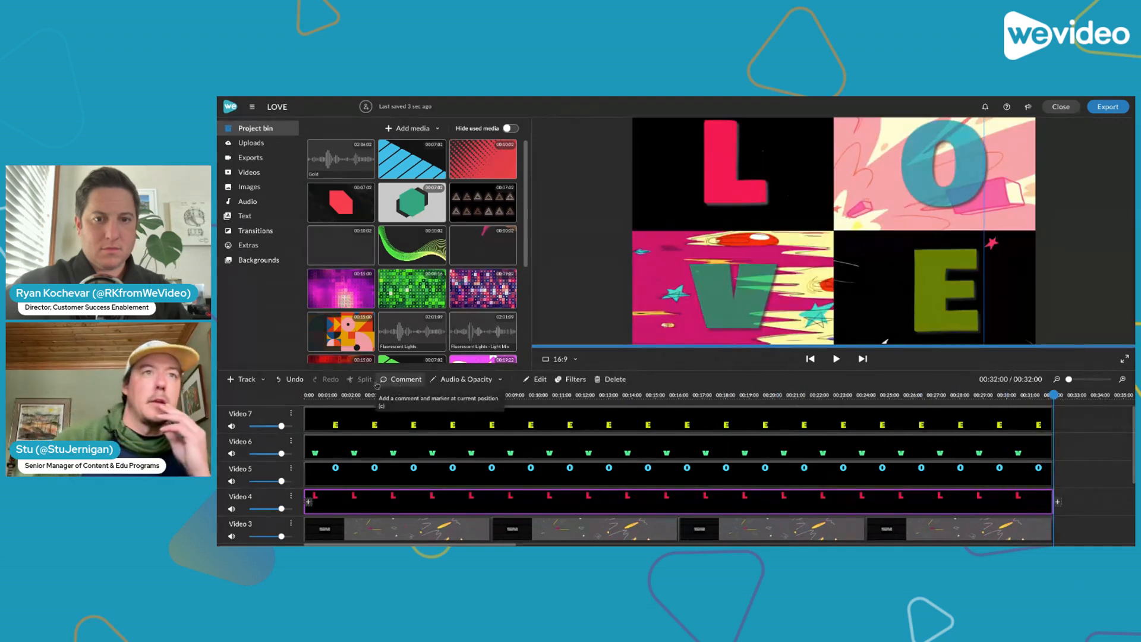
Play the LOVE animation from the beginning to about 00:03:08 to check the extended letter clips
click(289, 396)
key(space)
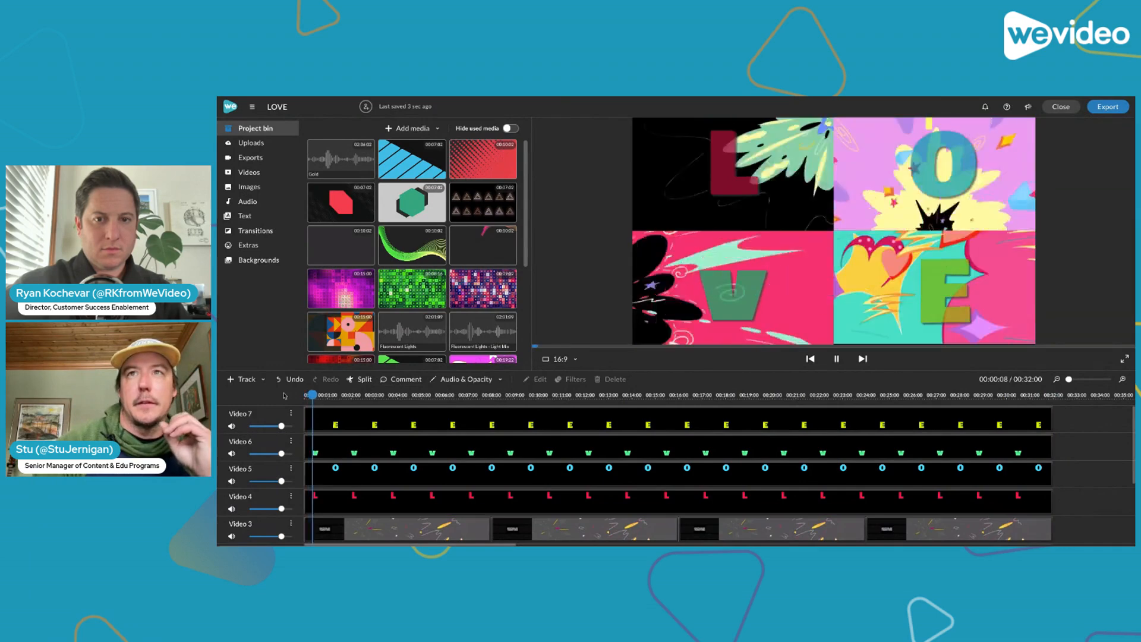
key(space)
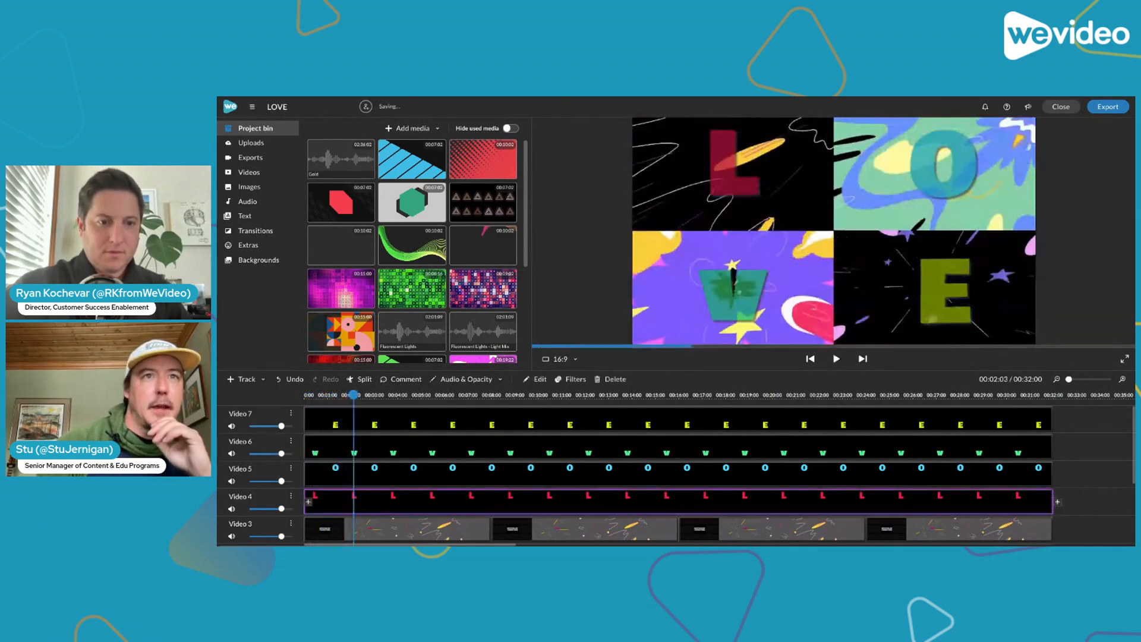
key(space)
key(space)
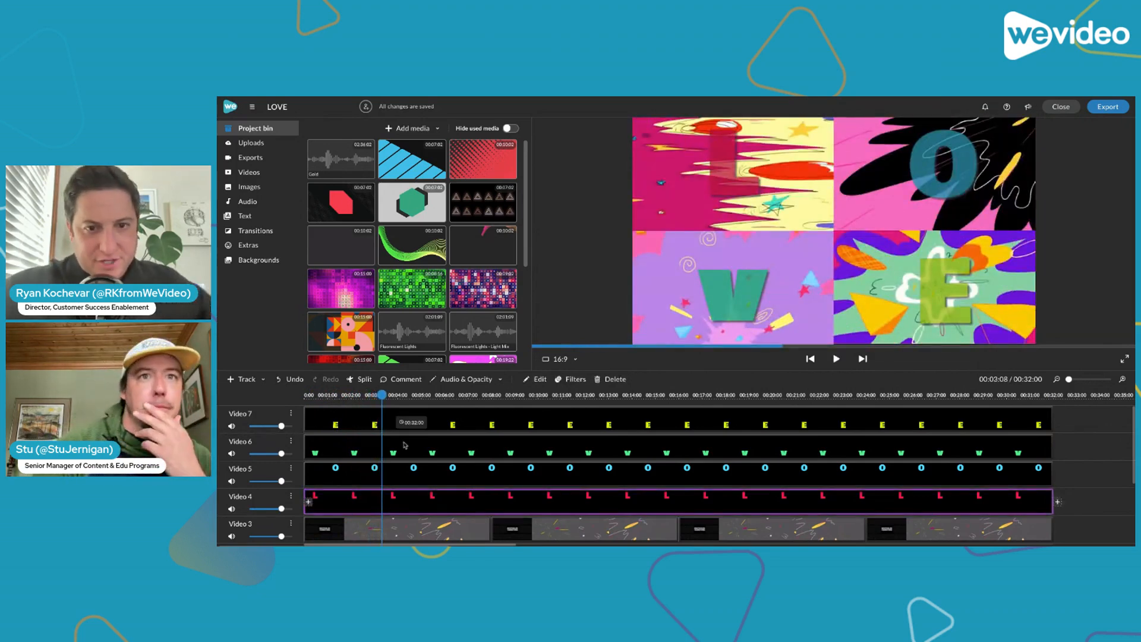
Examine how the background clips on Video 1, Text 1, Video 2 and Video 3 line up beneath the letter tracks
scroll(455, 469, down, 5)
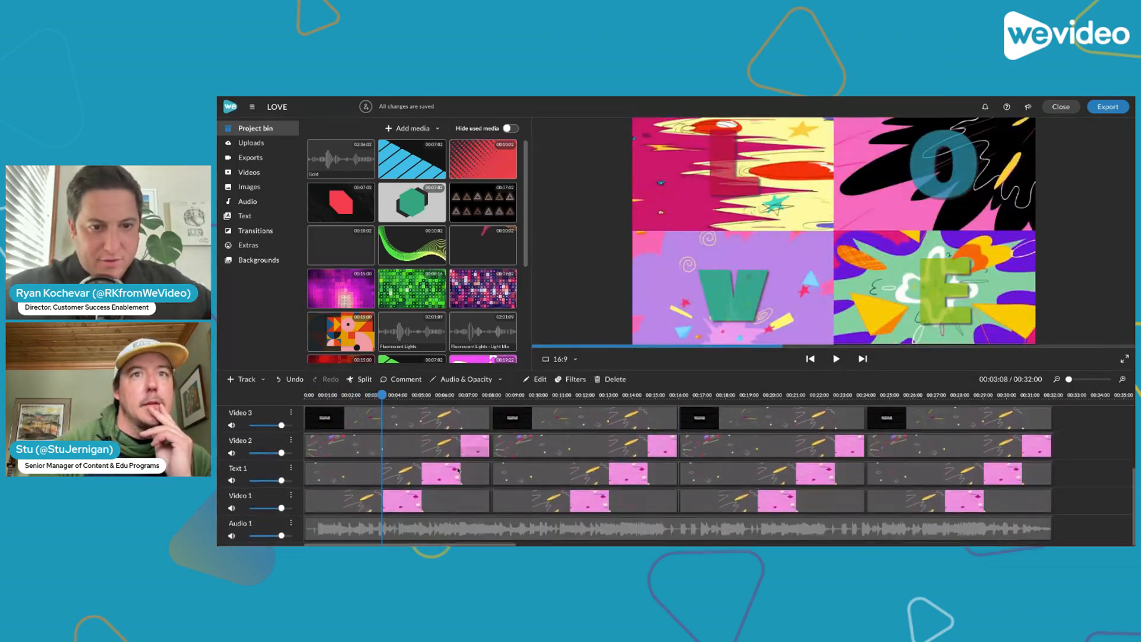
scroll(648, 506, right, 2)
scroll(648, 506, left, 2)
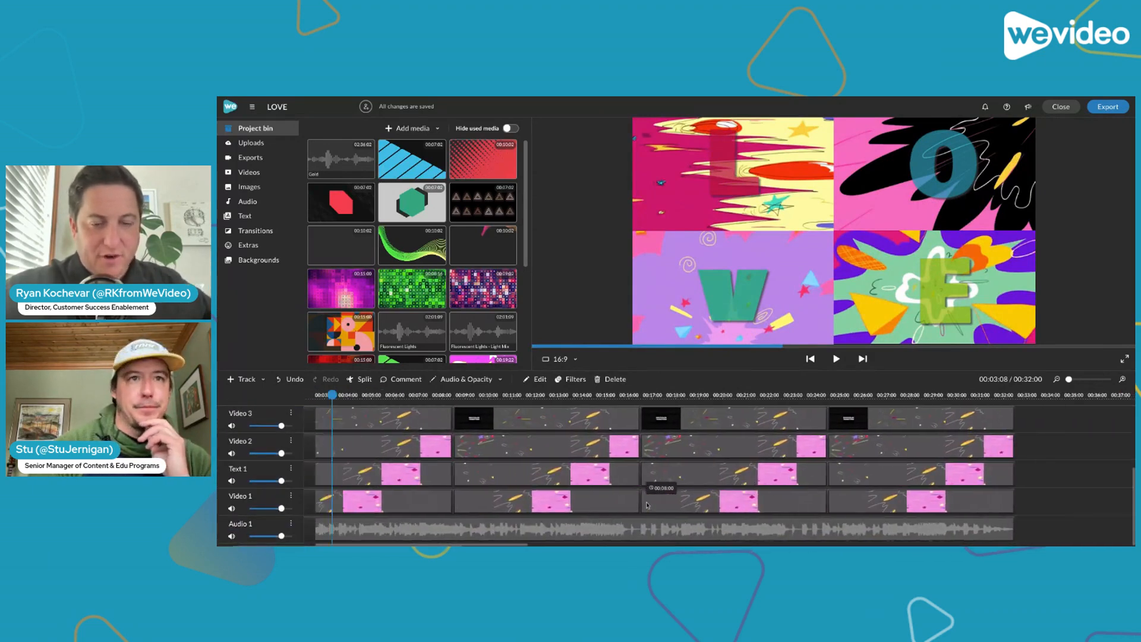
scroll(647, 506, up, 1)
scroll(648, 506, down, 1)
scroll(648, 506, up, 2)
scroll(648, 506, right, 2)
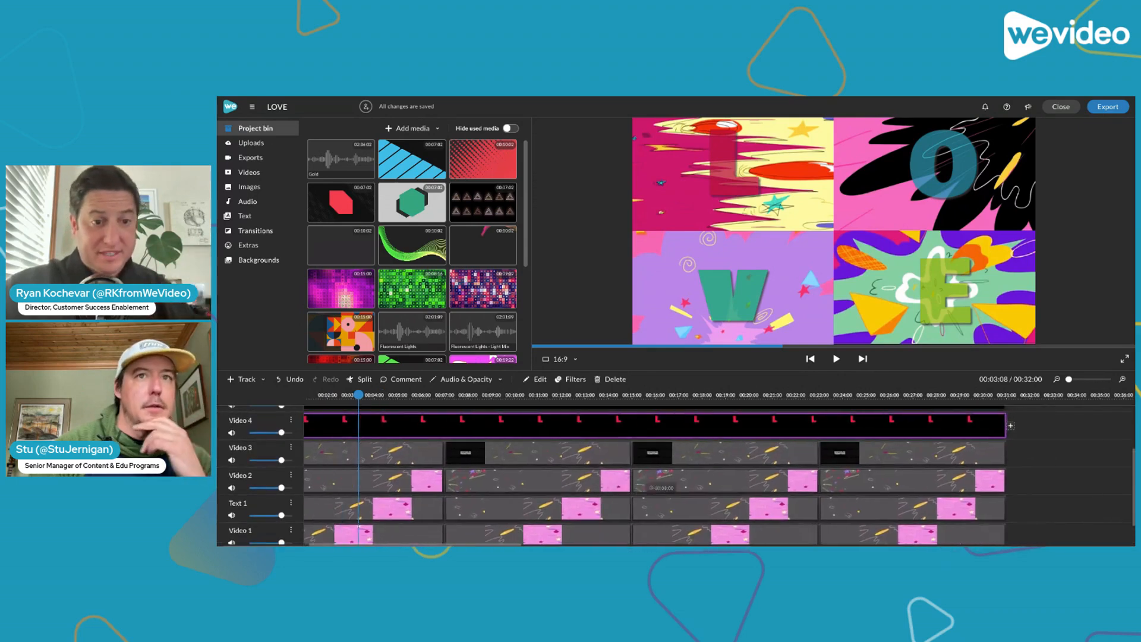
scroll(648, 506, left, 2)
scroll(776, 505, right, 4)
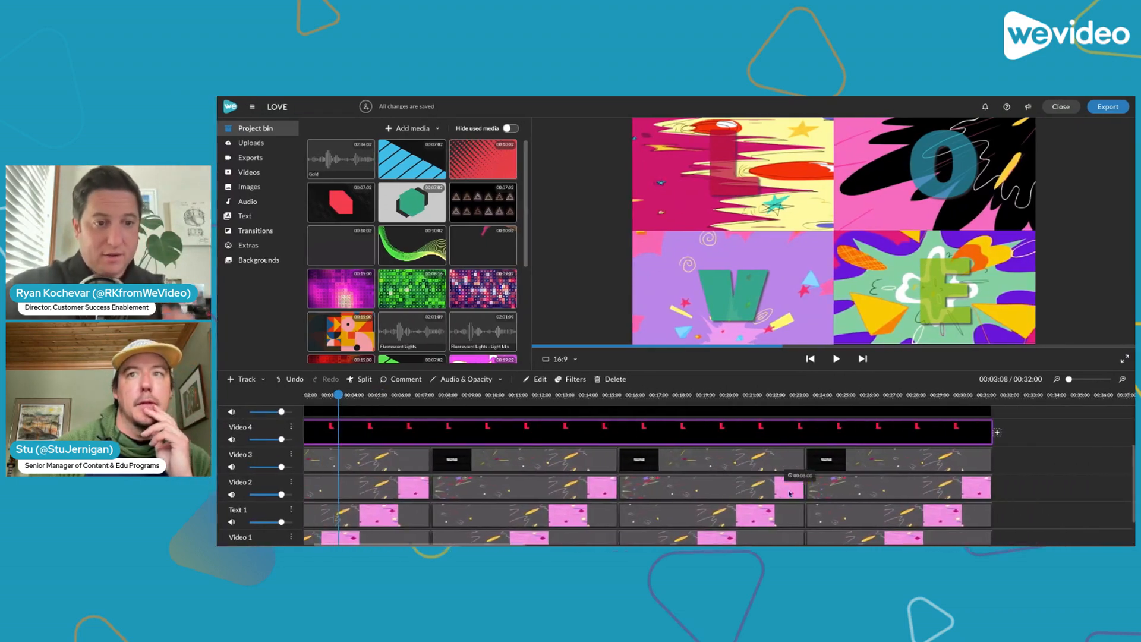
scroll(775, 505, down, 1)
scroll(776, 505, left, 4)
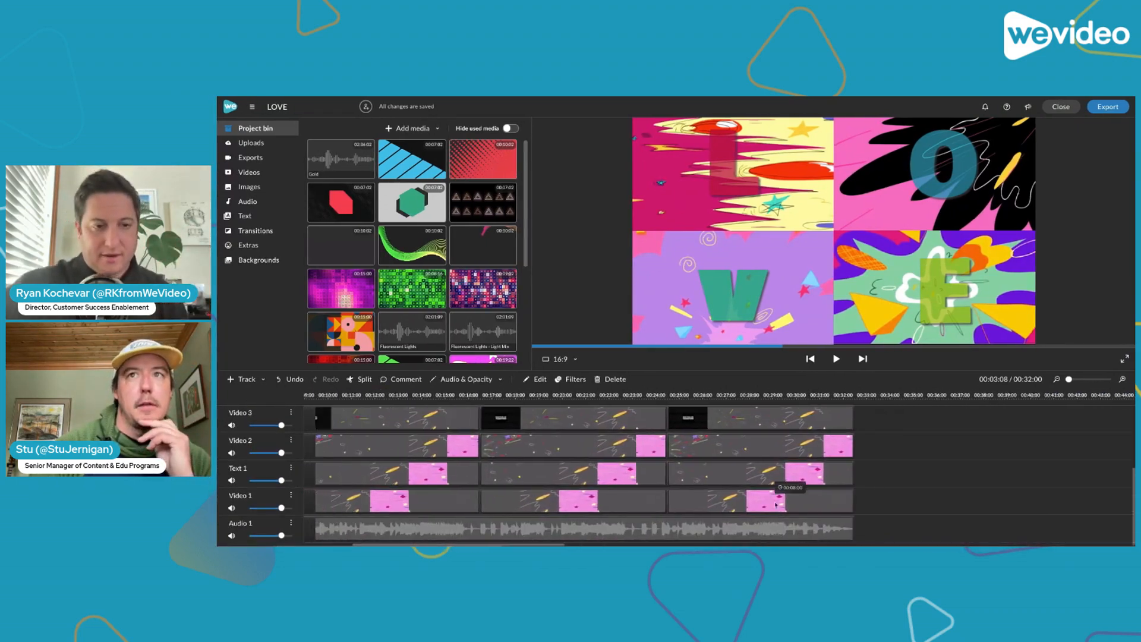
scroll(776, 505, right, 5)
scroll(740, 427, up, 3)
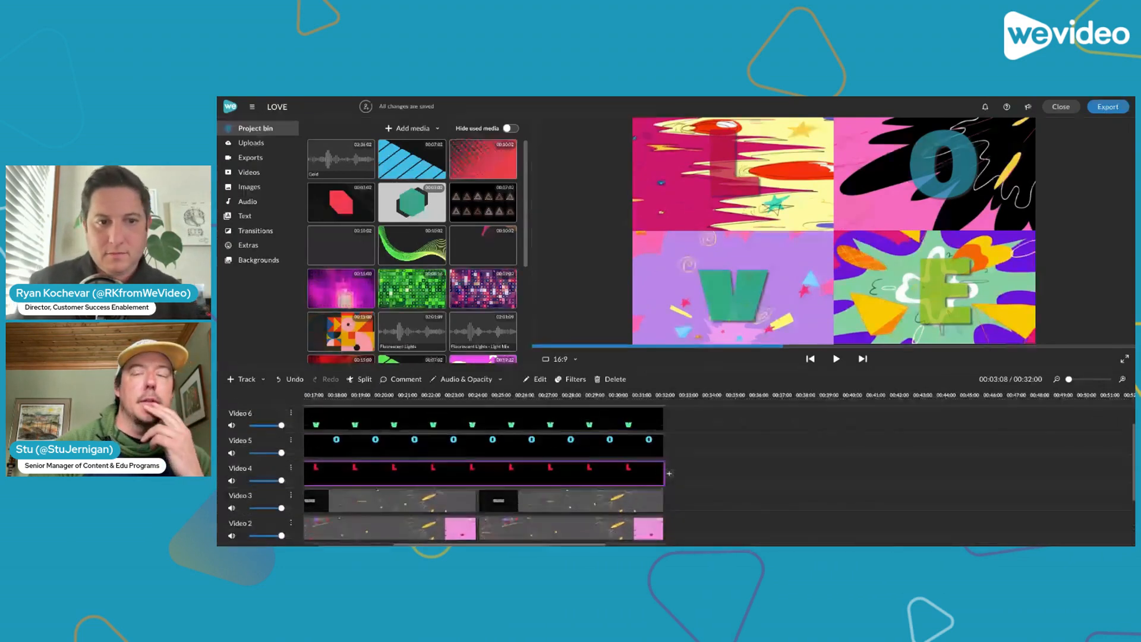
scroll(740, 427, down, 3)
scroll(740, 427, up, 4)
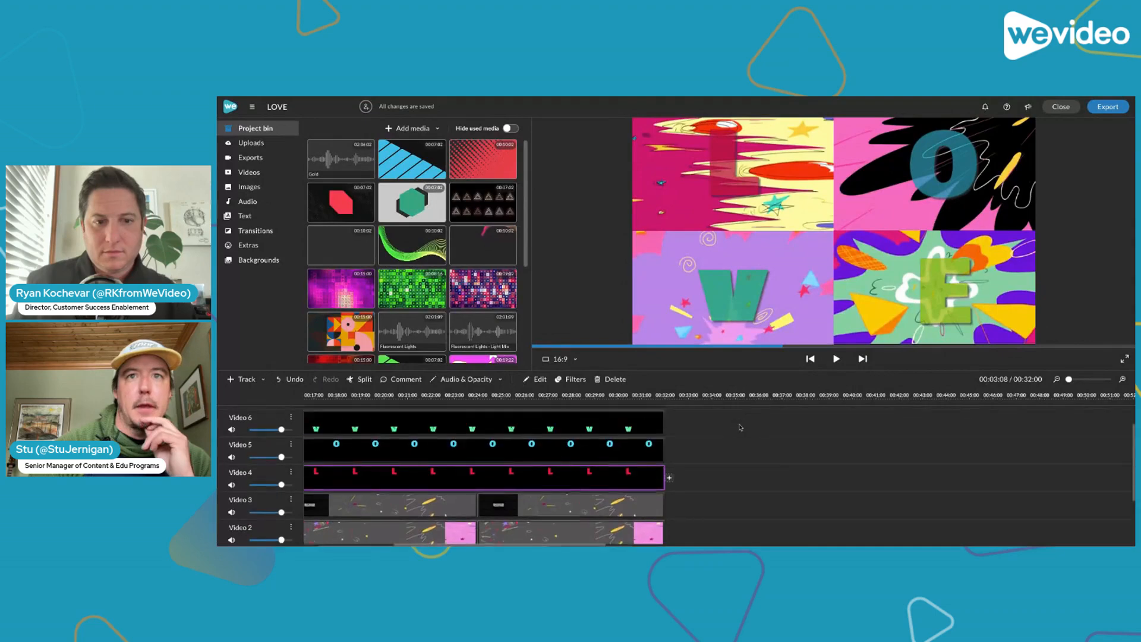
Undo the letter clip extensions and the deletion on Video 4 through Video 7
key(ctrl+z)
scroll(648, 440, left, 6)
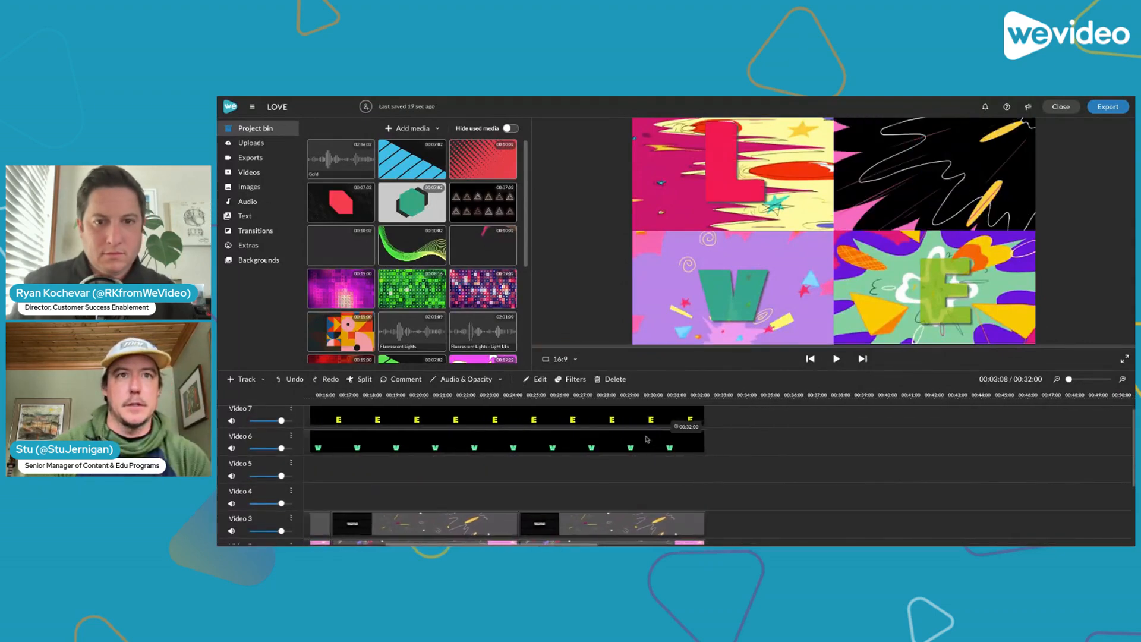
key(ctrl+z)
key(ctrl+z)
key(ctrl+z)
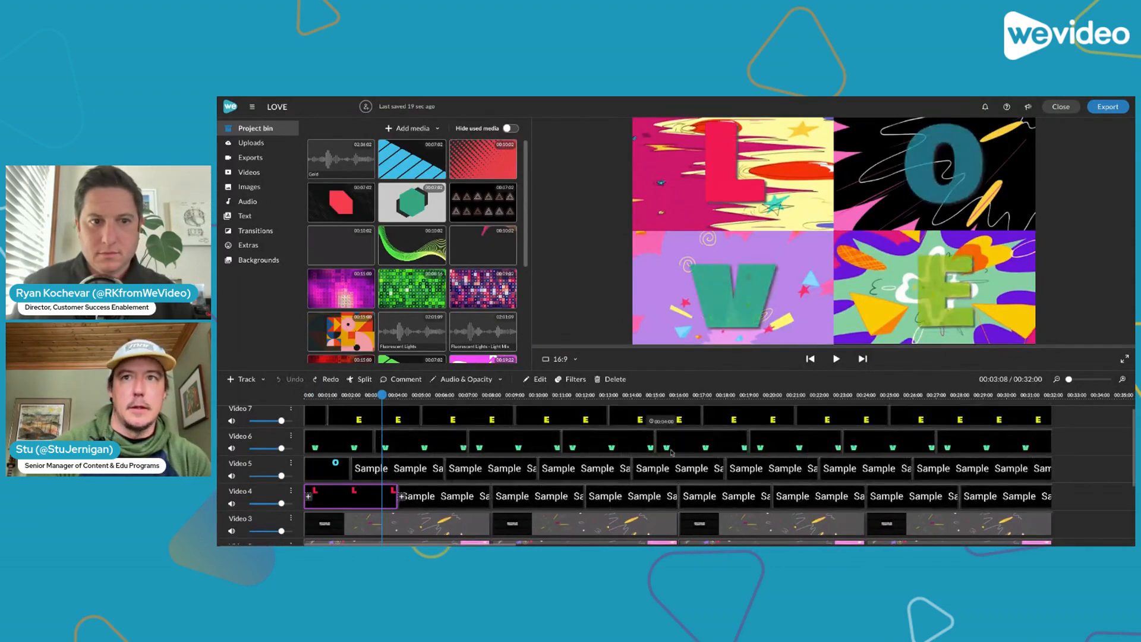
Look over the staggered letter clips and the background and audio tracks near the end of the LOVE timeline
scroll(953, 464, right, 4)
click(859, 463)
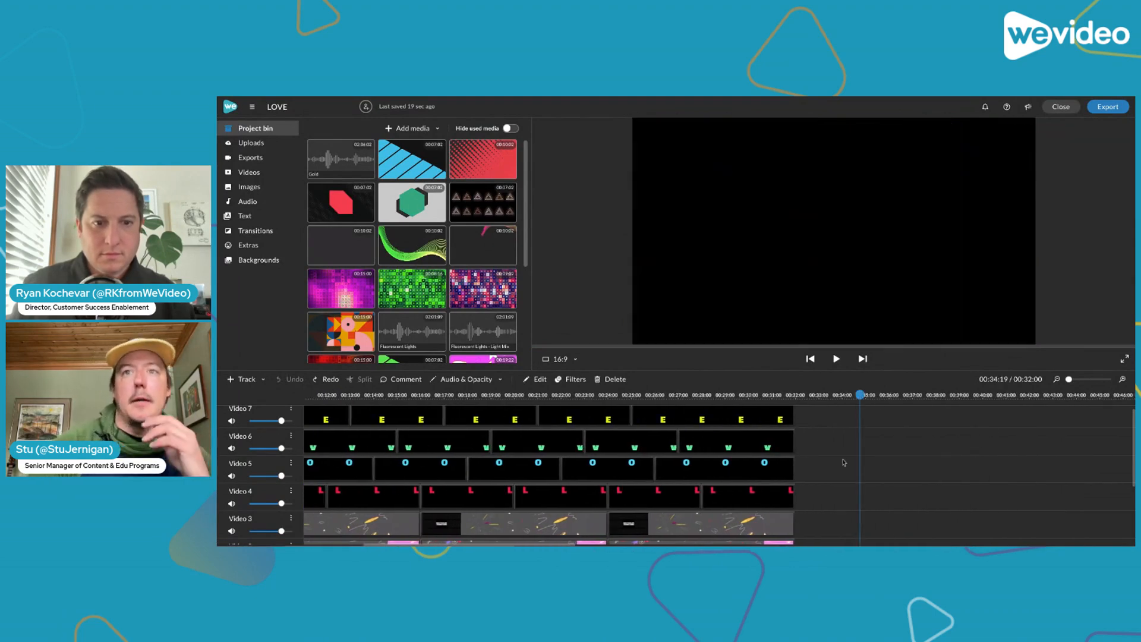
scroll(844, 464, right, 3)
scroll(843, 464, down, 4)
scroll(843, 463, left, 2)
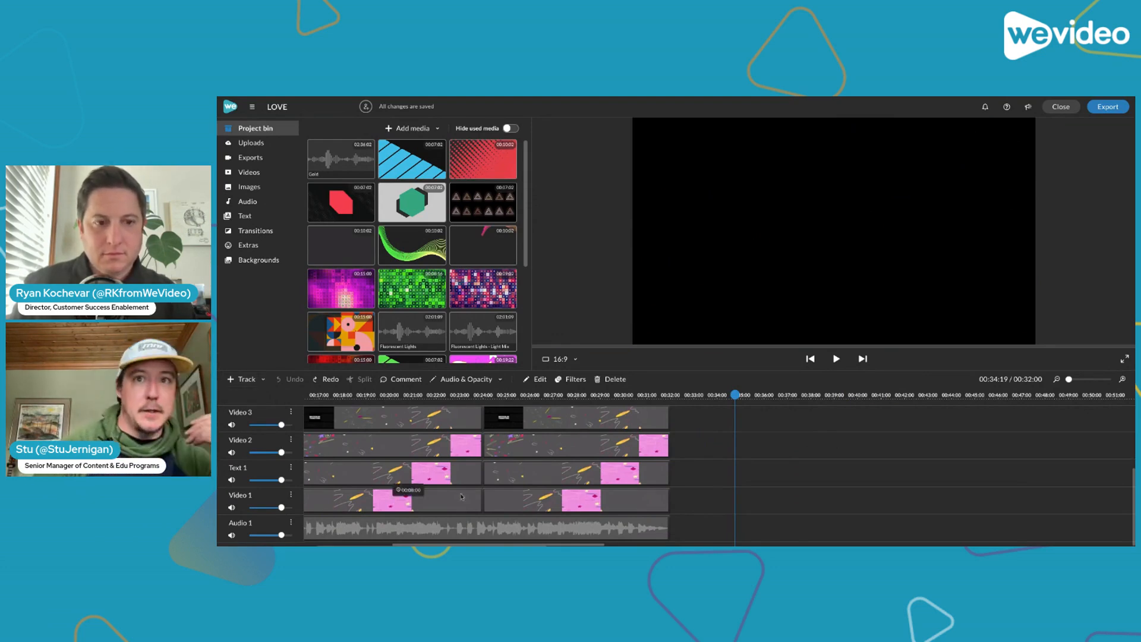
Look over the letter and background tracks and preview the LOVE animation at about 00:28:06
scroll(461, 496, up, 3)
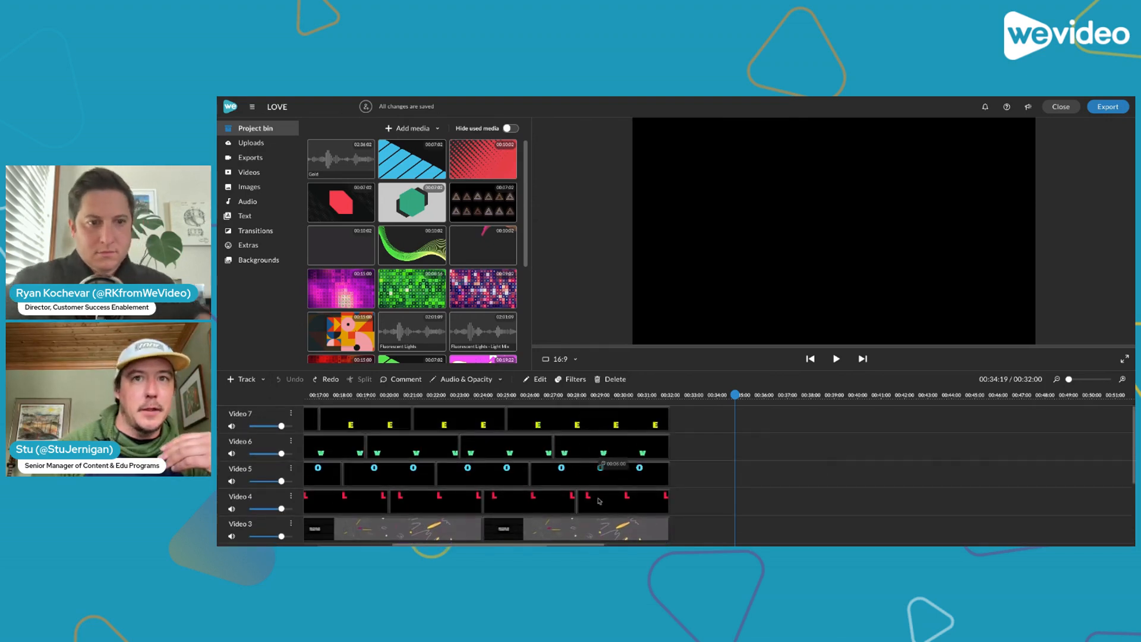
scroll(599, 501, down, 3)
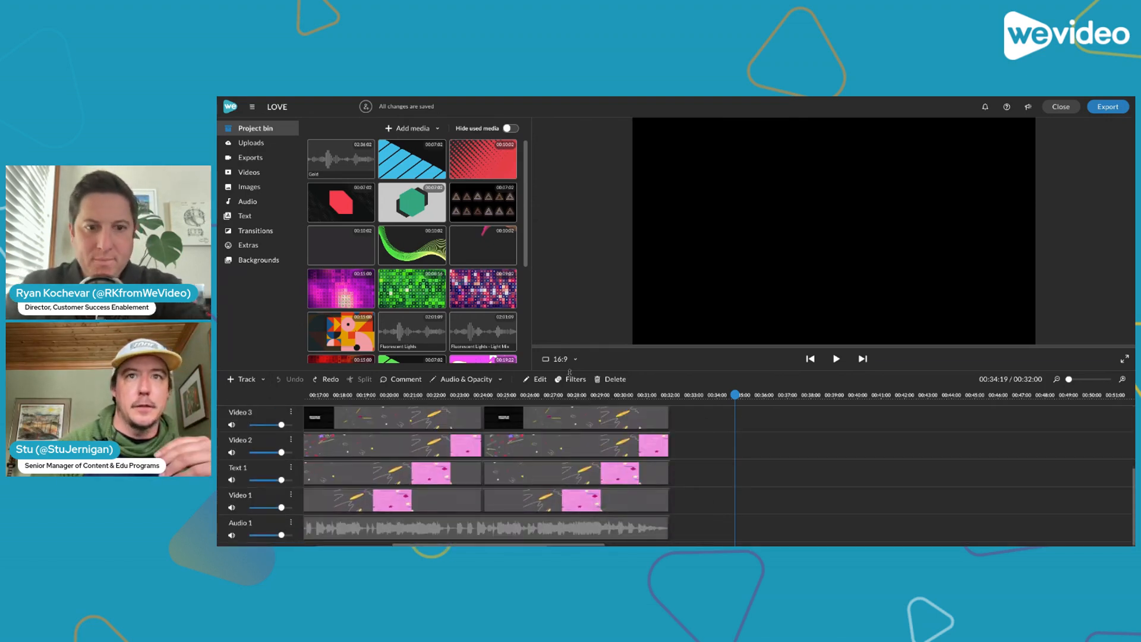
click(582, 395)
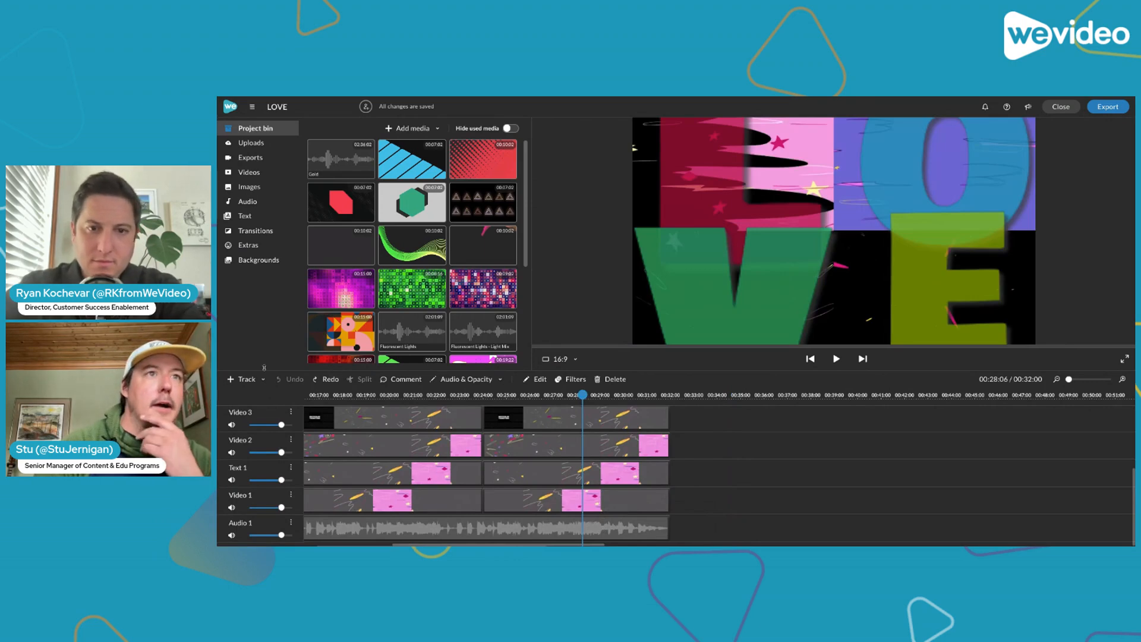
click(263, 381)
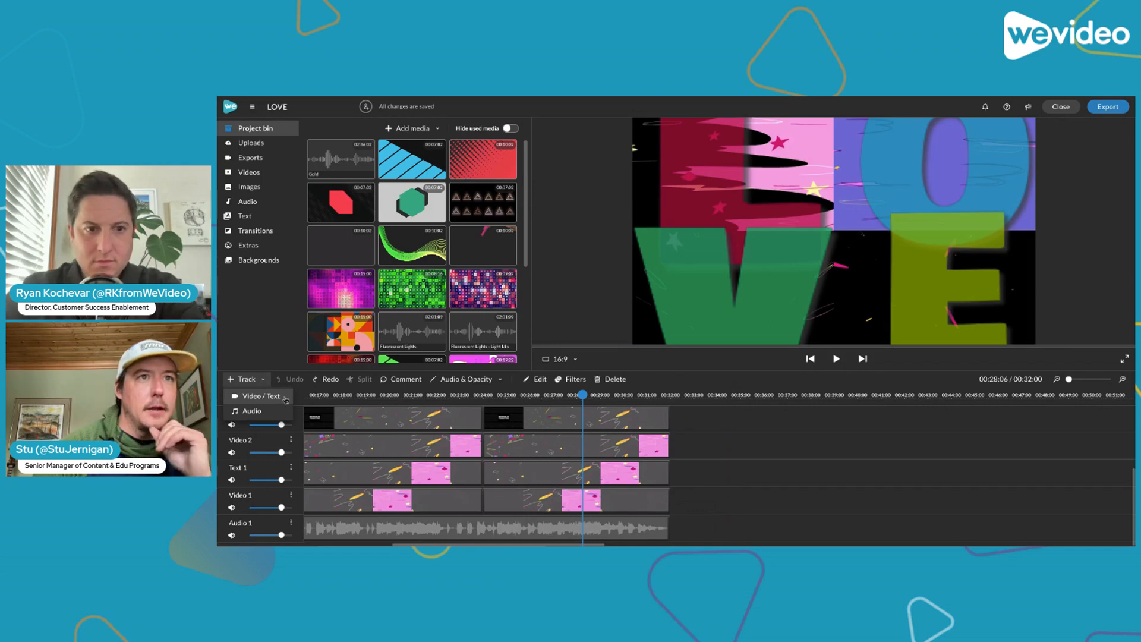
click(262, 396)
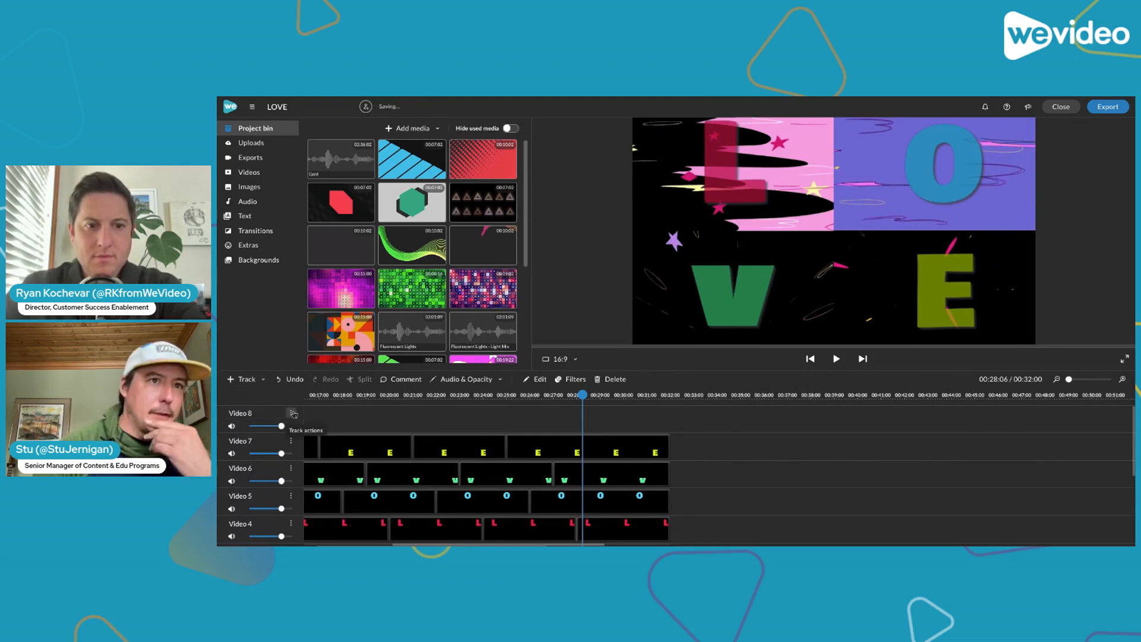
click(292, 413)
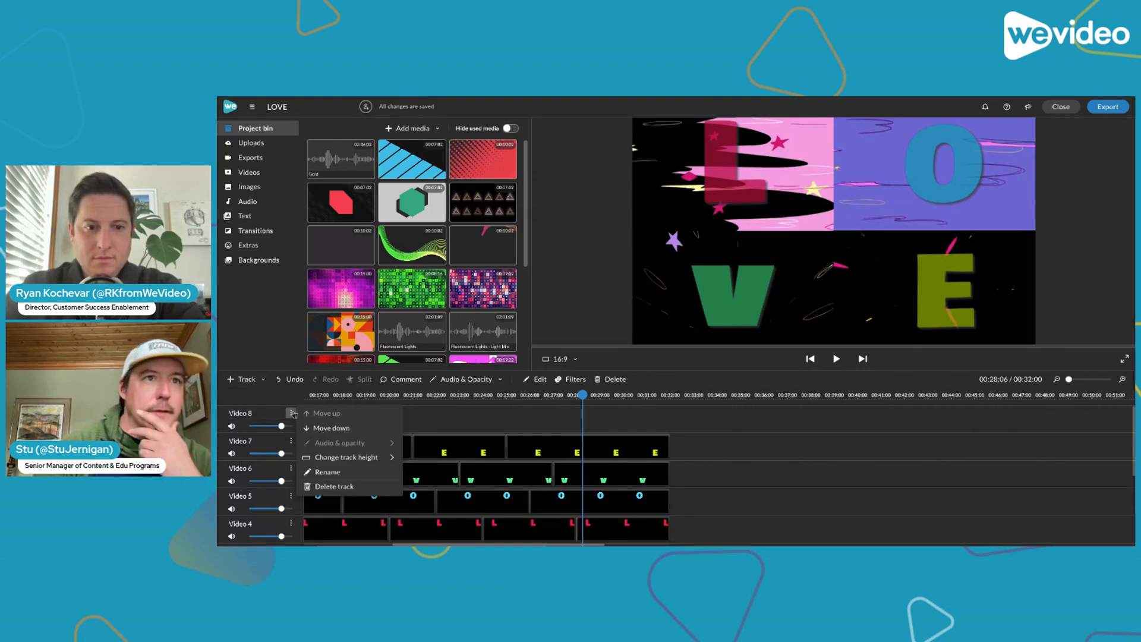
click(319, 488)
scroll(680, 485, down, 4)
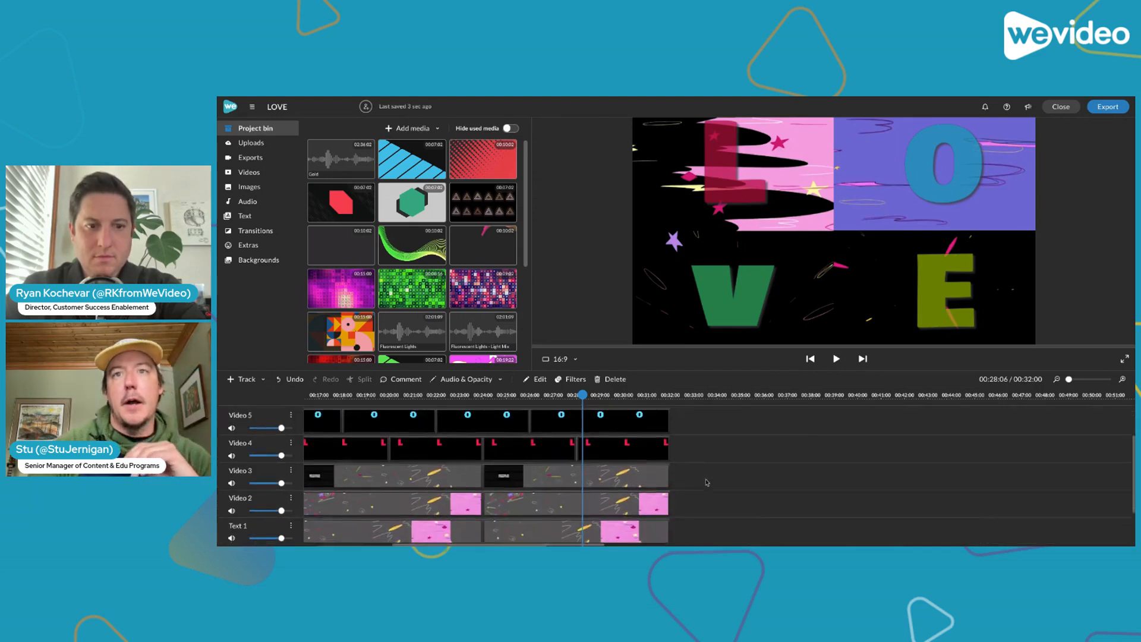
Search the stock videos for "transition pack" and look through the clips
click(261, 172)
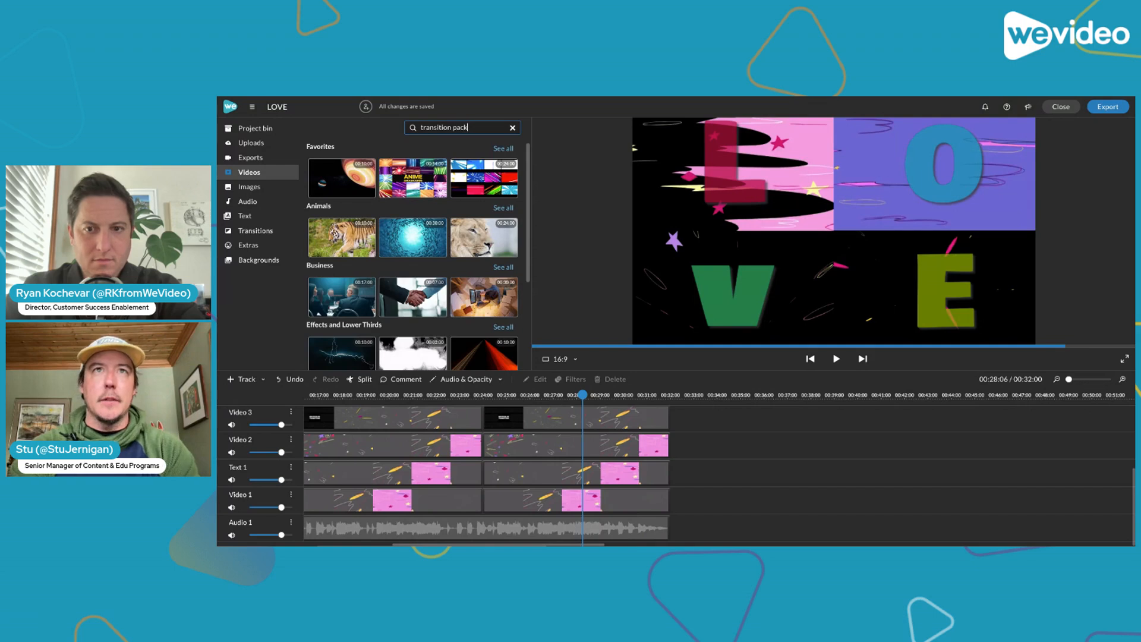
key(Return)
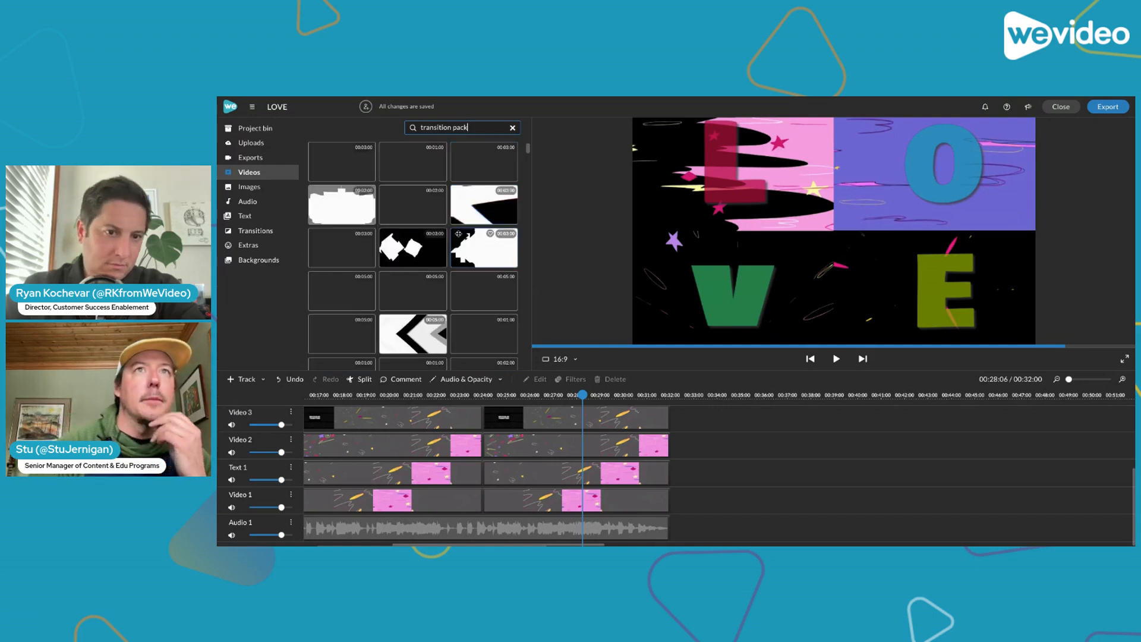
scroll(433, 267, down, 5)
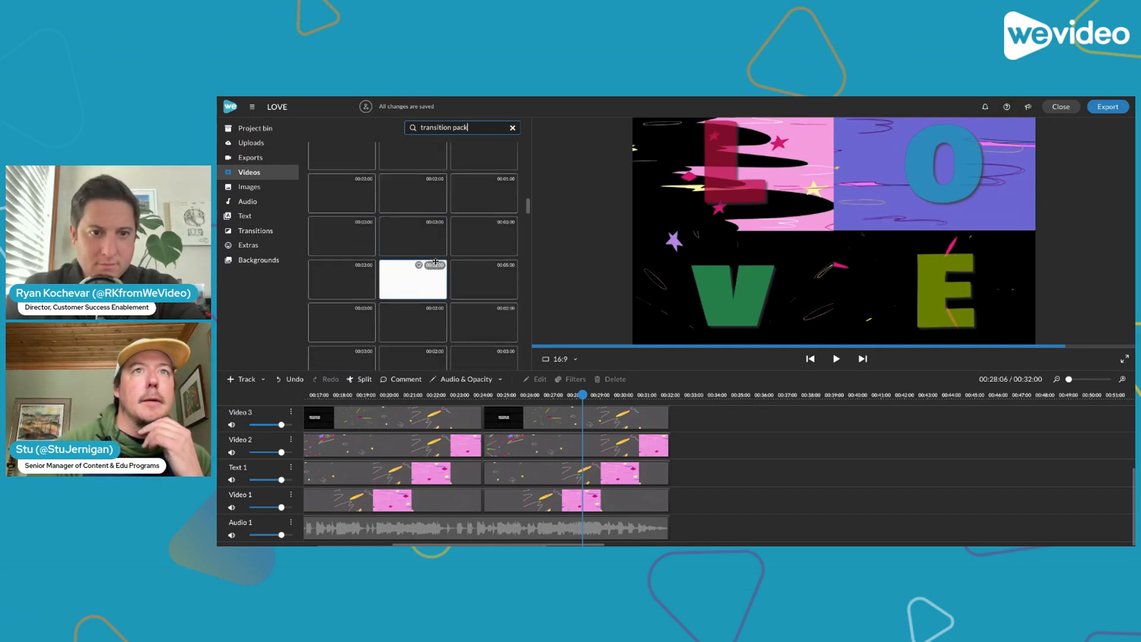
scroll(436, 261, down, 5)
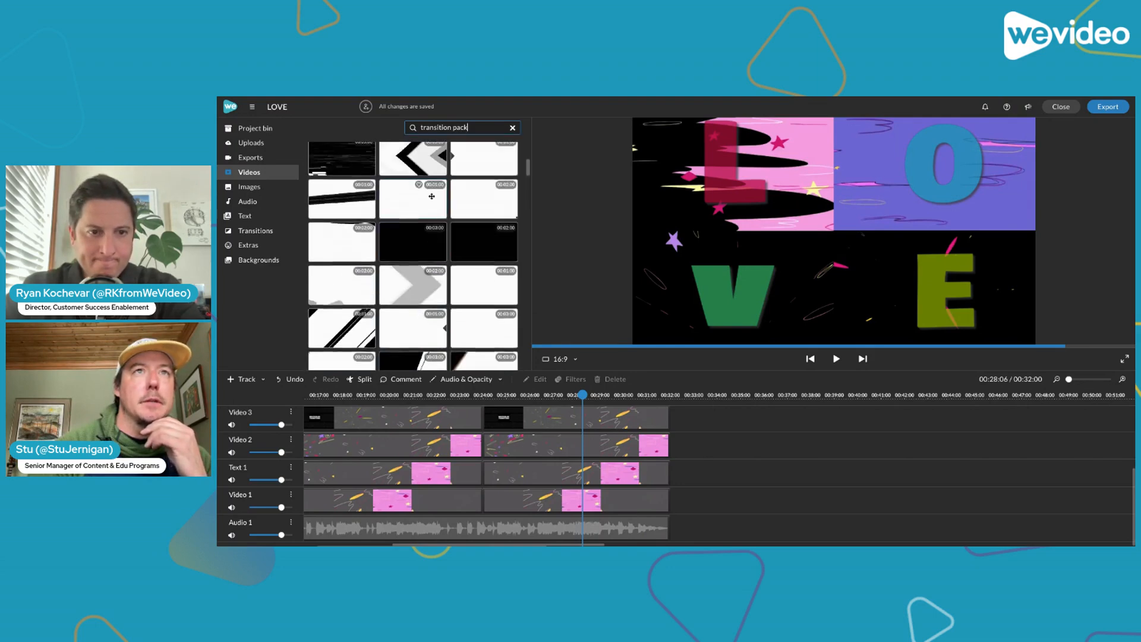
Look through the media in the project bin and preview the animated clips to find a background video
click(282, 135)
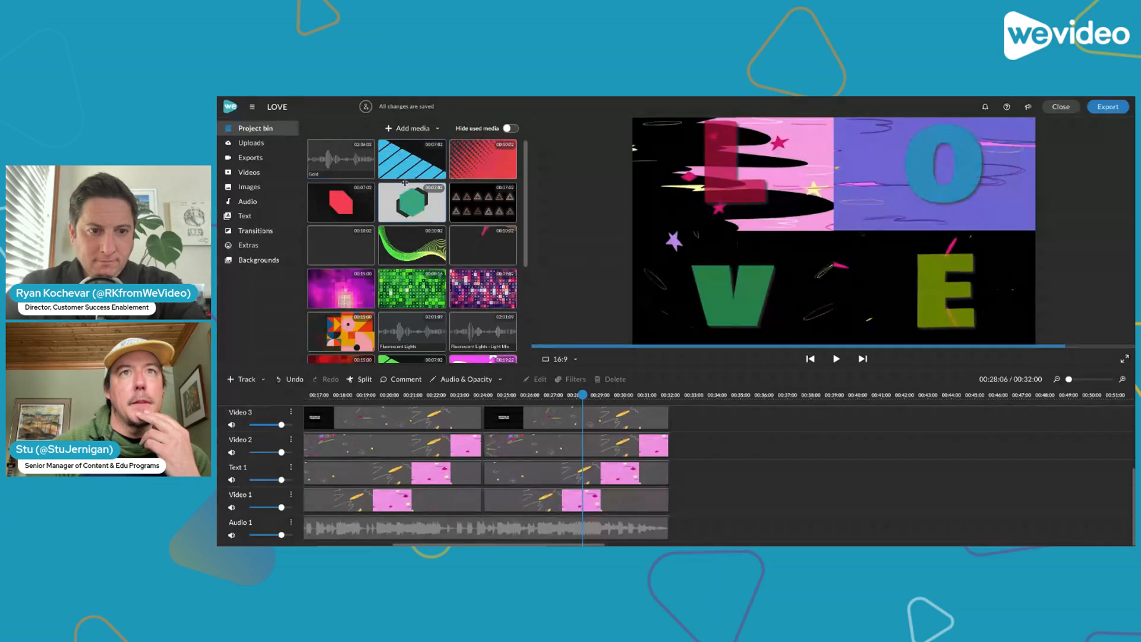
scroll(416, 226, down, 3)
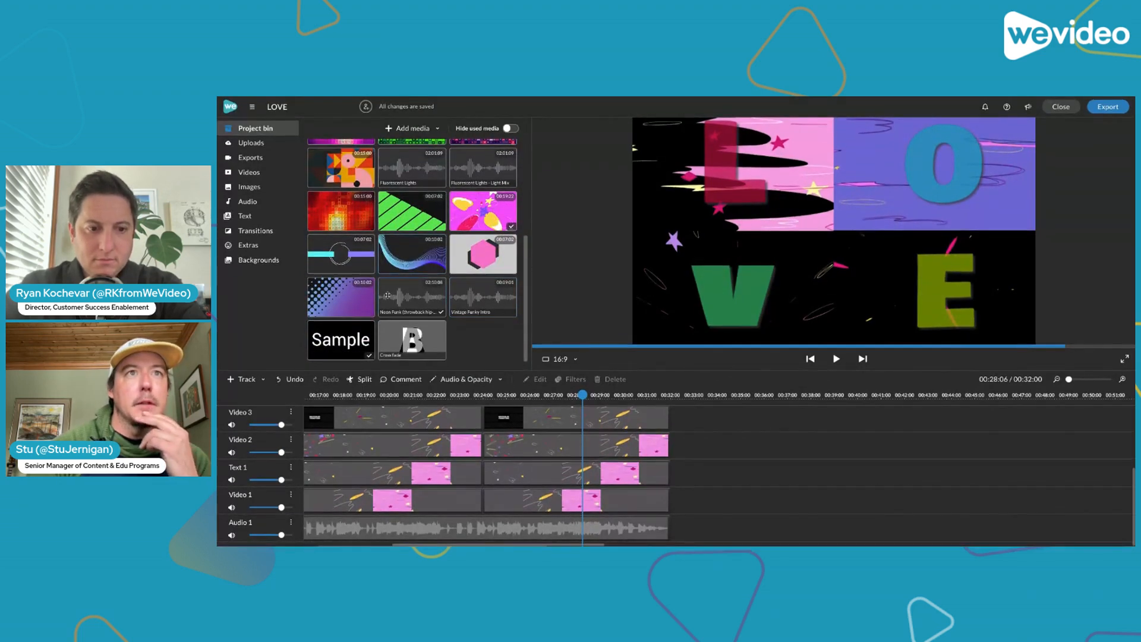
scroll(387, 295, up, 3)
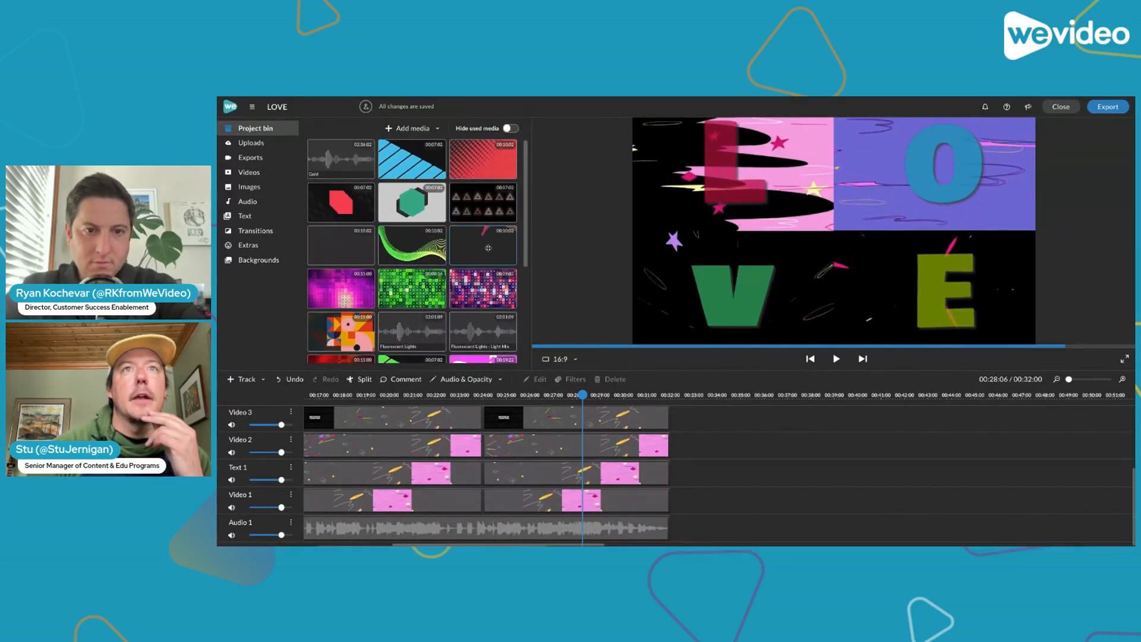
key(space)
scroll(497, 276, down, 3)
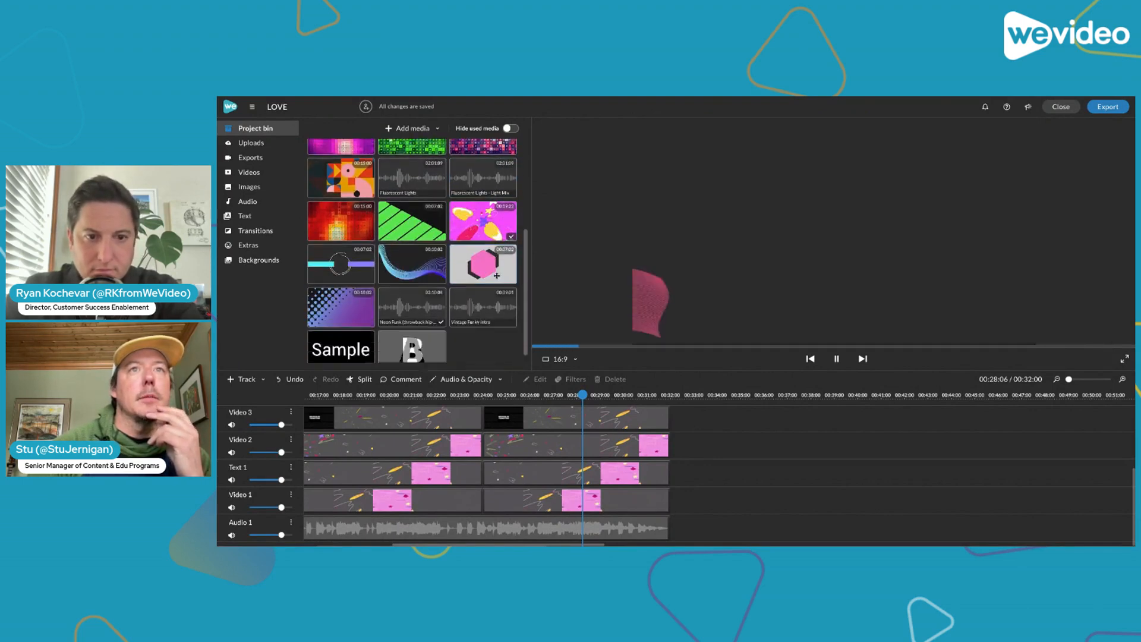
scroll(497, 276, up, 2)
scroll(497, 277, up, 1)
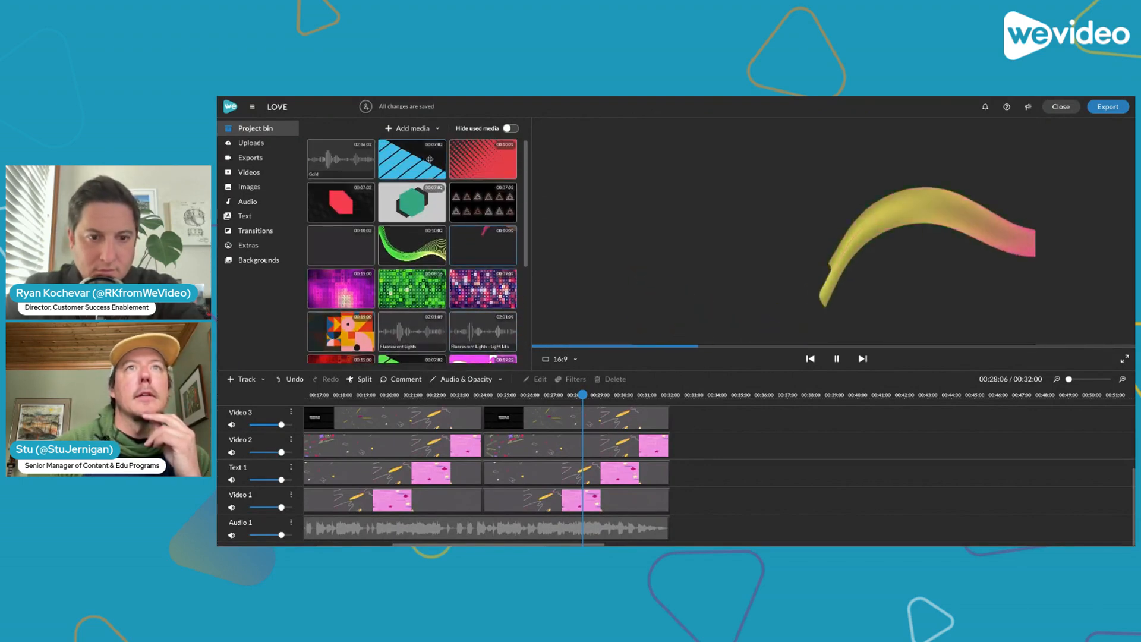
scroll(483, 233, down, 3)
scroll(410, 208, up, 2)
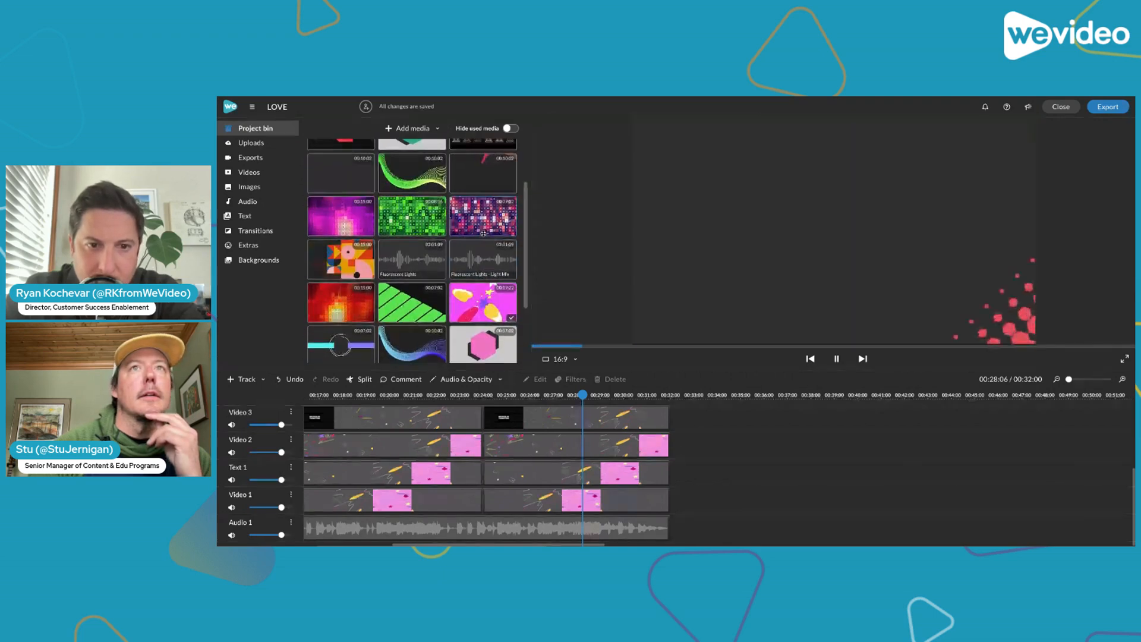
scroll(337, 178, down, 3)
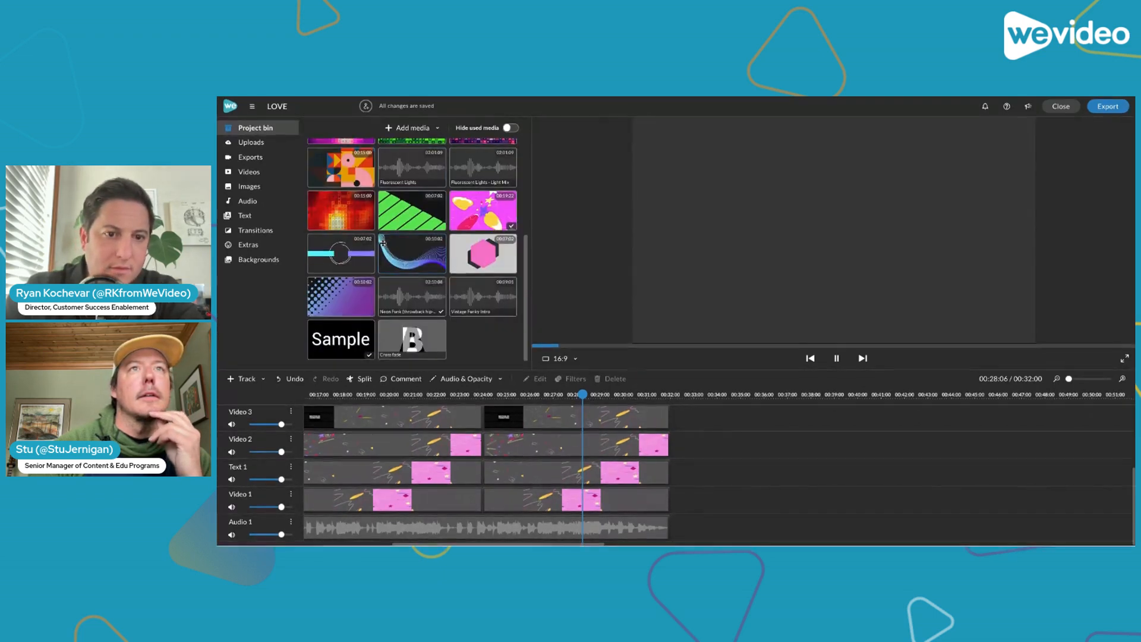
scroll(361, 201, up, 3)
scroll(361, 201, down, 3)
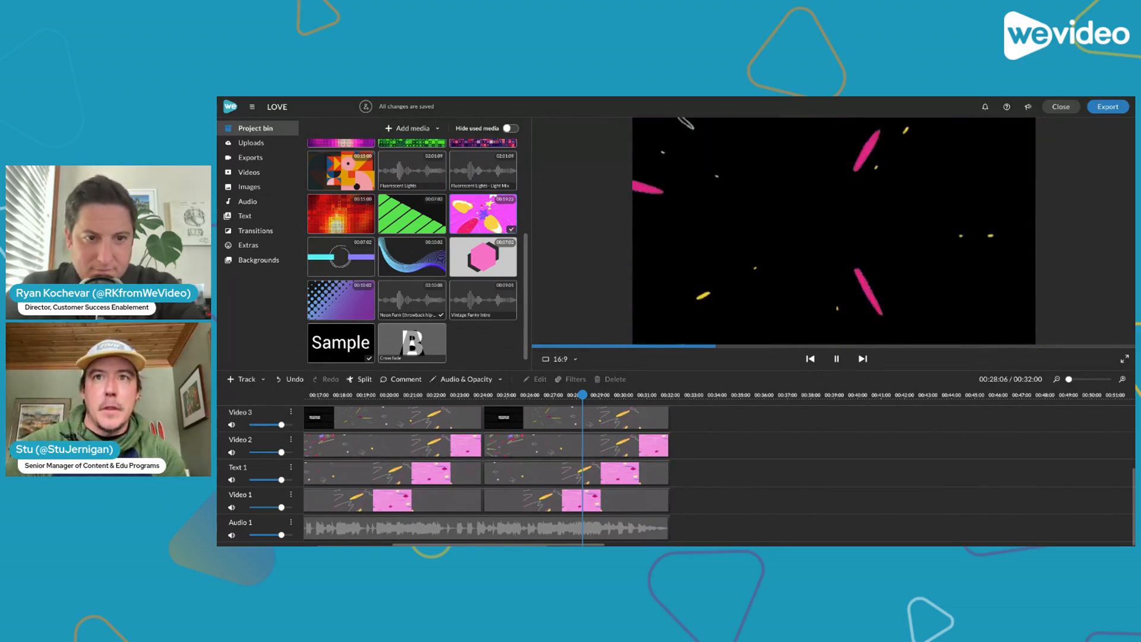
Place the multicolor transitions video on Video 1 at 00:33:00, after the existing clips, and play part of it
drag(483, 214, 674, 519)
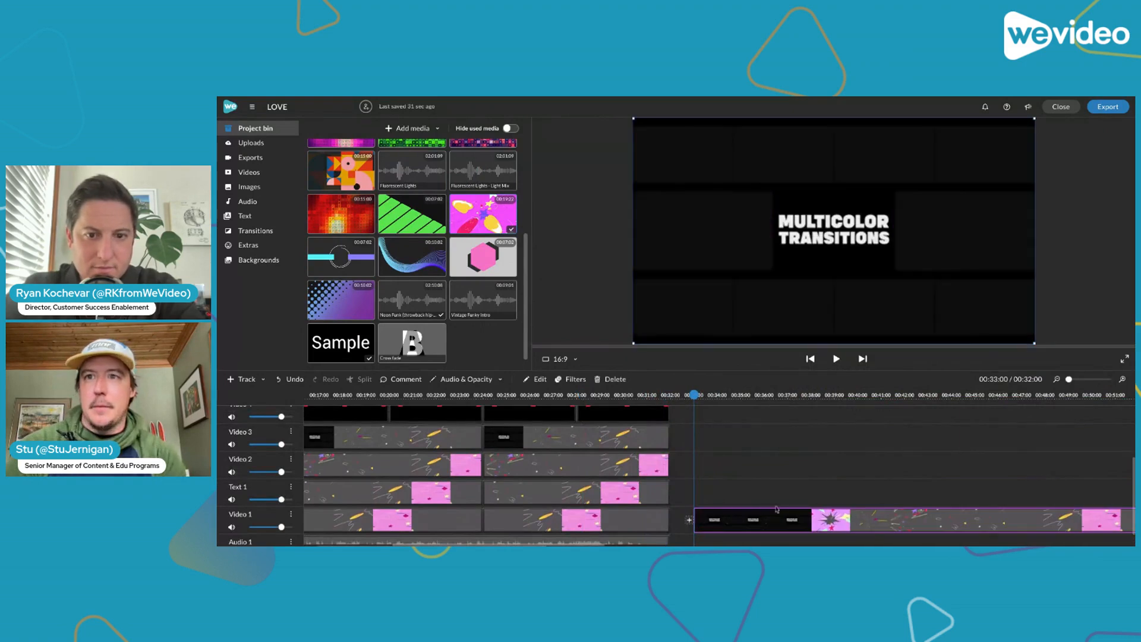
scroll(785, 507, down, 1)
key(space)
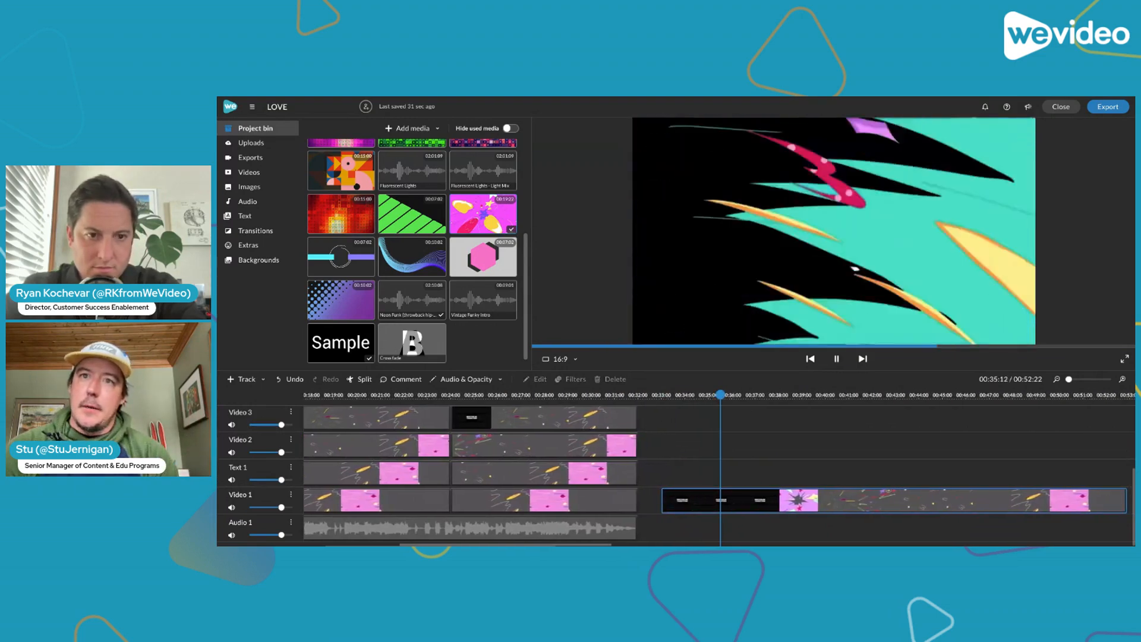
key(space)
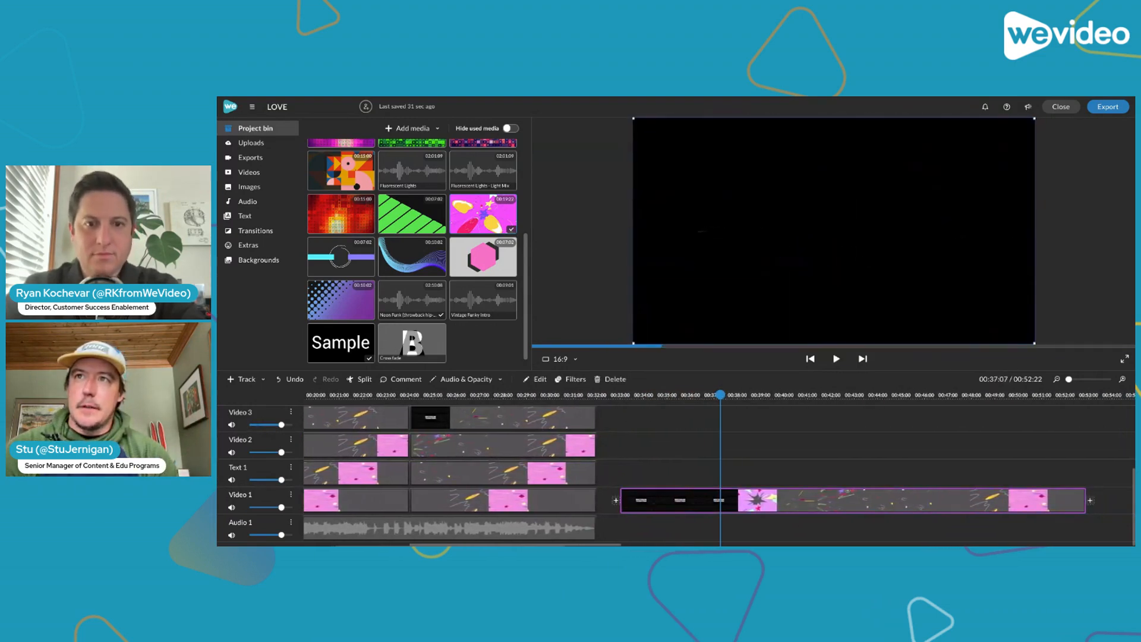
Split the multicolor transitions clip at 00:34:21 and delete its opening title section
drag(720, 395, 664, 409)
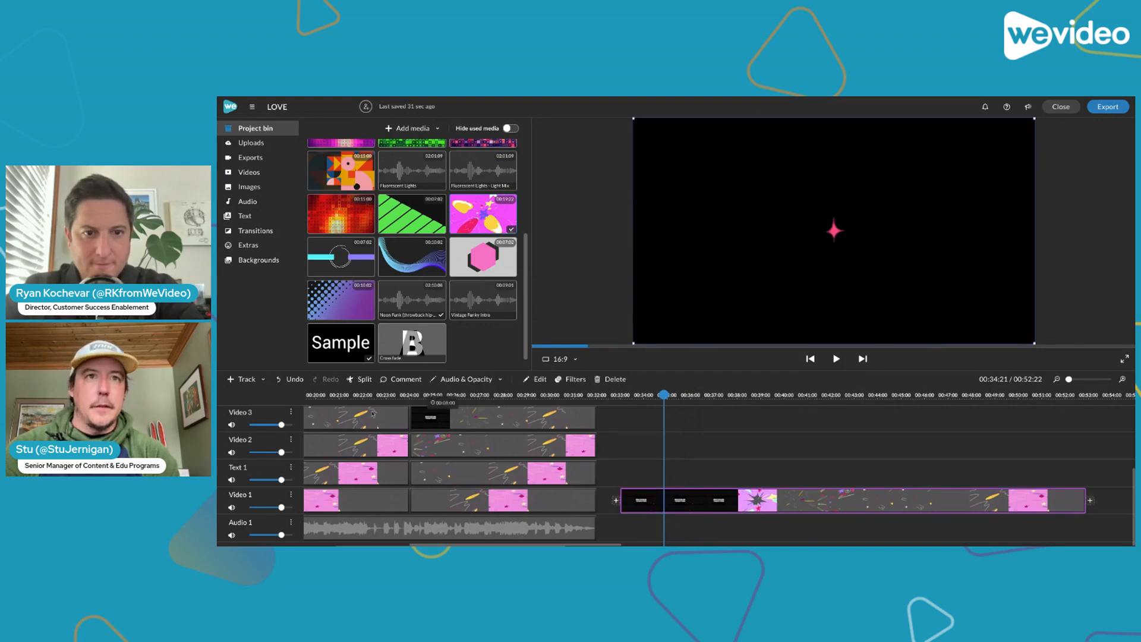
click(362, 380)
click(636, 502)
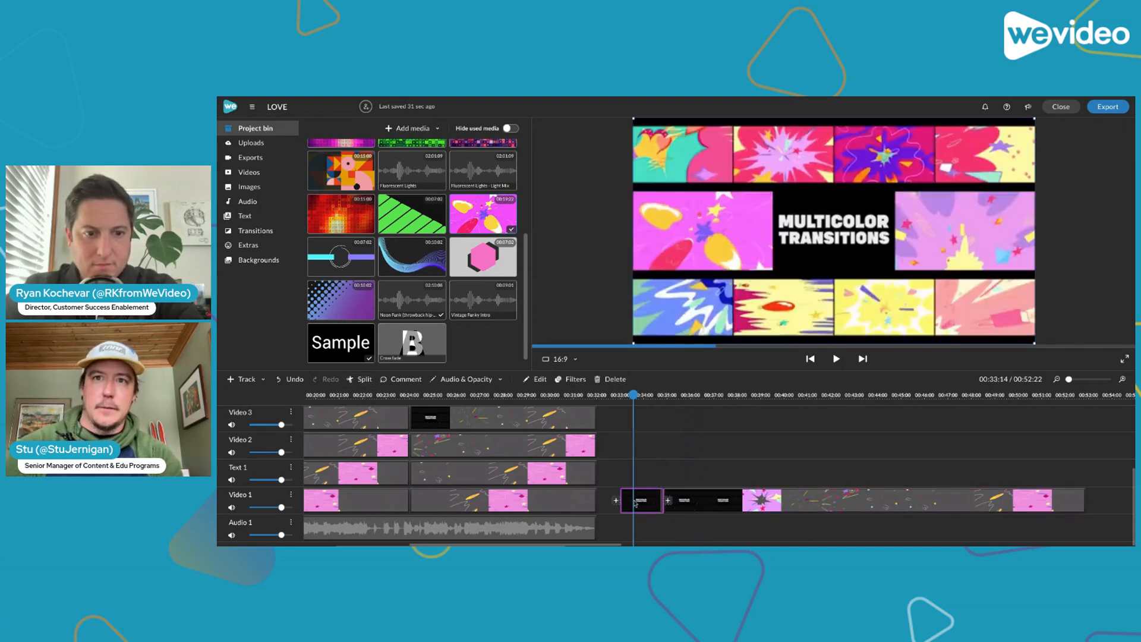
key(Delete)
Scrub the start of the remaining transitions clip and move it up against the last existing clip on Video 1
drag(635, 394, 668, 395)
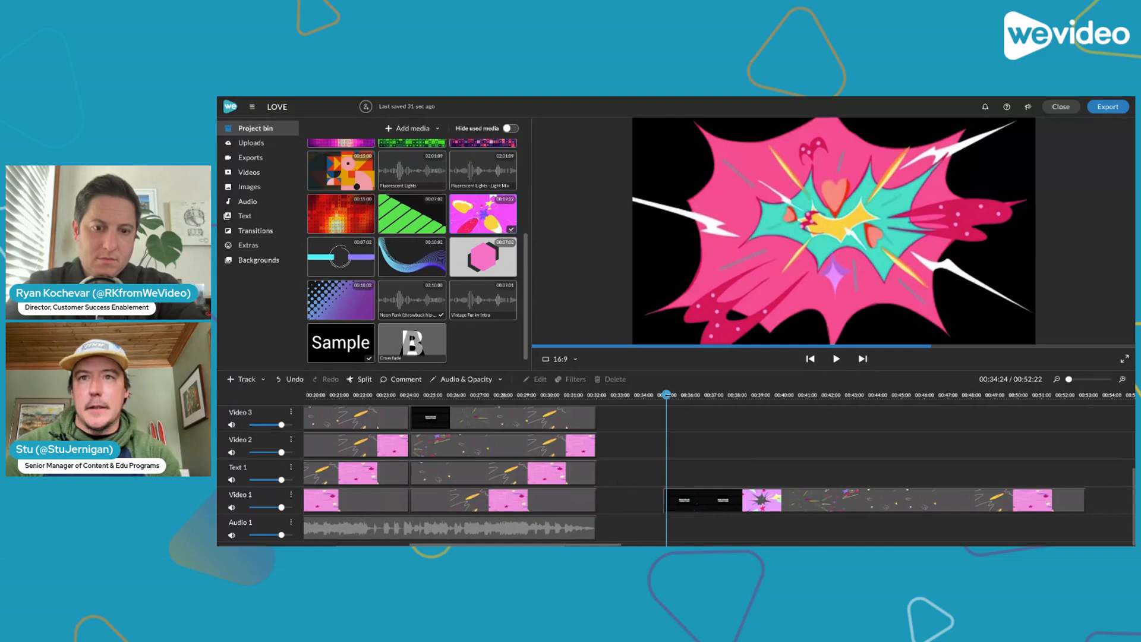
drag(668, 395, 717, 394)
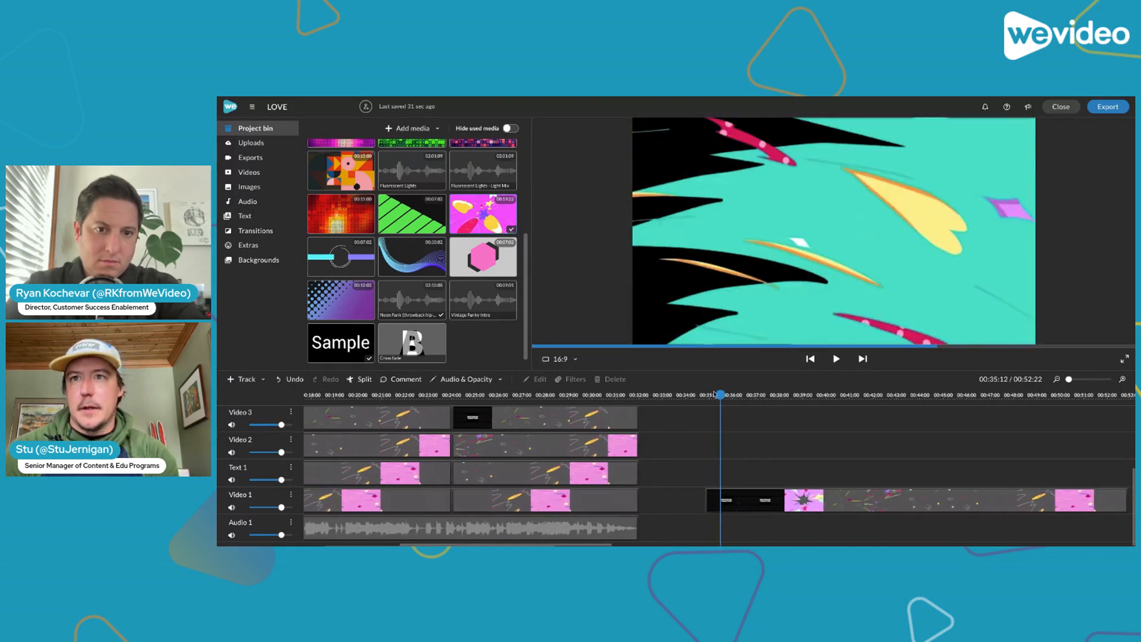
drag(735, 503, 669, 503)
Split the transitions clip at 00:40:00 and delete the part after the split
drag(640, 394, 728, 394)
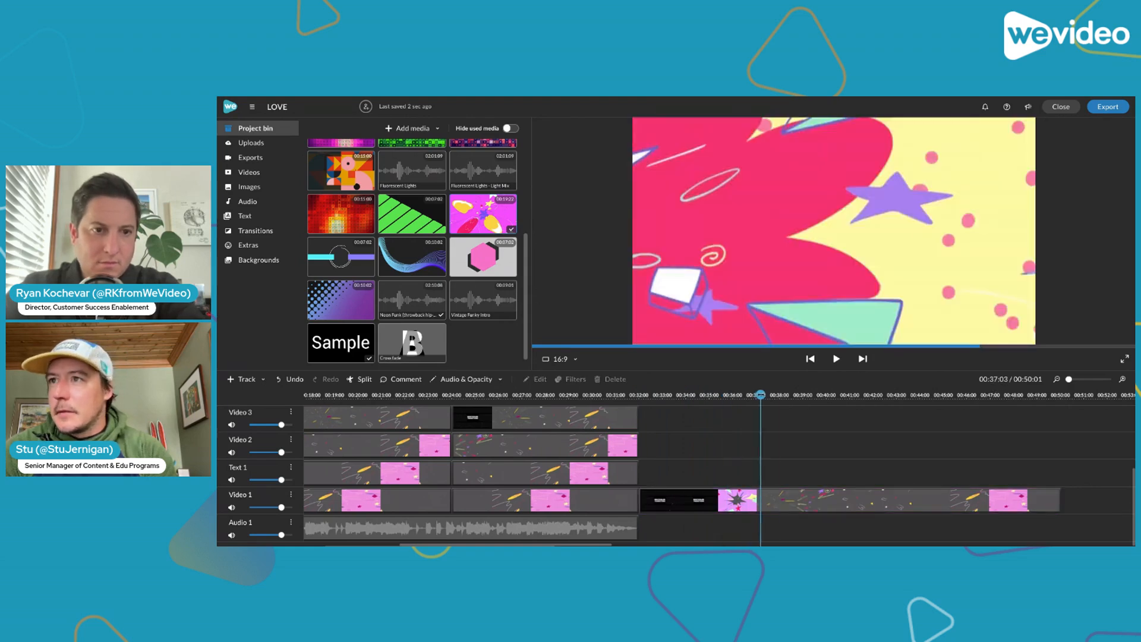
mouse_move(825, 396)
mouse_down()
mouse_move(836, 396)
mouse_move(827, 402)
mouse_up()
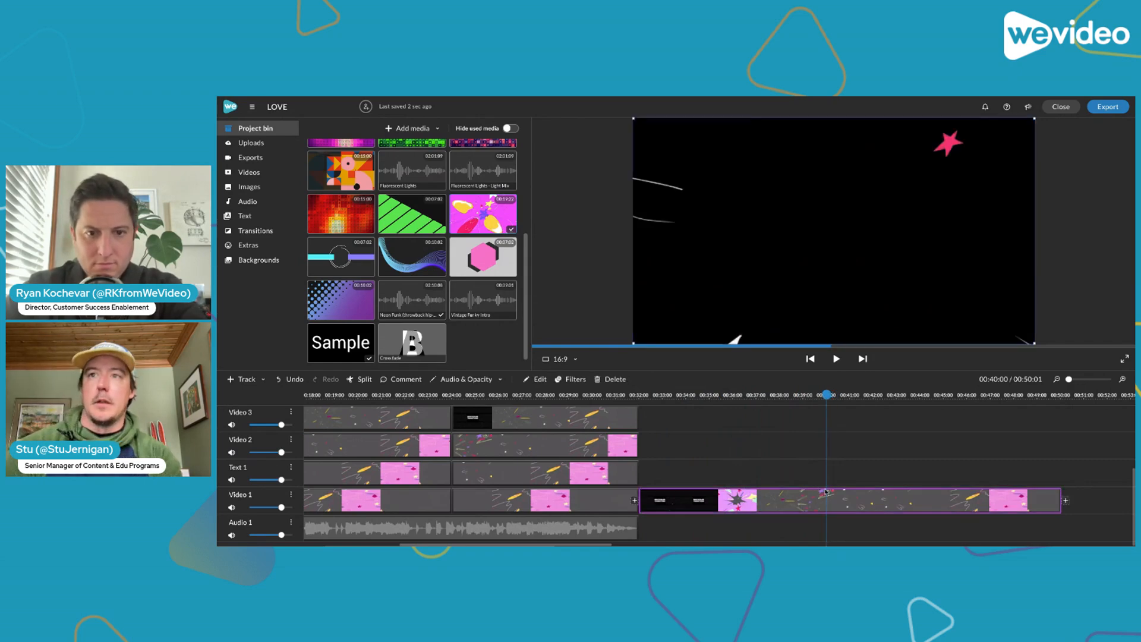
key(s)
key(Delete)
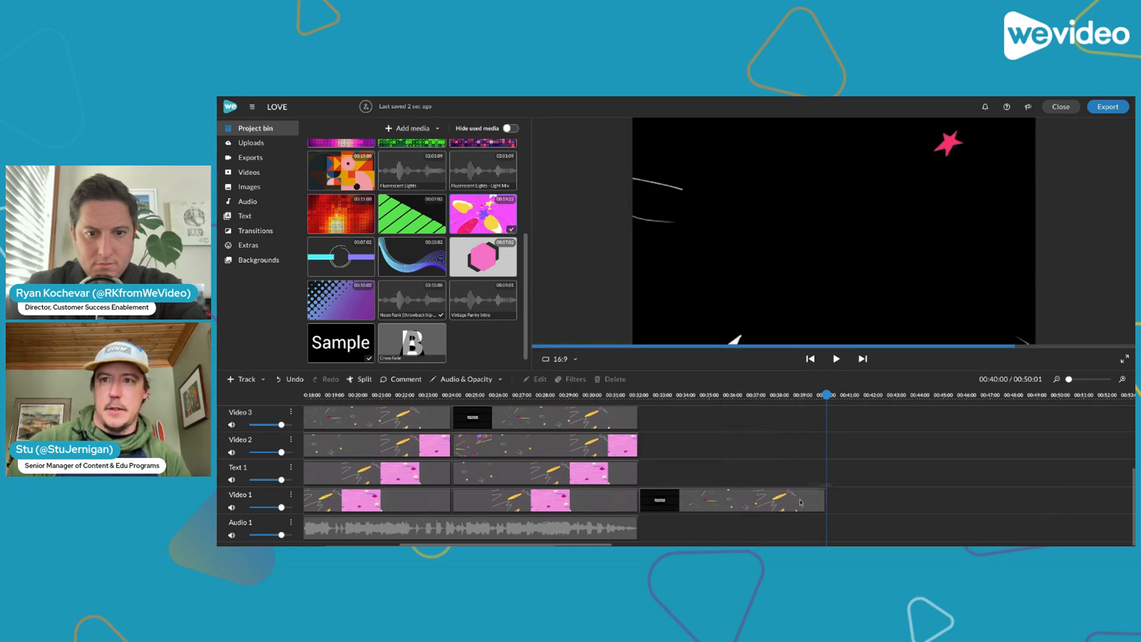
Move the trimmed transitions clip along Video 1 so it ends at about 00:42:08, and play it to 00:39:10
click(790, 506)
drag(790, 506, 846, 505)
key(space)
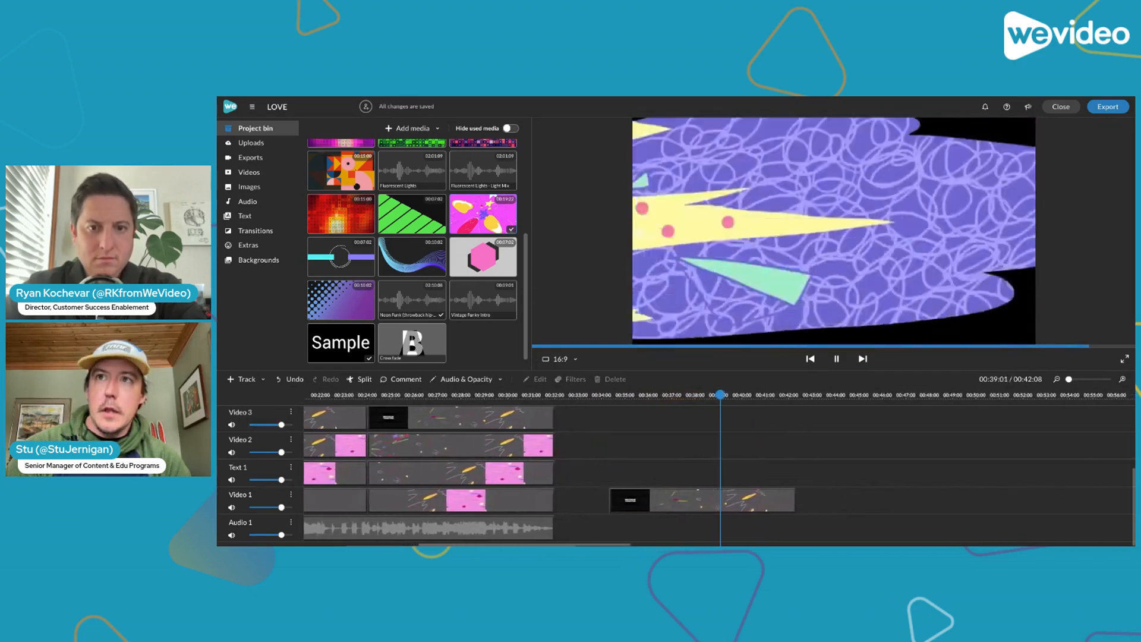
key(space)
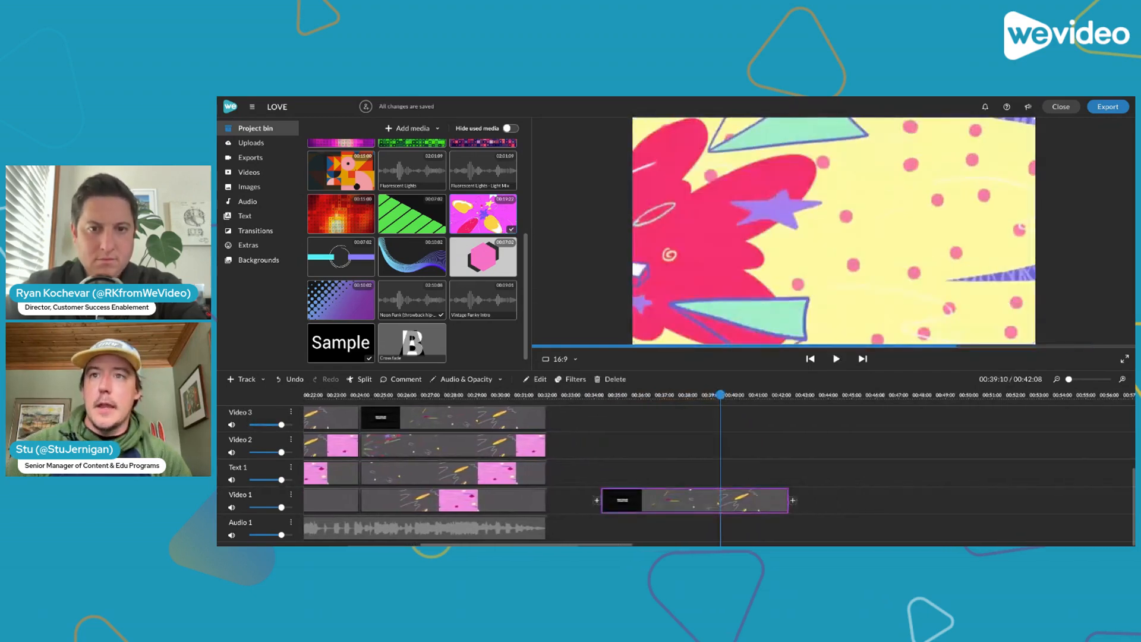
With the grid shown, scale the trimmed transitions clip to 0.5 and place it in the frame's upper-left quarter at about 0, 1
double_click(685, 500)
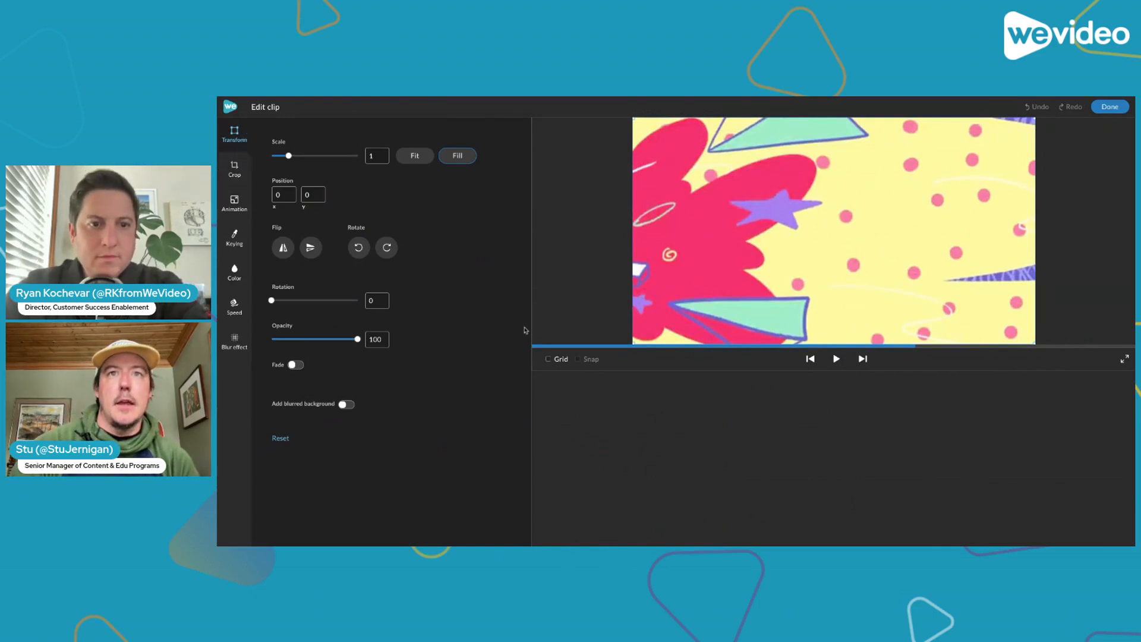
click(548, 360)
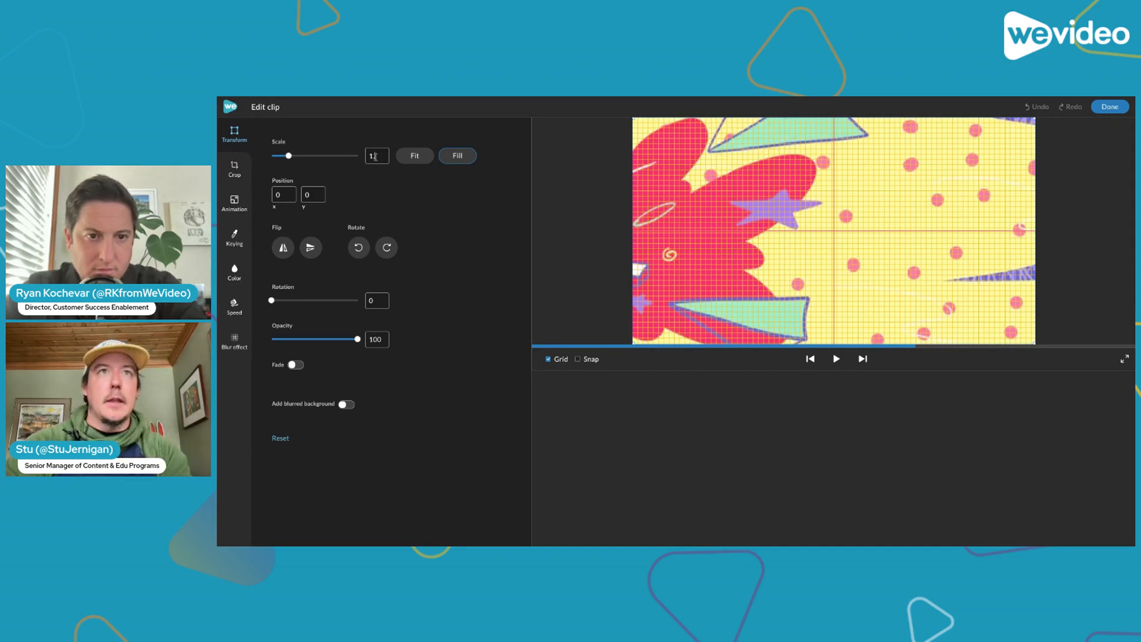
text(.5)
key(Left)
key(Left)
key(BackSpace)
text(0)
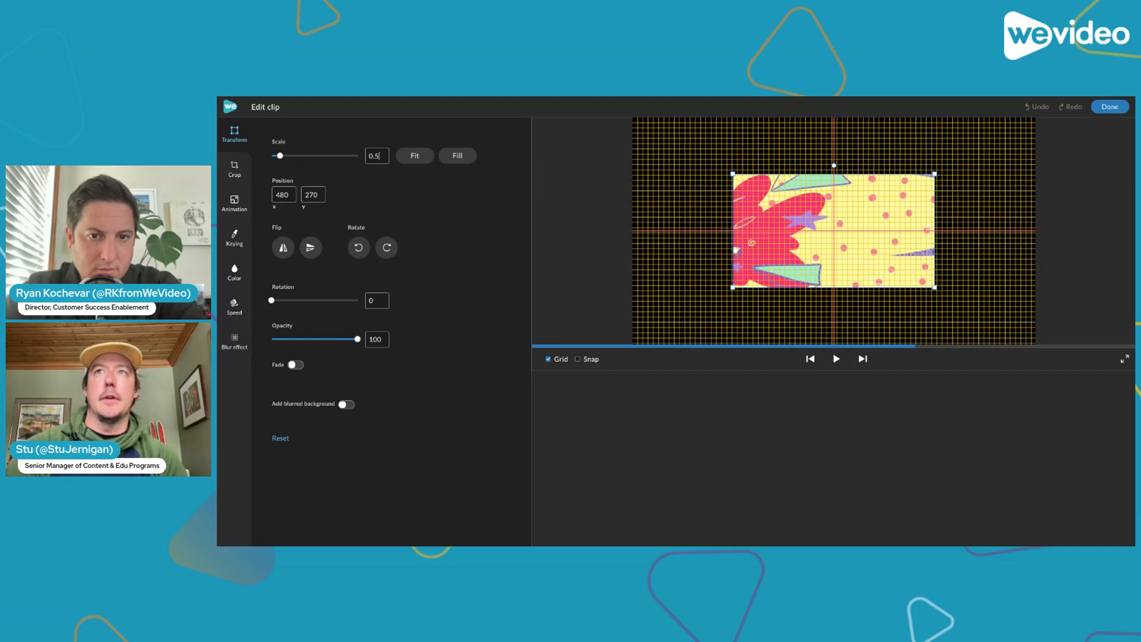
drag(881, 262, 781, 205)
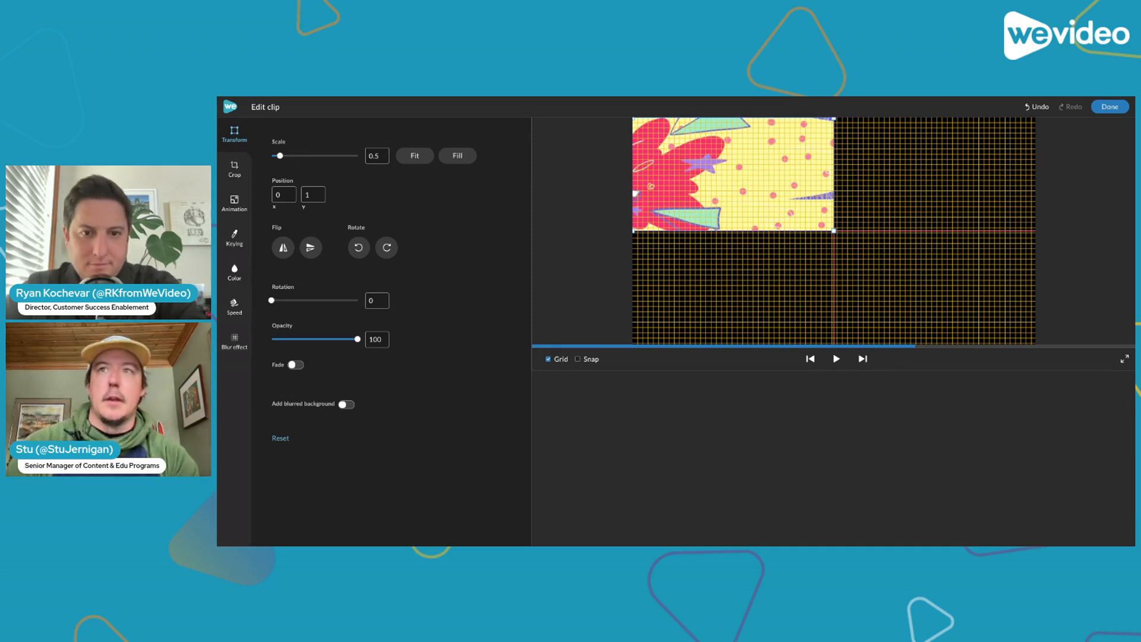
Duplicate the scaled clip onto Text 1 directly above the original at 00:34:08, and place its picture in the frame's upper-right quarter
click(1110, 107)
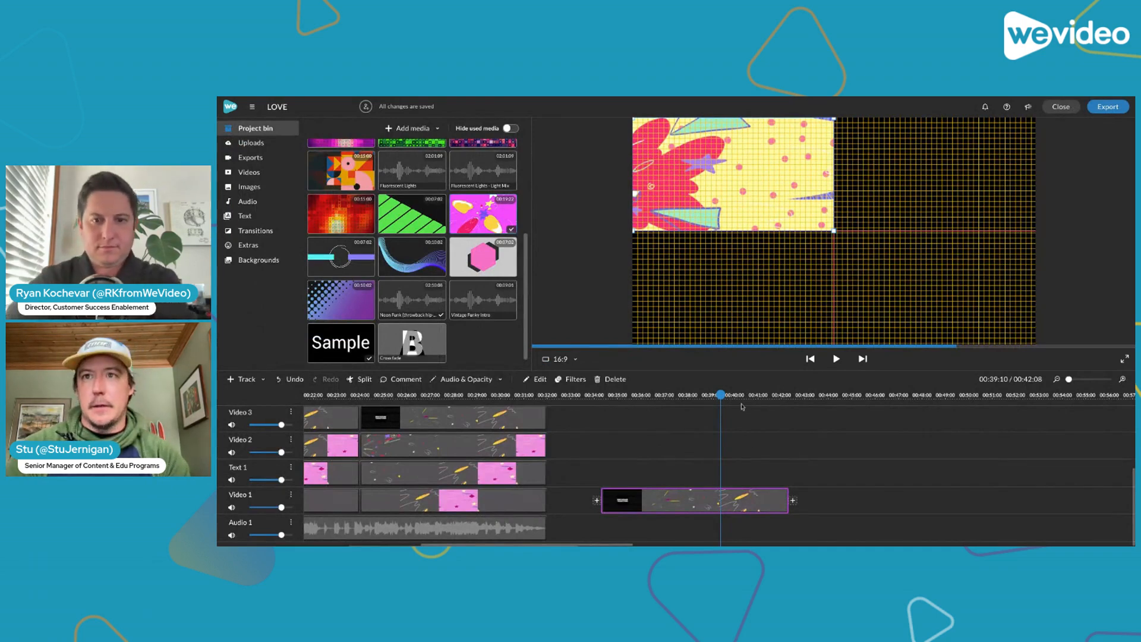
click(801, 411)
key(ctrl+v)
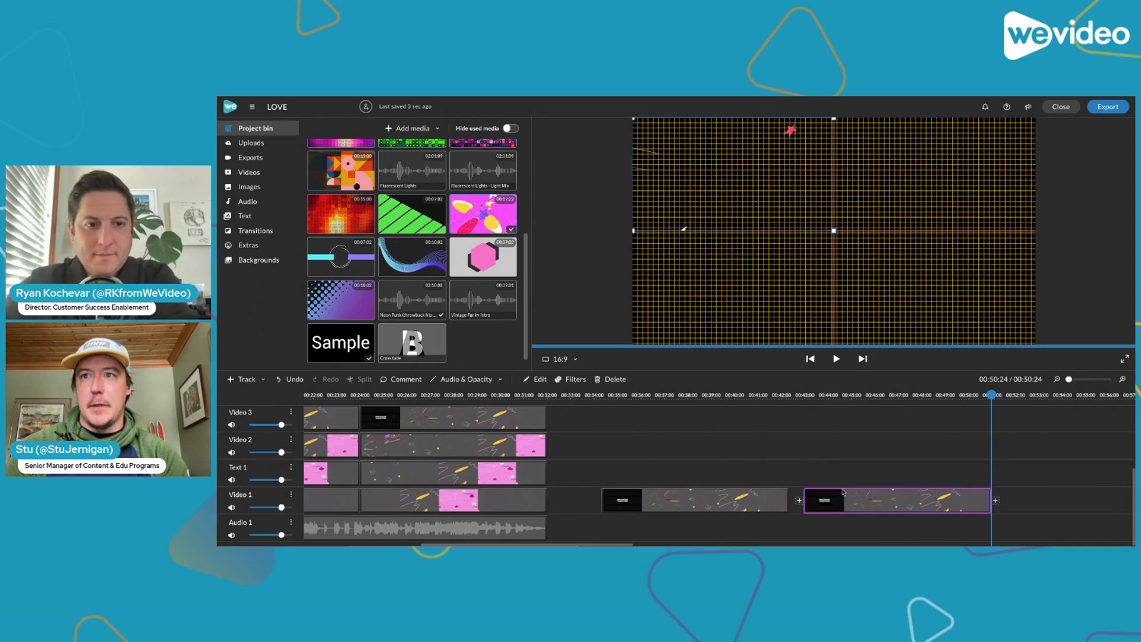
drag(849, 497, 661, 473)
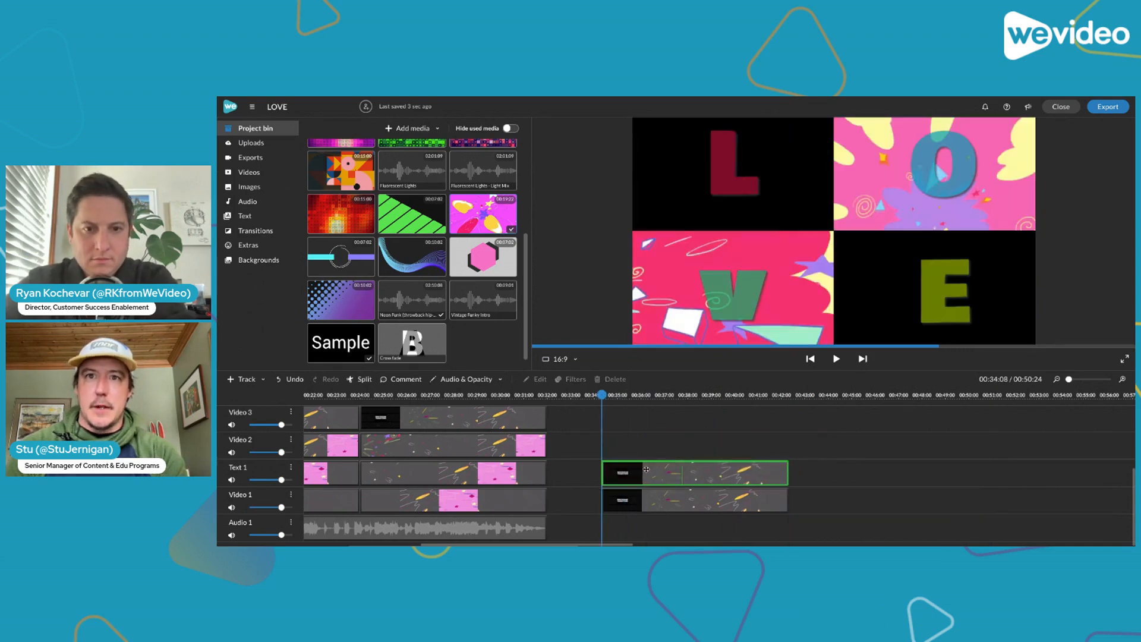
drag(745, 197, 947, 196)
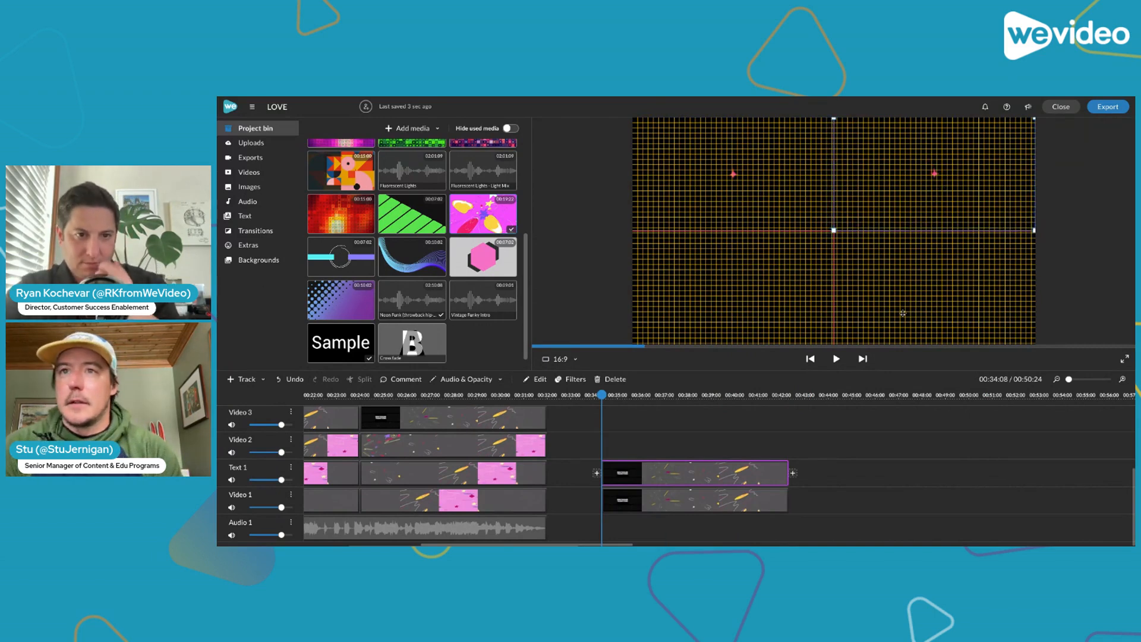
Offset the Text 1 clip's footage by extending its end to 00:50:08 and trimming its start to 00:42:08, and realign it at 00:34:08
drag(788, 464, 975, 456)
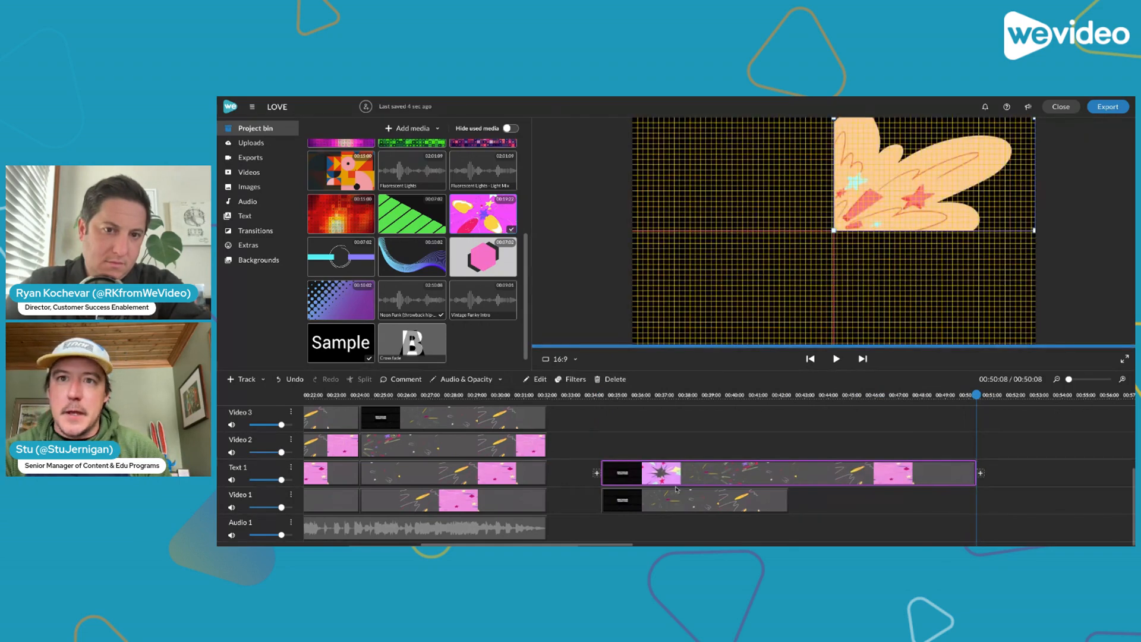
drag(604, 464, 791, 447)
drag(850, 472, 659, 483)
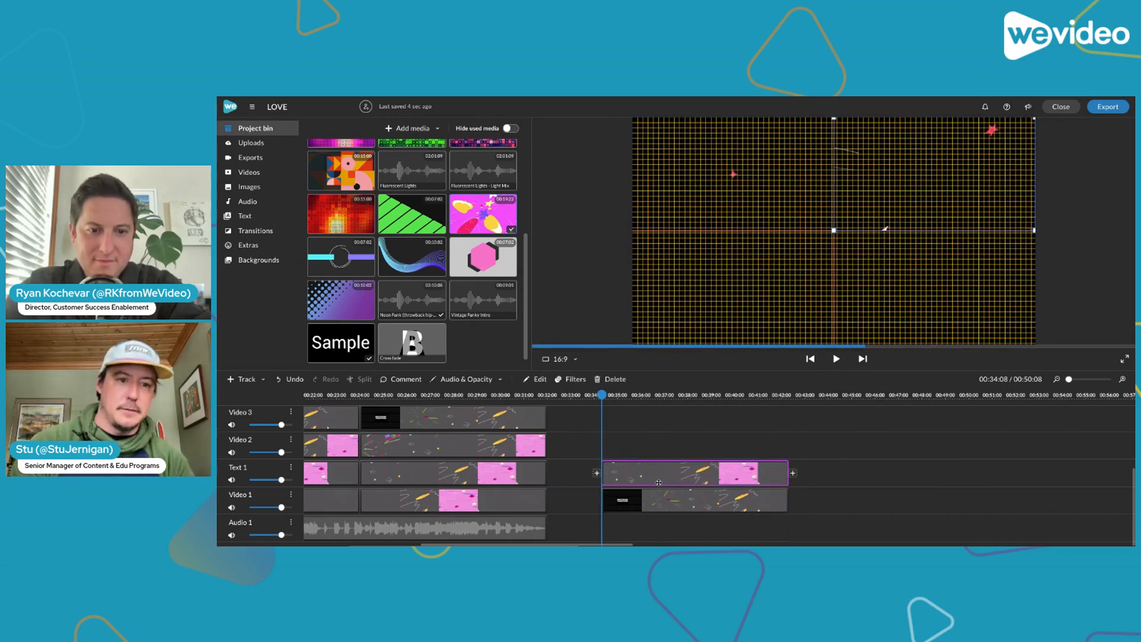
key(space)
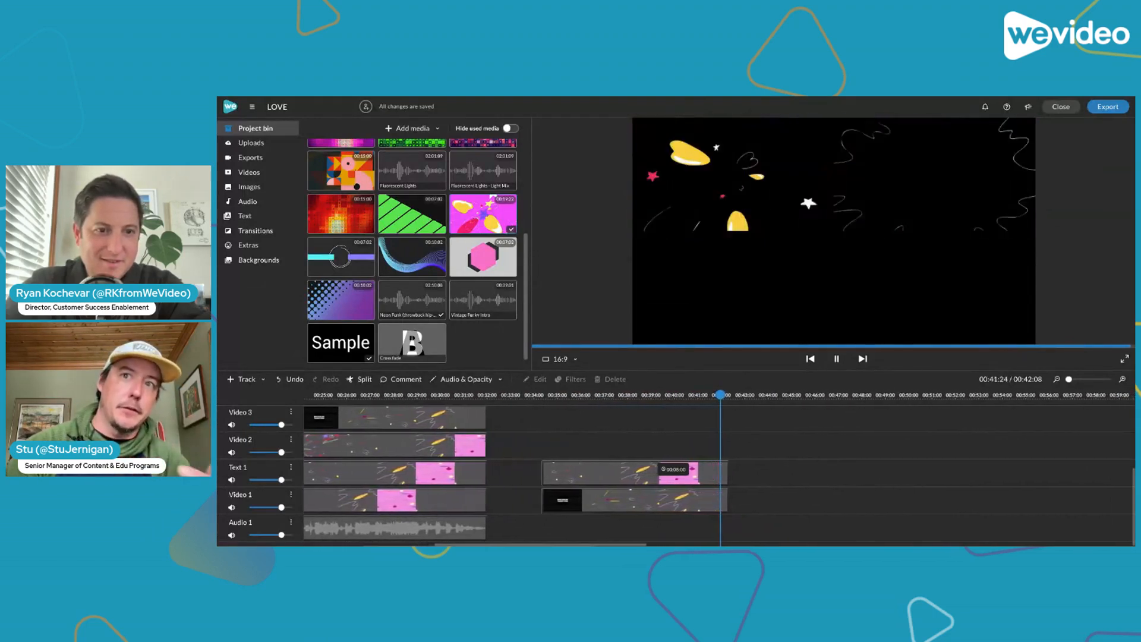
click(535, 396)
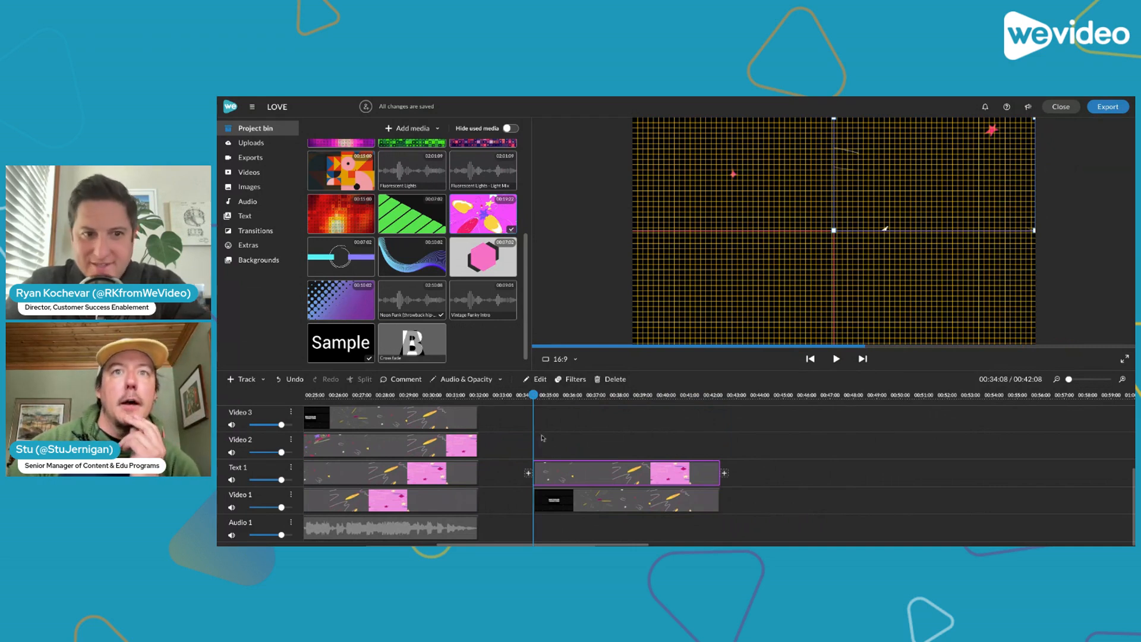
Duplicate the two stacked clips together and align the copies on Video 2 and Video 3 at 00:34:08
drag(596, 433, 646, 518)
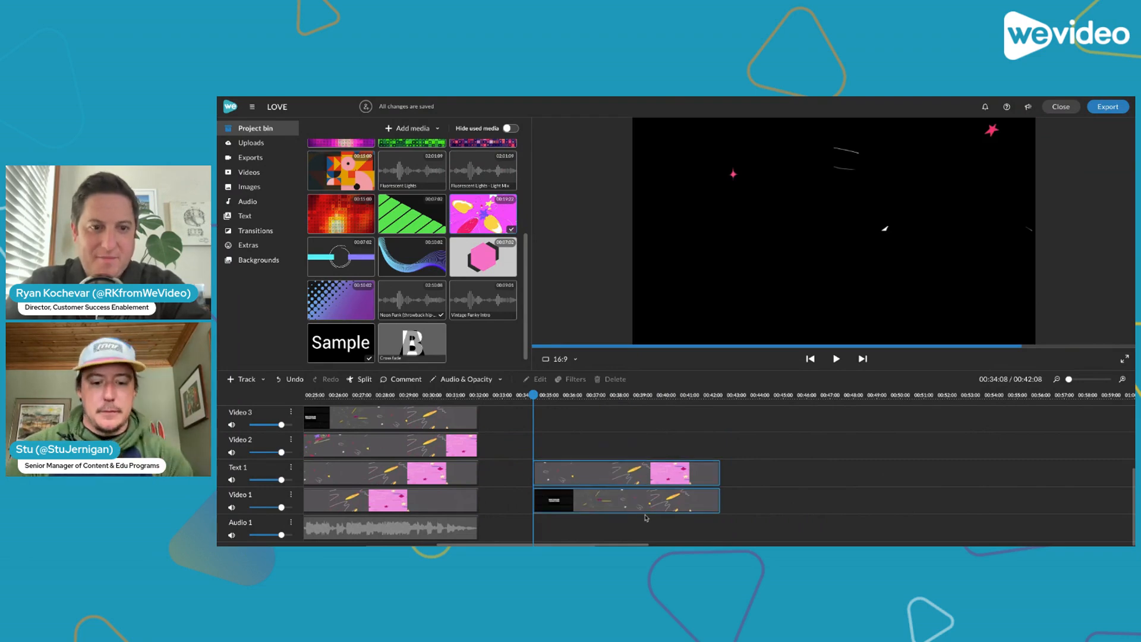
click(740, 394)
key(ctrl+v)
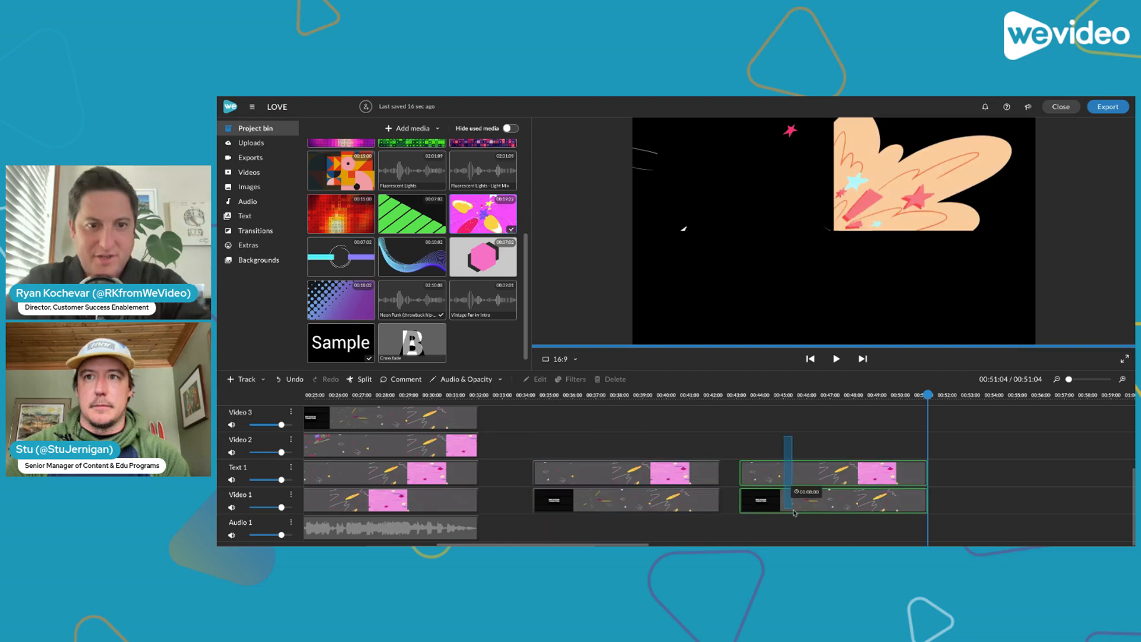
drag(793, 504, 585, 443)
scroll(586, 442, up, 1)
drag(533, 395, 570, 396)
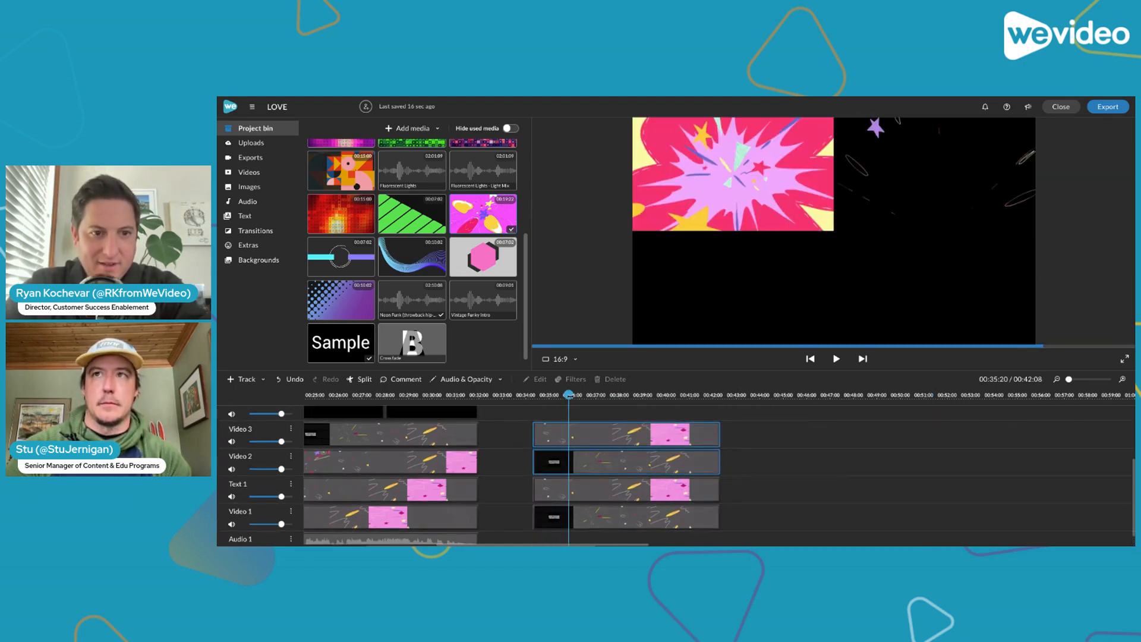
click(797, 496)
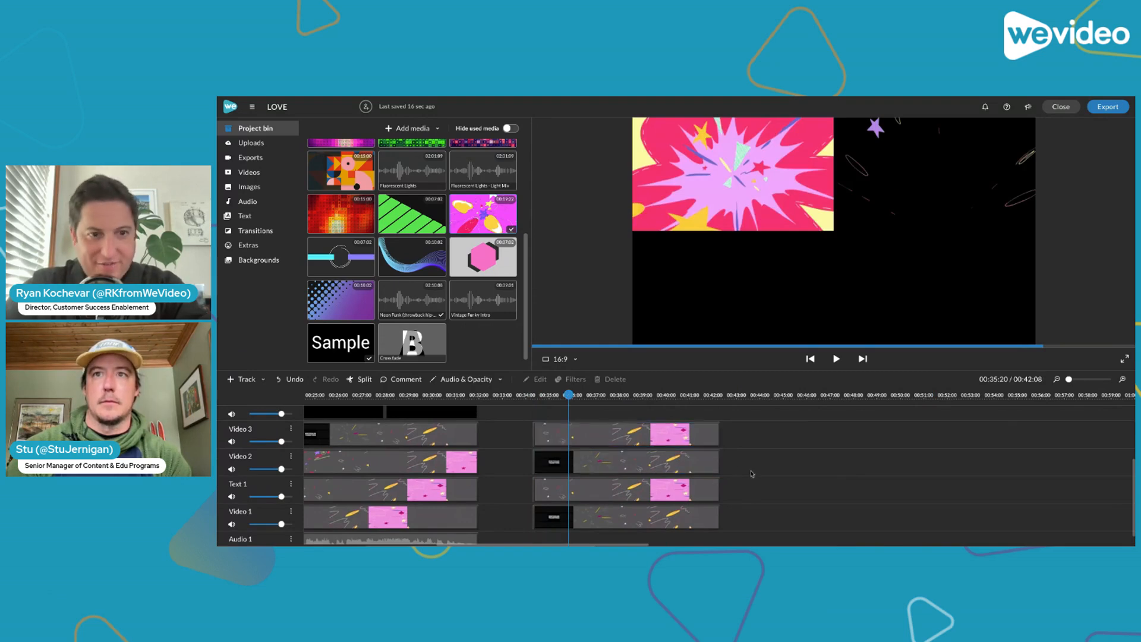
Place the Video 2 clip in the frame's lower-left quarter and offset its footage by extending its end to 00:46:08, trimming its start and realigning it
click(681, 459)
drag(718, 195, 718, 307)
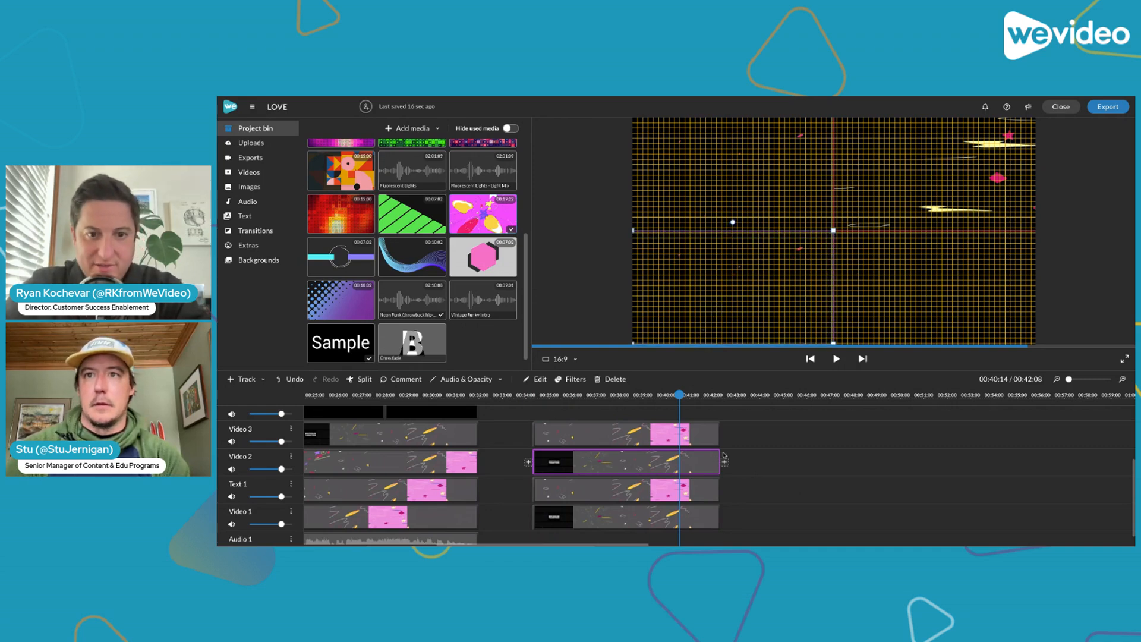
drag(720, 453, 813, 456)
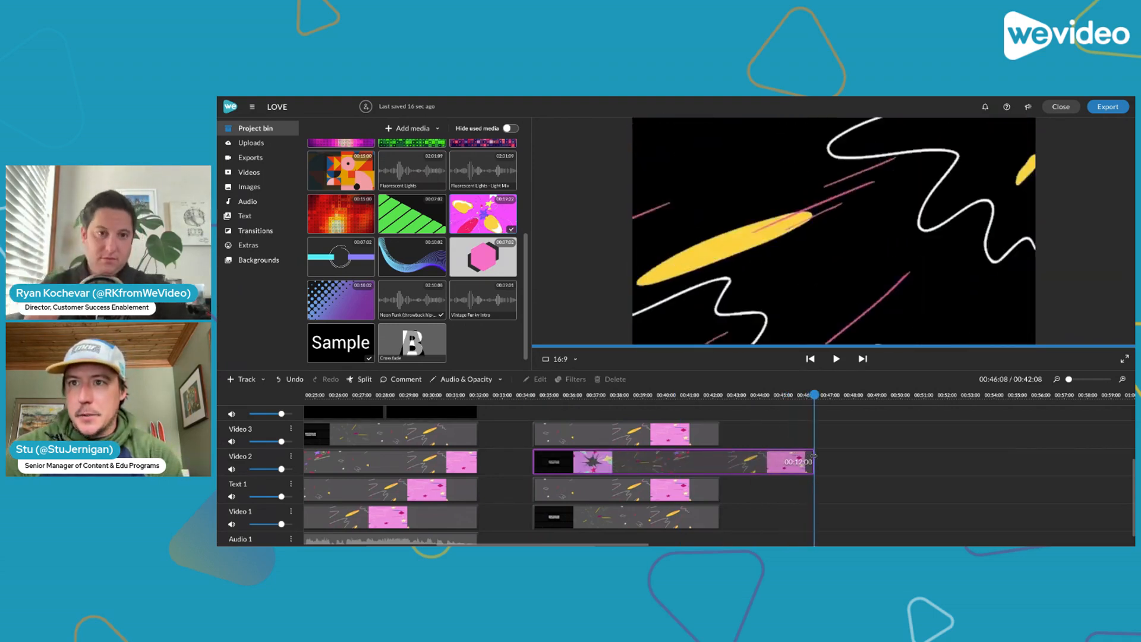
drag(535, 459, 579, 458)
scroll(586, 460, up, 1)
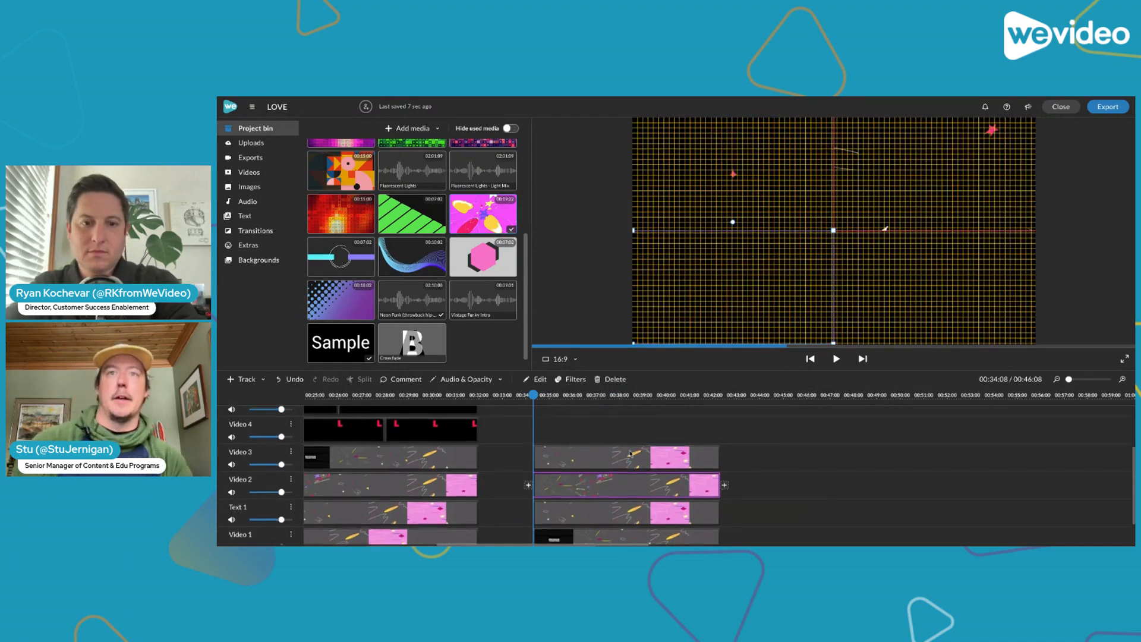
Place the Video 3 clip in the frame's lower-right quarter and offset its footage by retrimming both ends, realigned at 00:34:08
click(618, 462)
drag(907, 185, 907, 298)
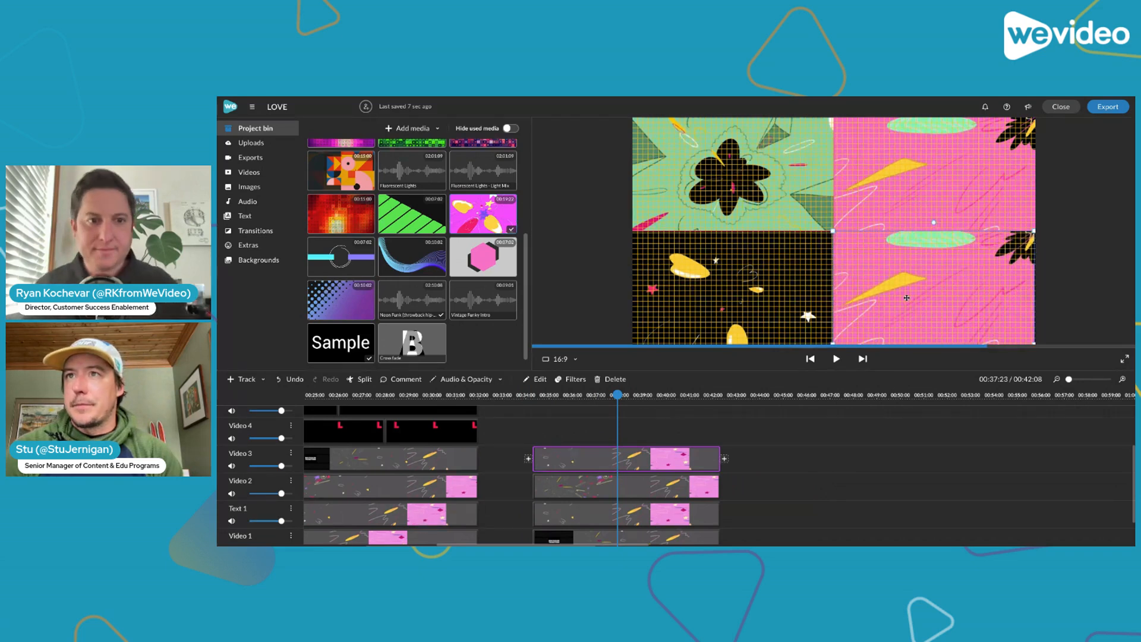
drag(531, 454, 569, 457)
drag(719, 449, 681, 458)
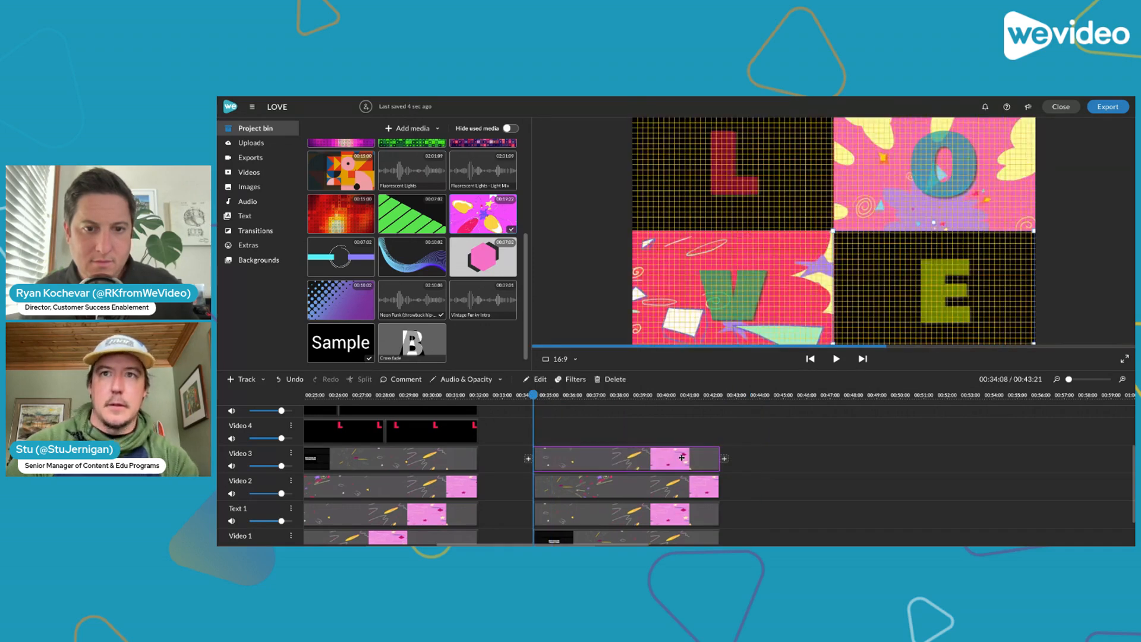
key(space)
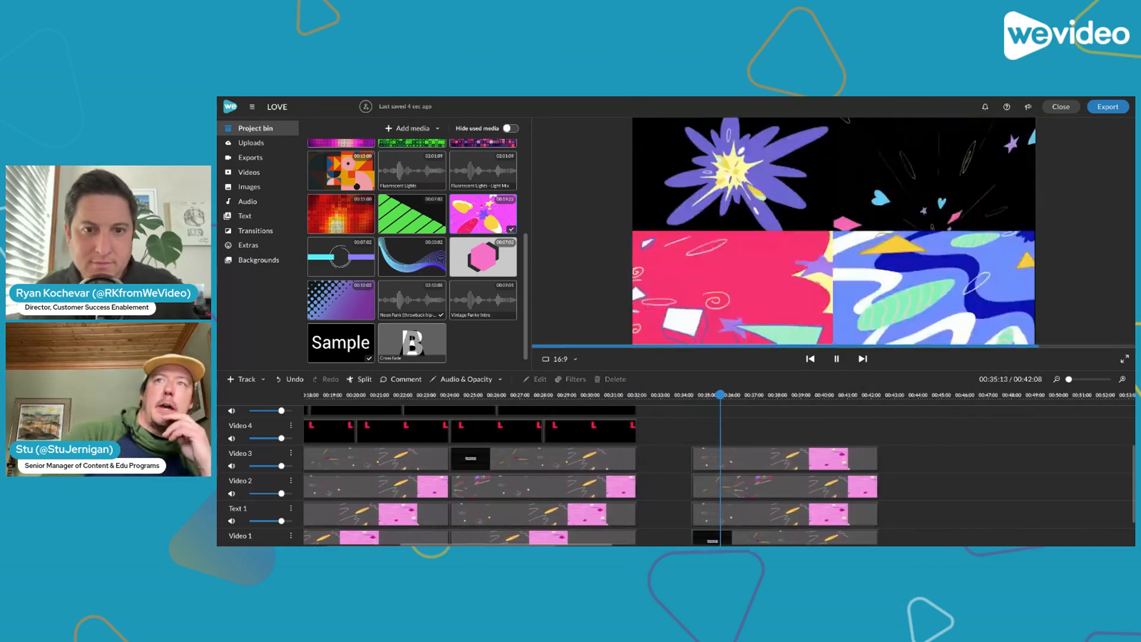
key(space)
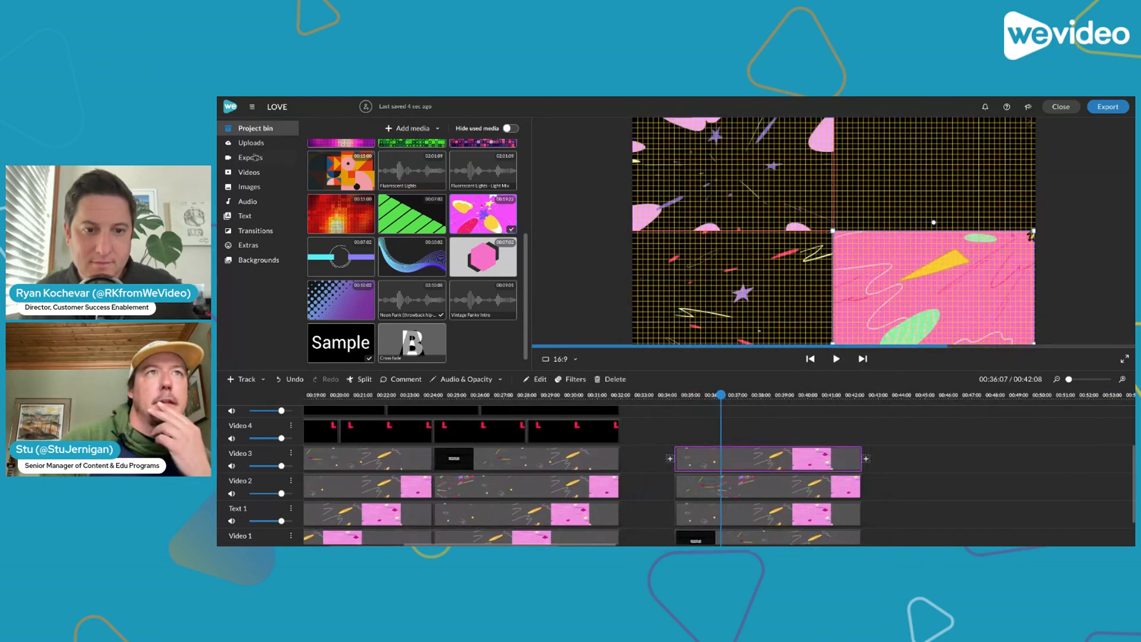
Add the plain Sample title from the full Titles collection to Video 4, starting at 00:34:08 above the four quarter clips
click(278, 216)
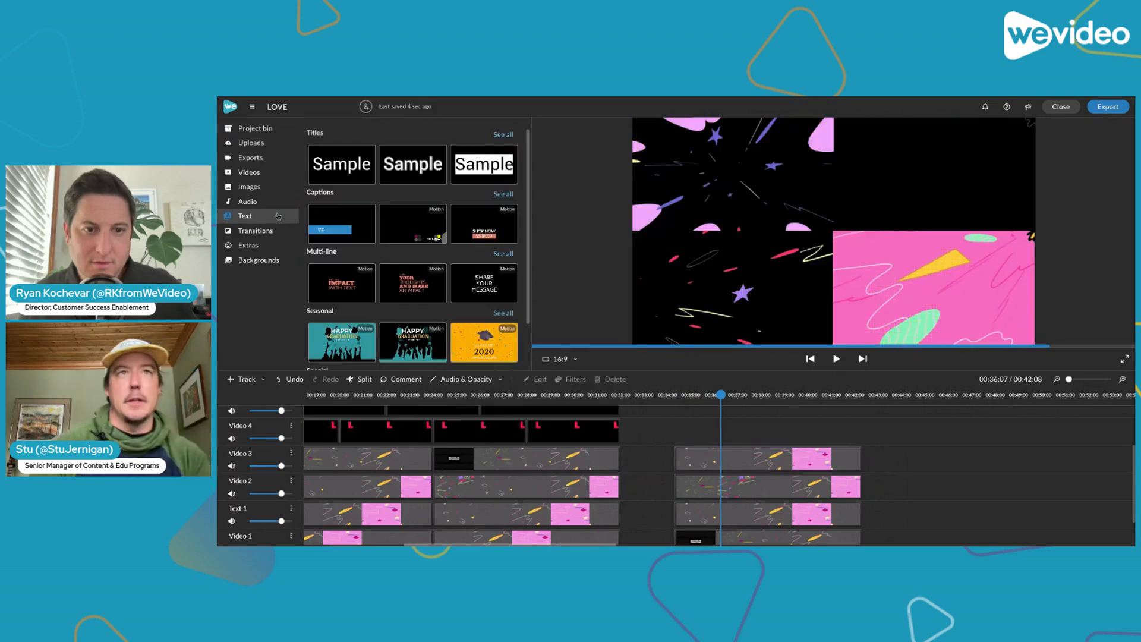
click(504, 135)
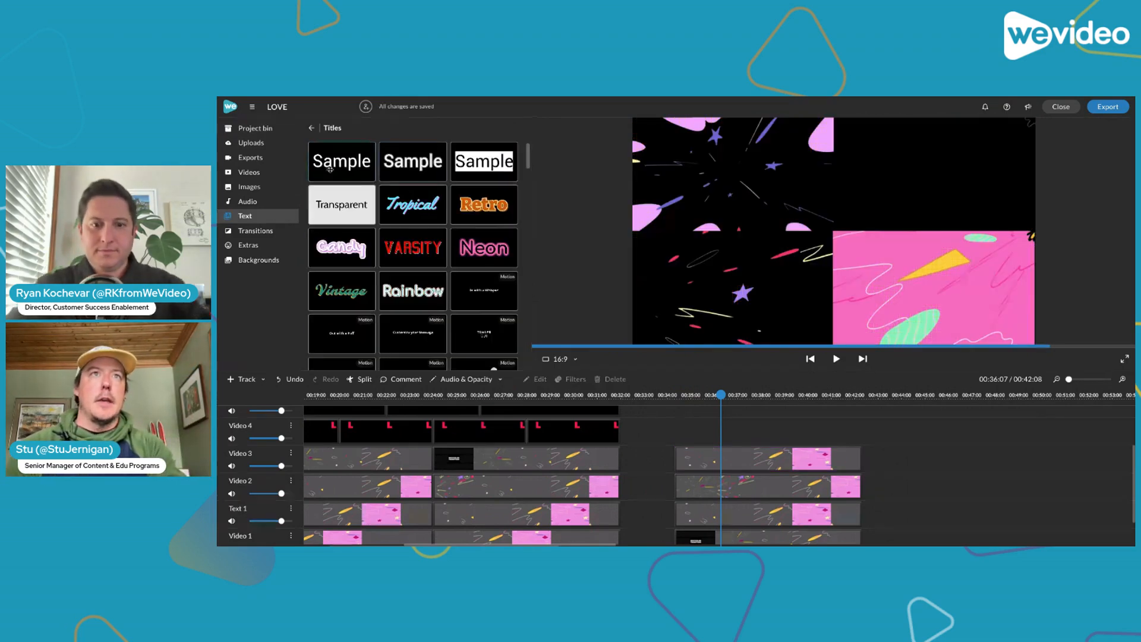
click(333, 167)
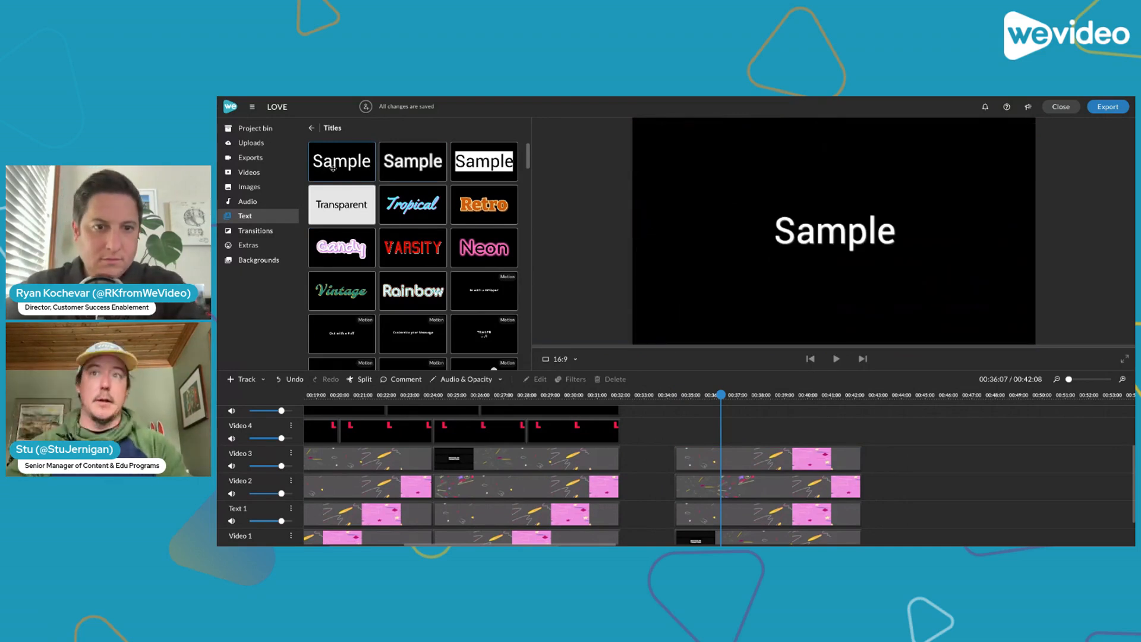
scroll(704, 453, up, 1)
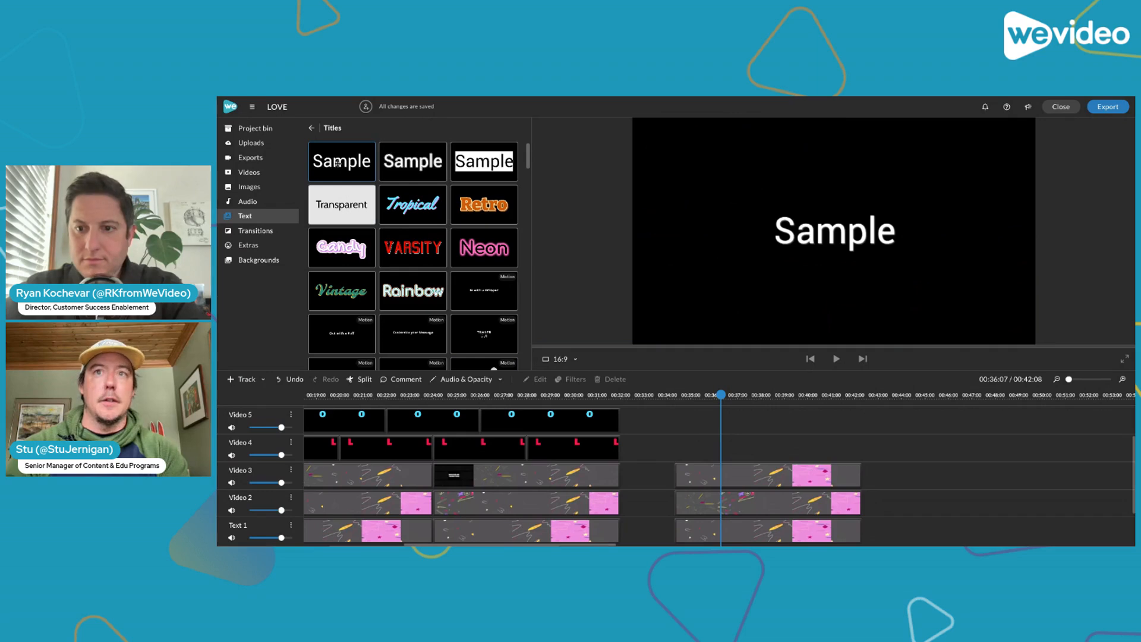
drag(337, 163, 805, 446)
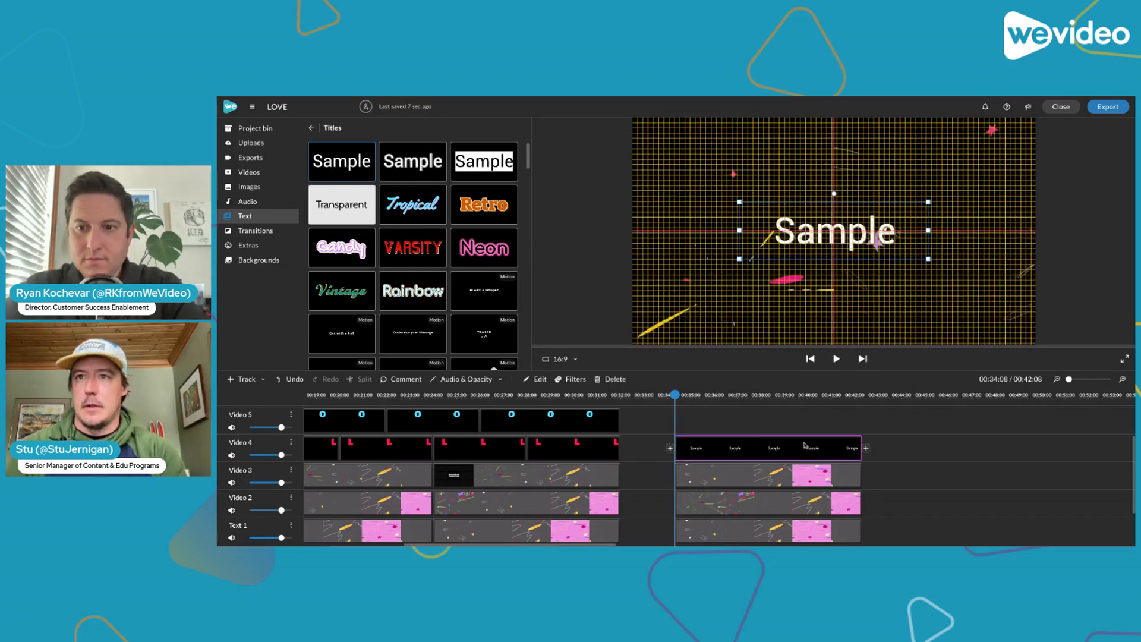
Replace the new title's text with L and set its size to 400
drag(674, 398, 696, 401)
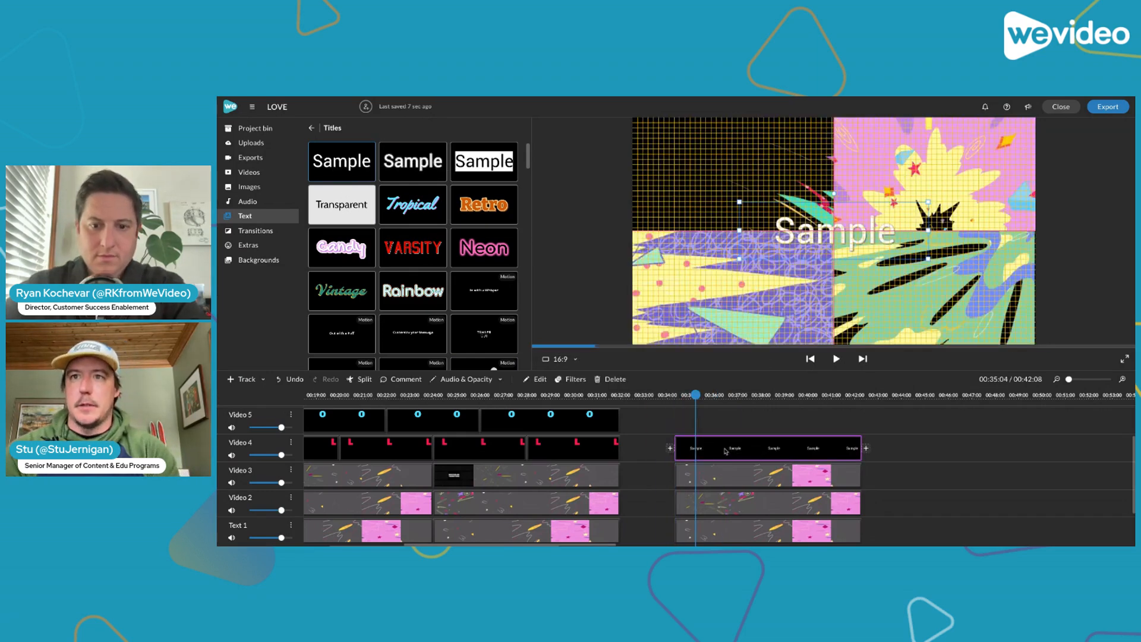
double_click(725, 451)
drag(302, 149, 260, 149)
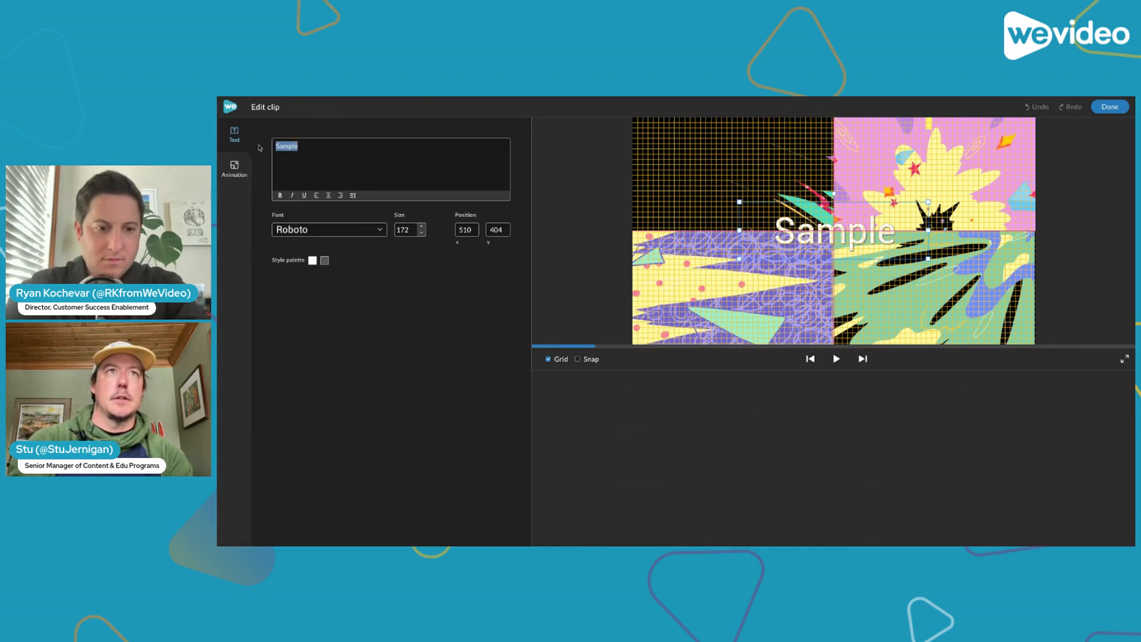
text(L)
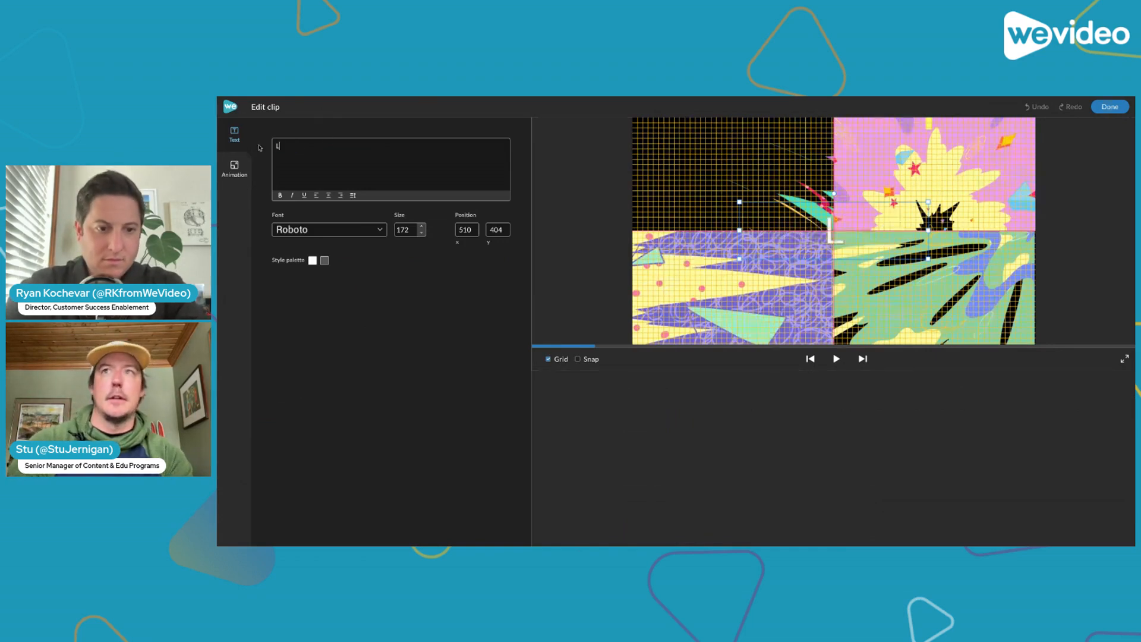
double_click(410, 231)
text(400)
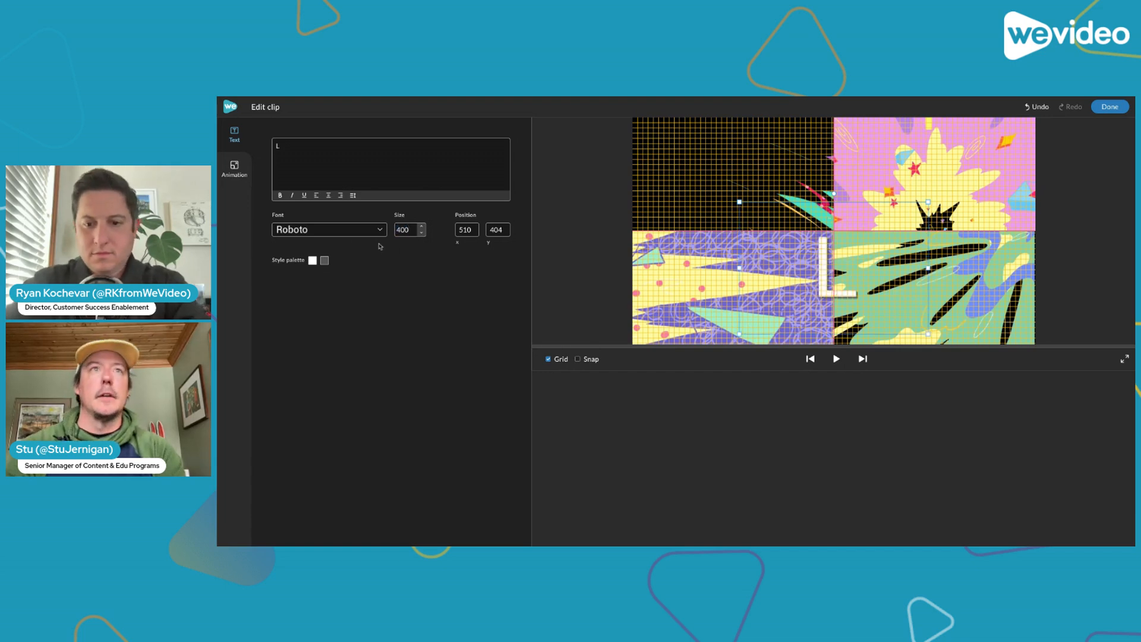
Set the L title's font to Alfa Slab One and move it into the frame's upper-left quarter at about 5, -101
click(381, 232)
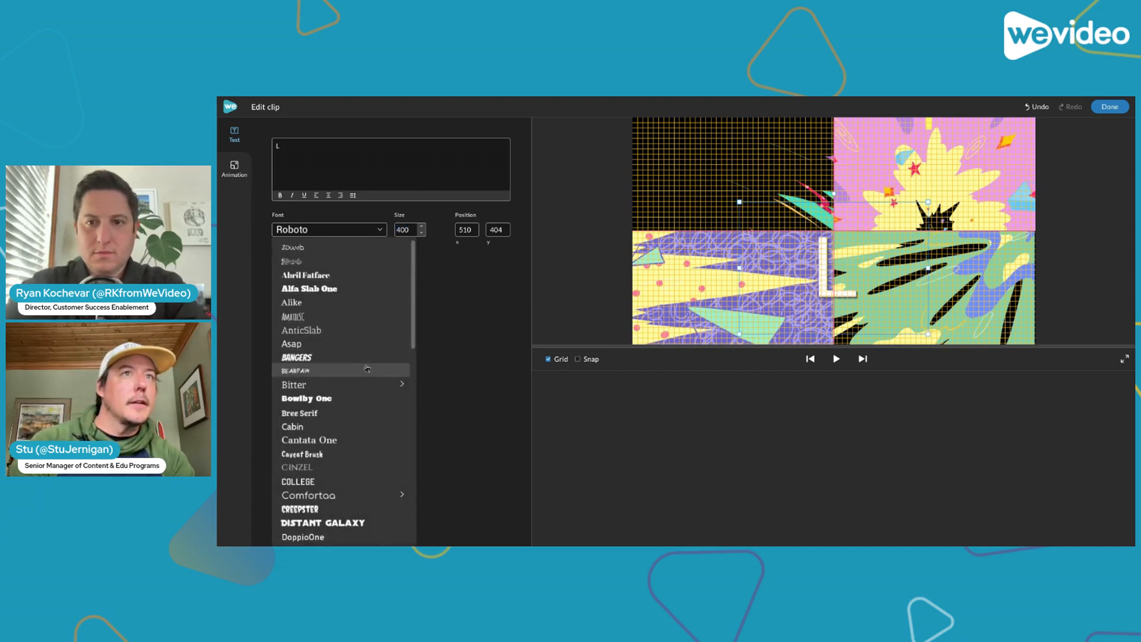
click(370, 294)
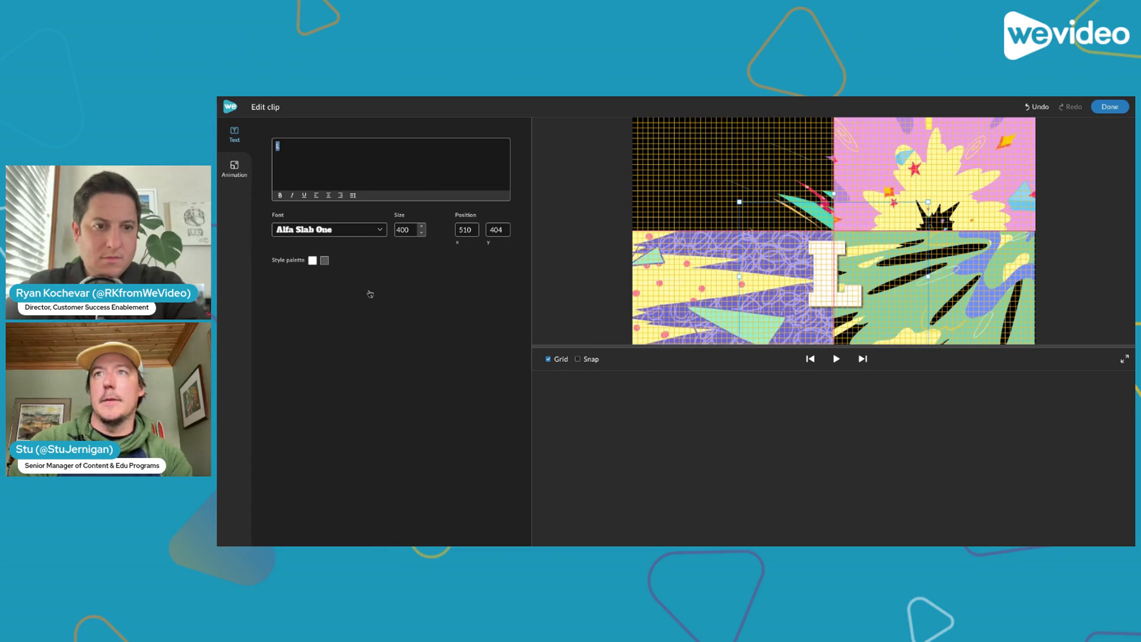
drag(838, 292, 732, 185)
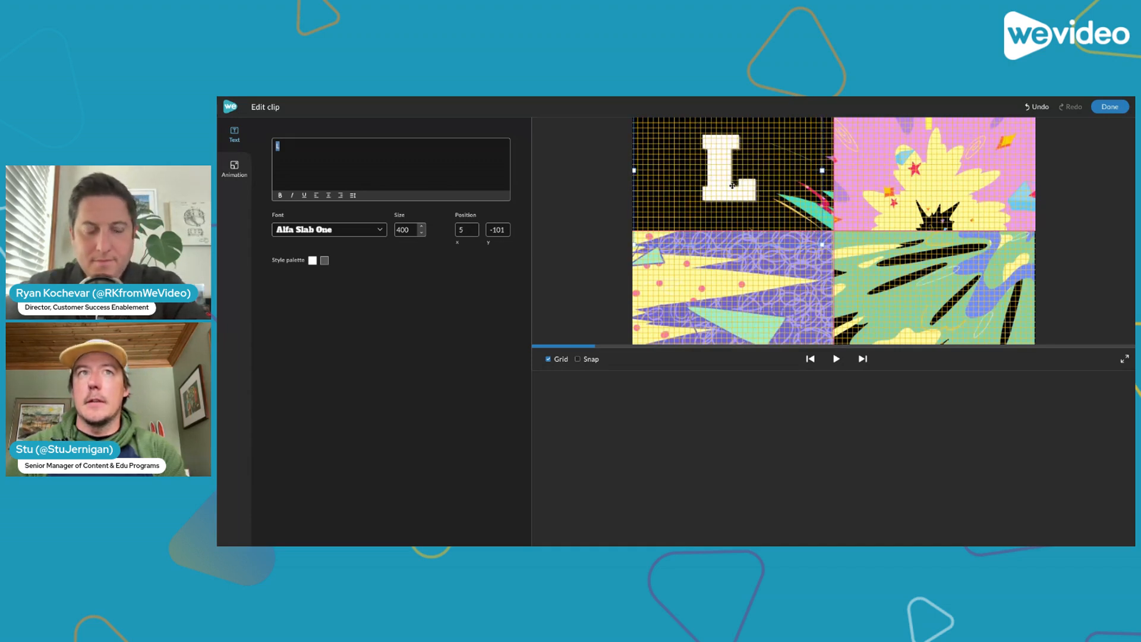
Colour the L title bright red and play the composition from the start of the title
click(313, 261)
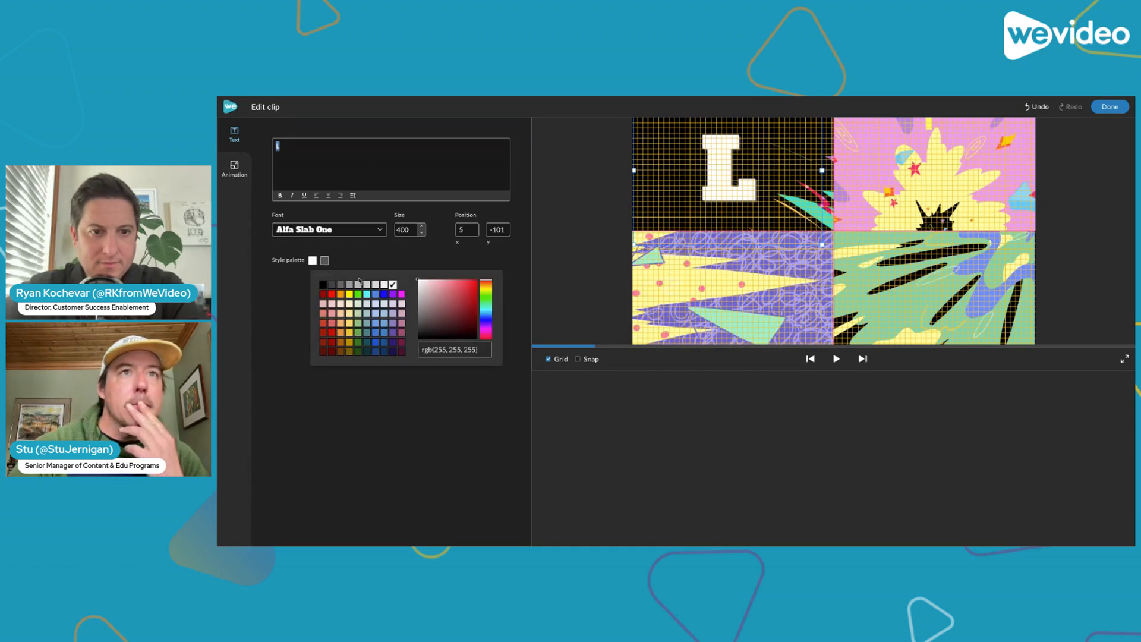
click(476, 287)
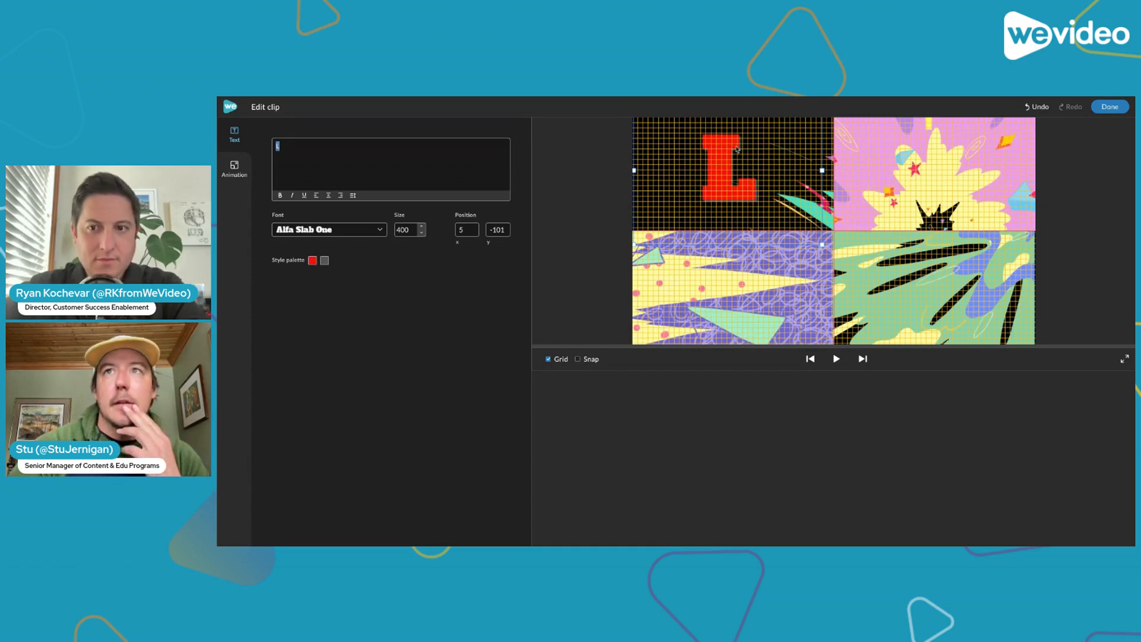
click(1108, 108)
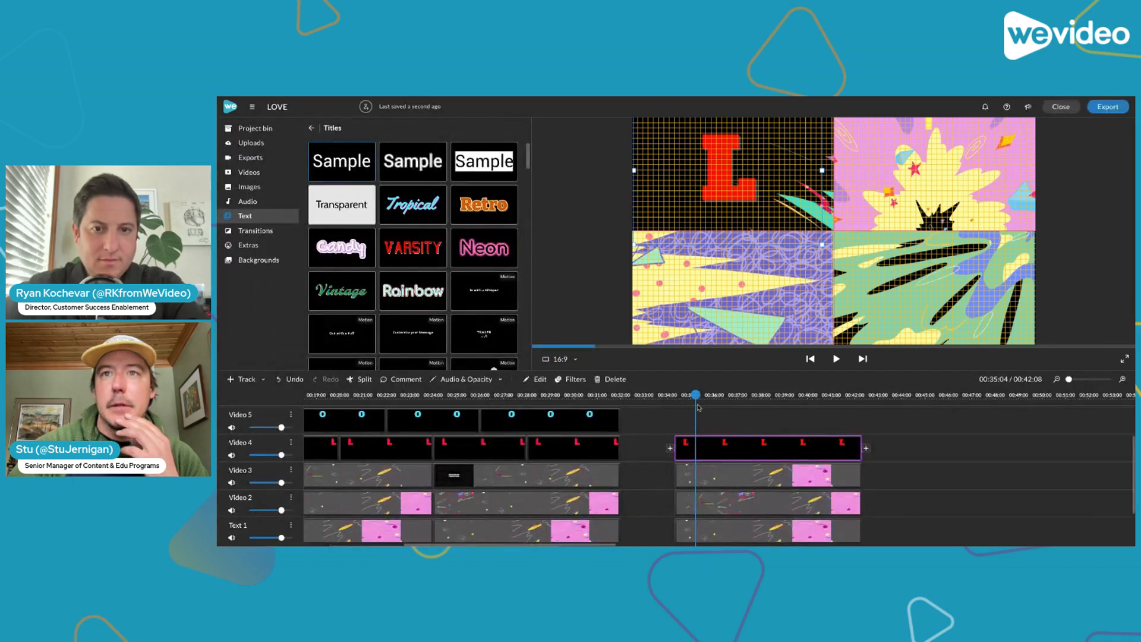
drag(696, 396, 676, 395)
key(space)
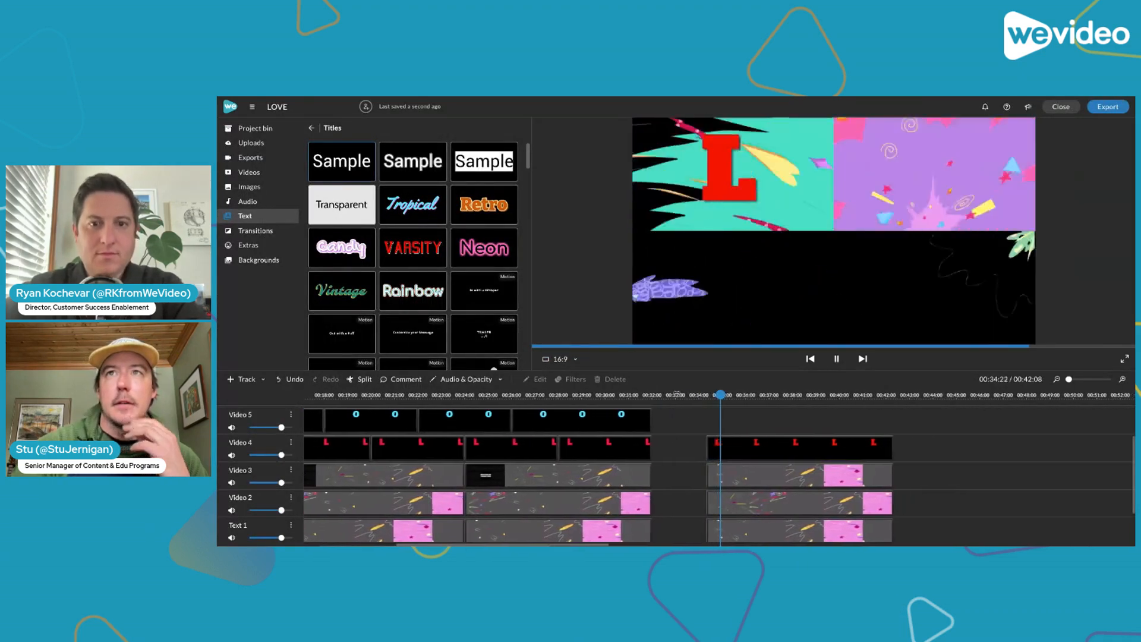
Animate the new L title on Video 4 by setting its end-position scale to 1.3
click(729, 172)
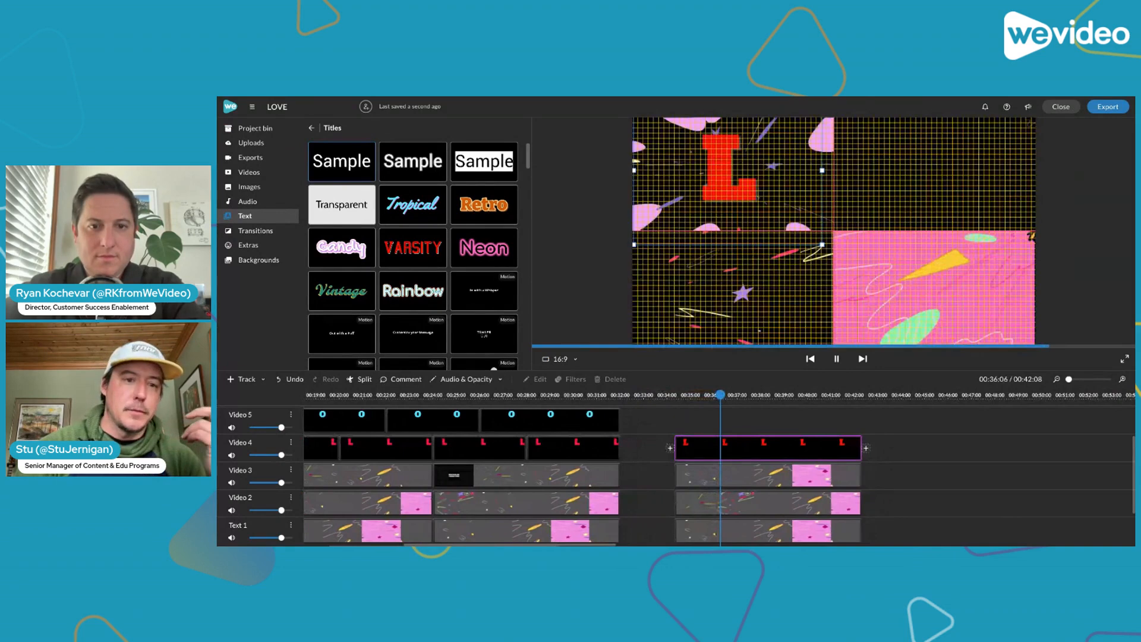
click(720, 395)
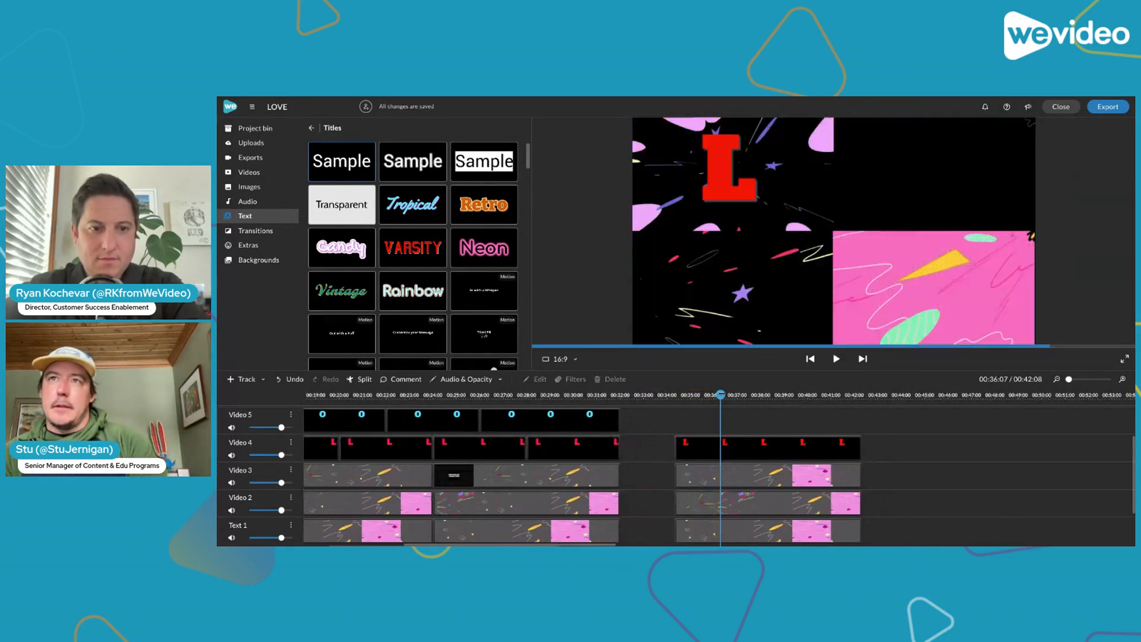
mouse_move(721, 395)
mouse_down()
mouse_move(693, 394)
mouse_move(710, 395)
mouse_up()
click(719, 454)
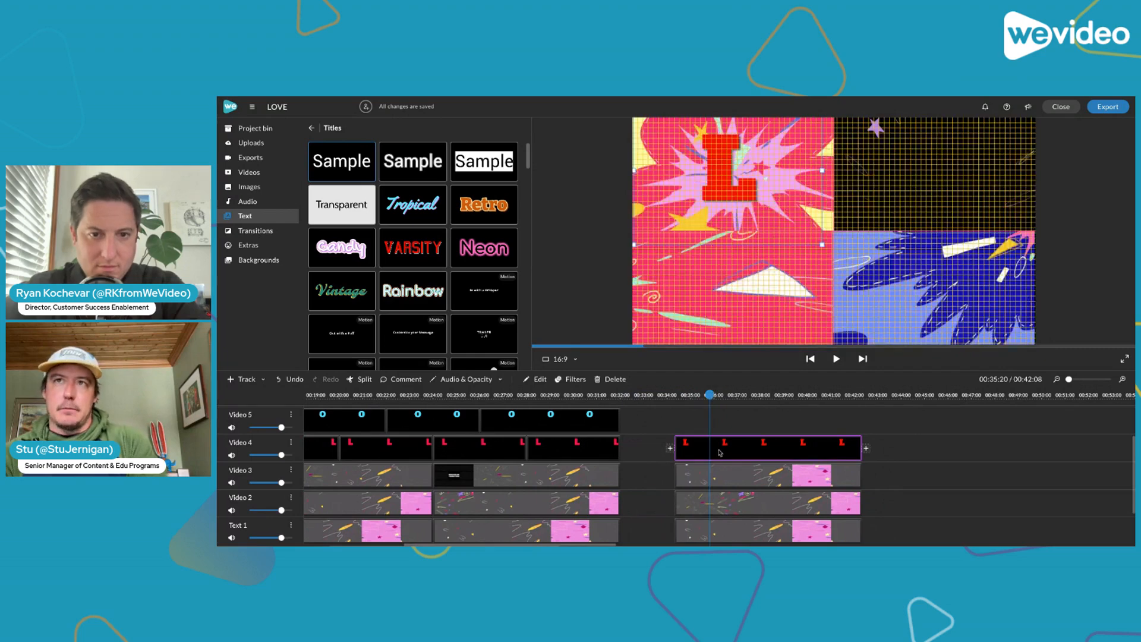
double_click(719, 453)
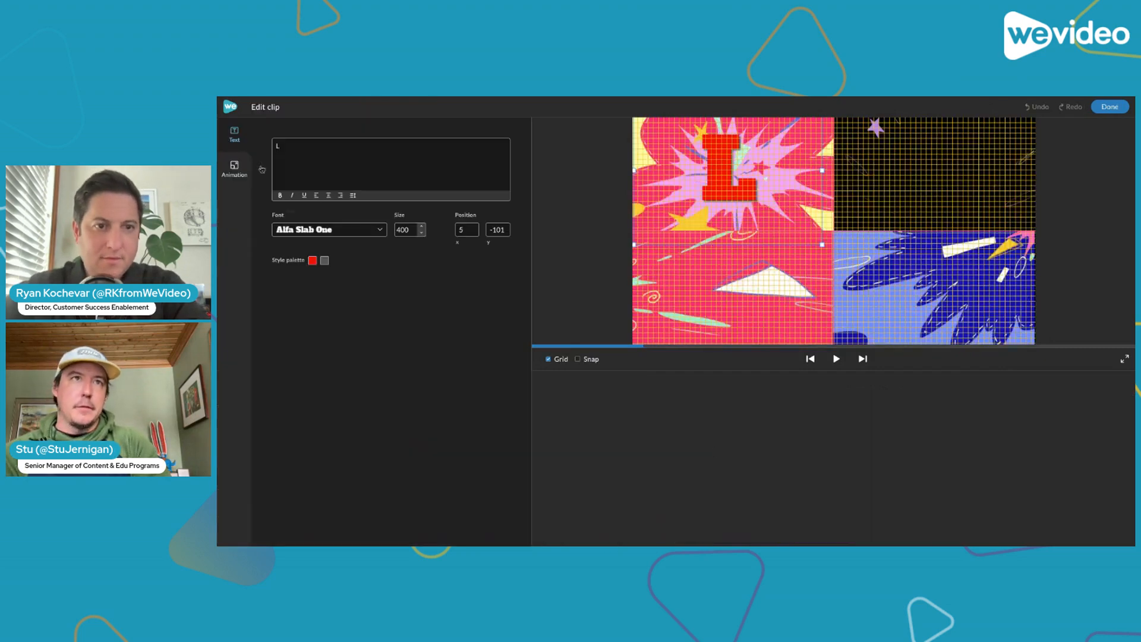
click(235, 167)
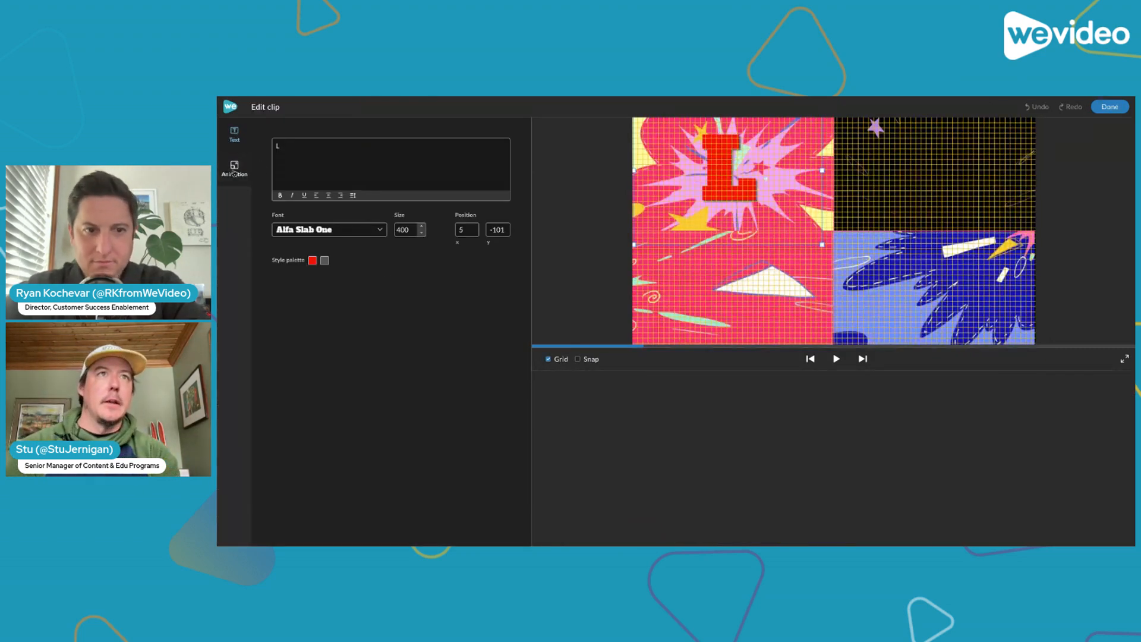
click(336, 169)
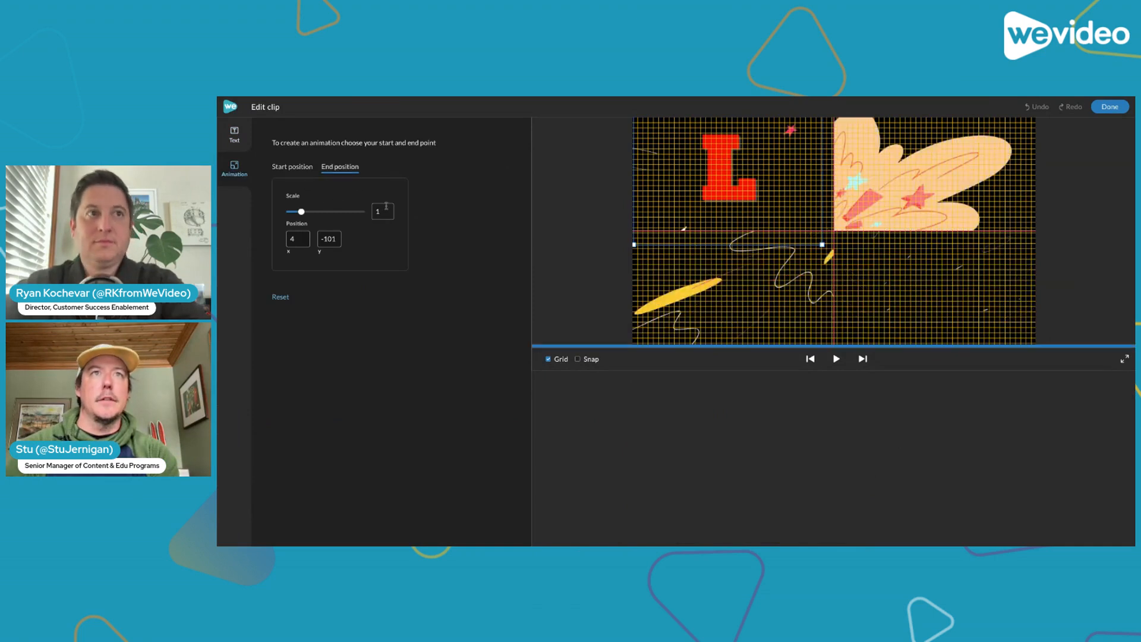
text(4)
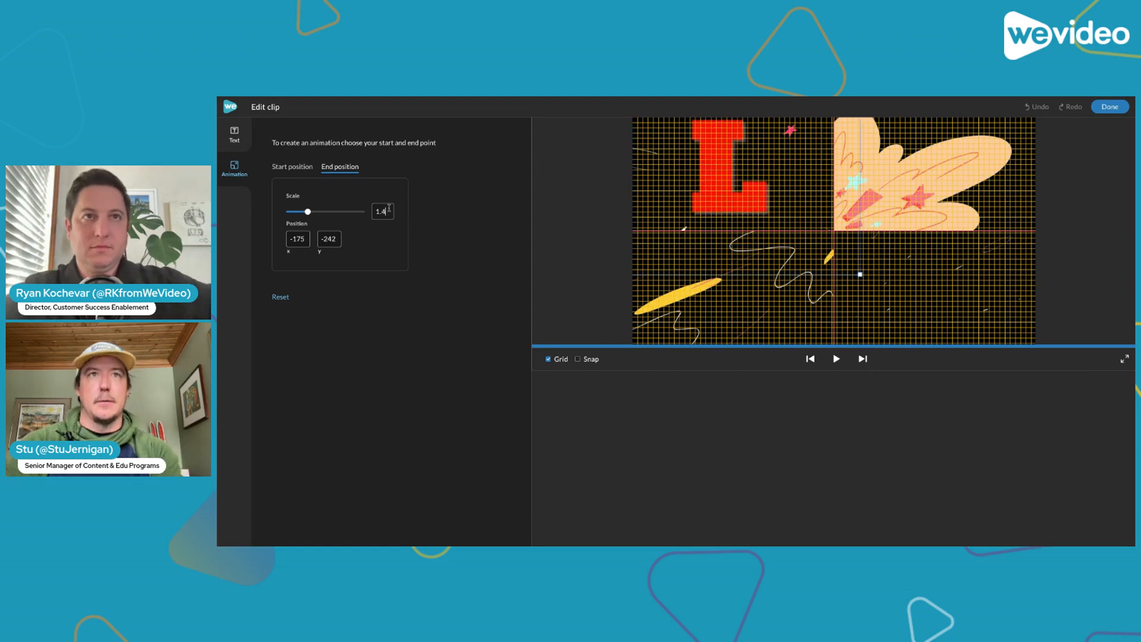
key(BackSpace)
text(3)
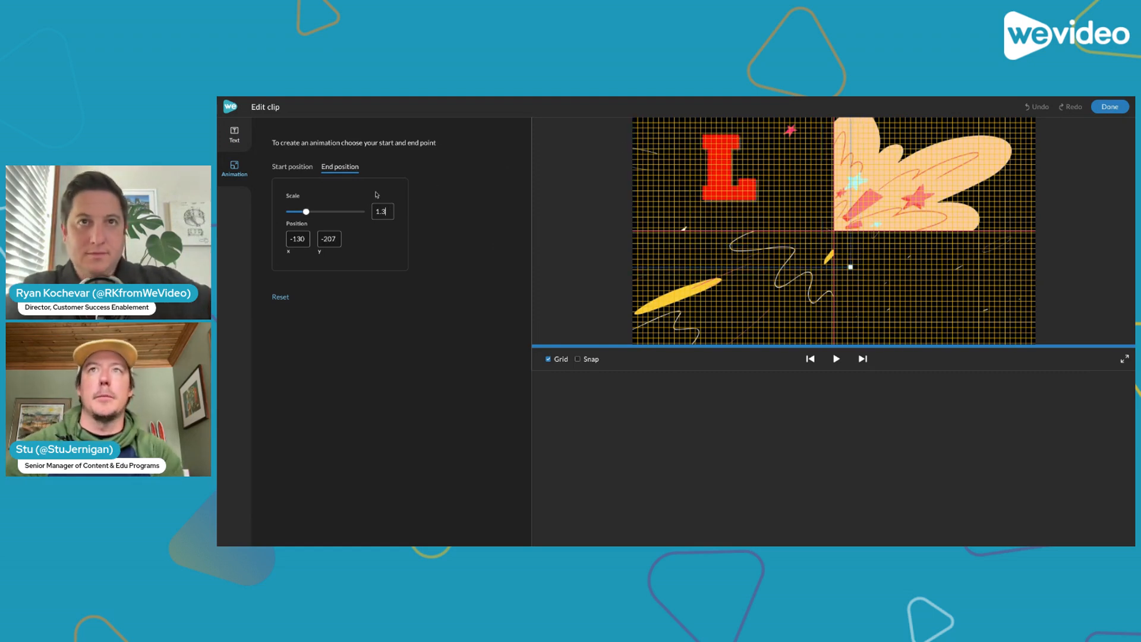
click(1109, 109)
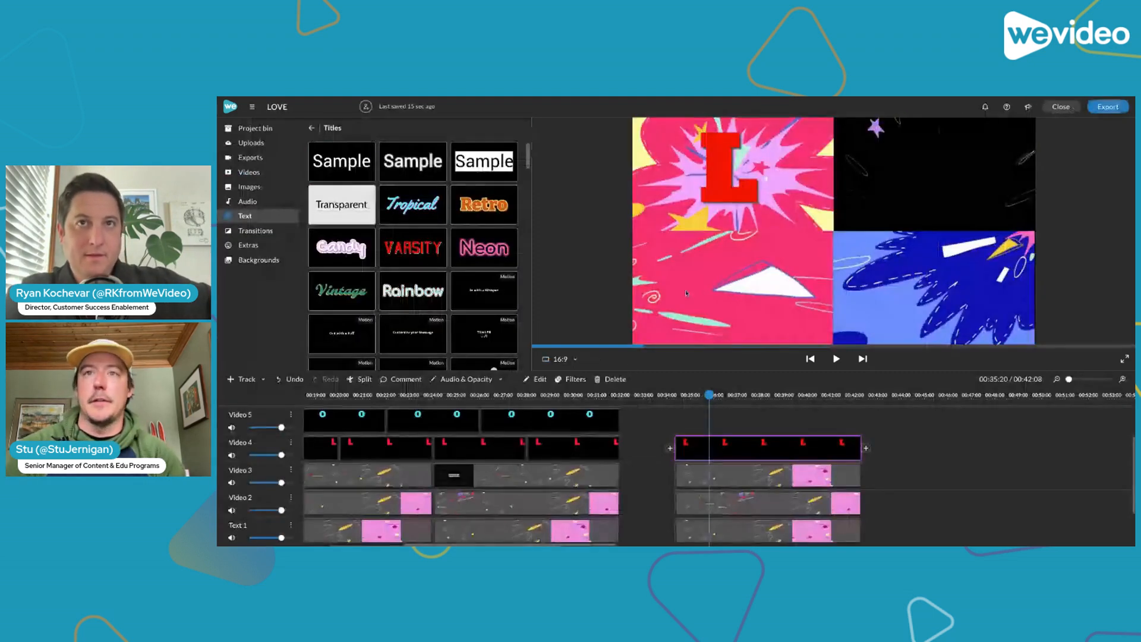
Copy the L title onto Video 5 at 00:34:08 and move the copy's end position into the upper-right quarter, about 903, -209
scroll(731, 433, up, 2)
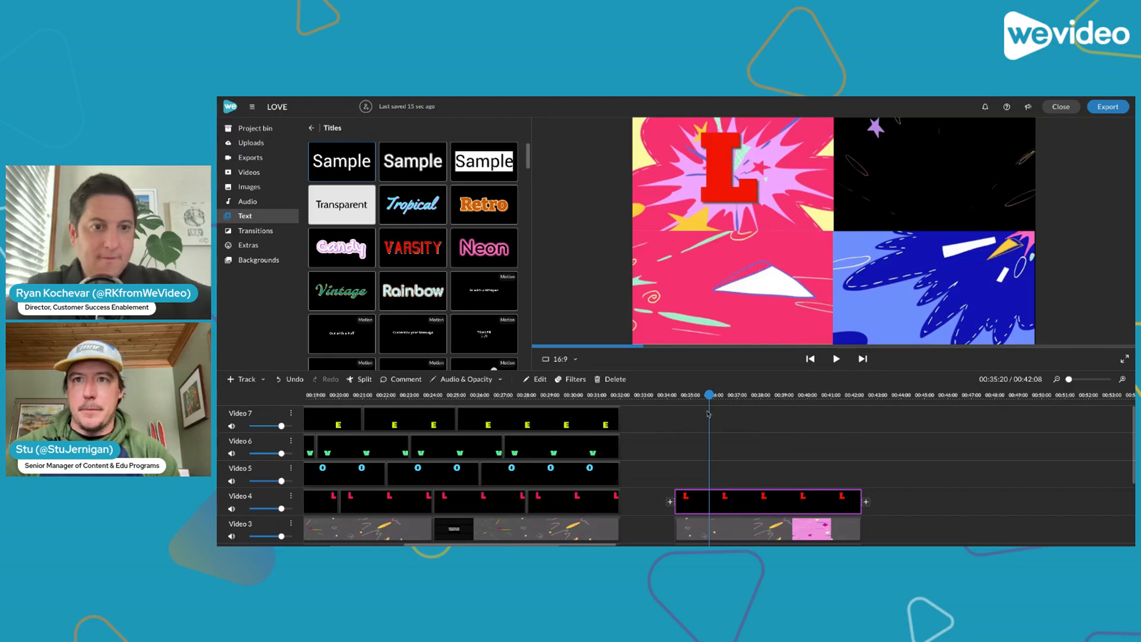
drag(708, 415, 870, 412)
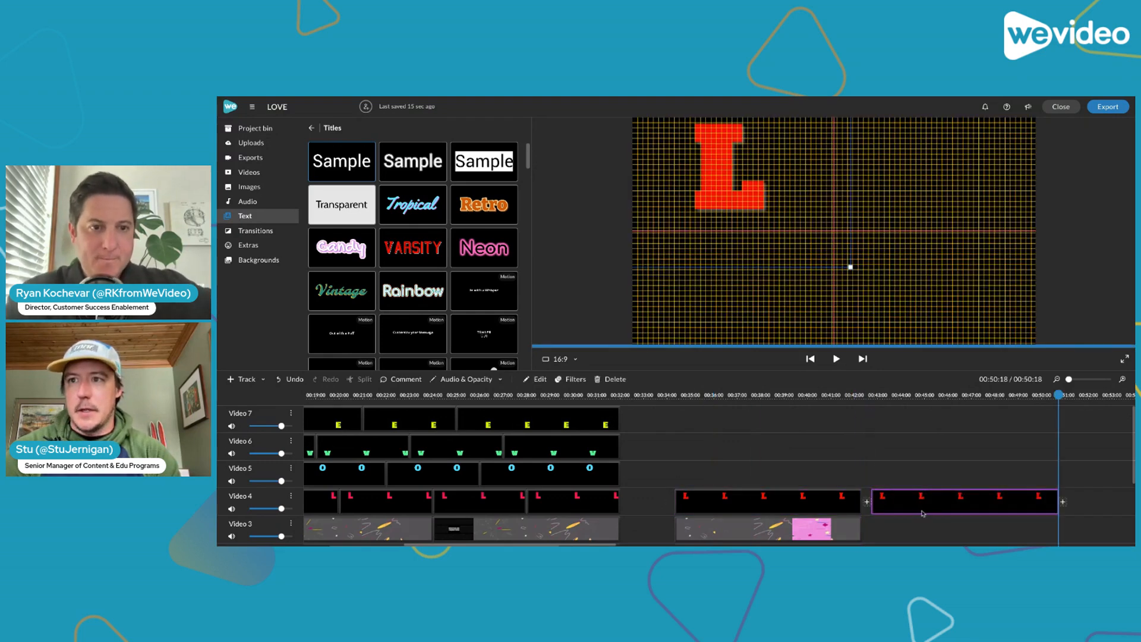
drag(922, 512, 726, 476)
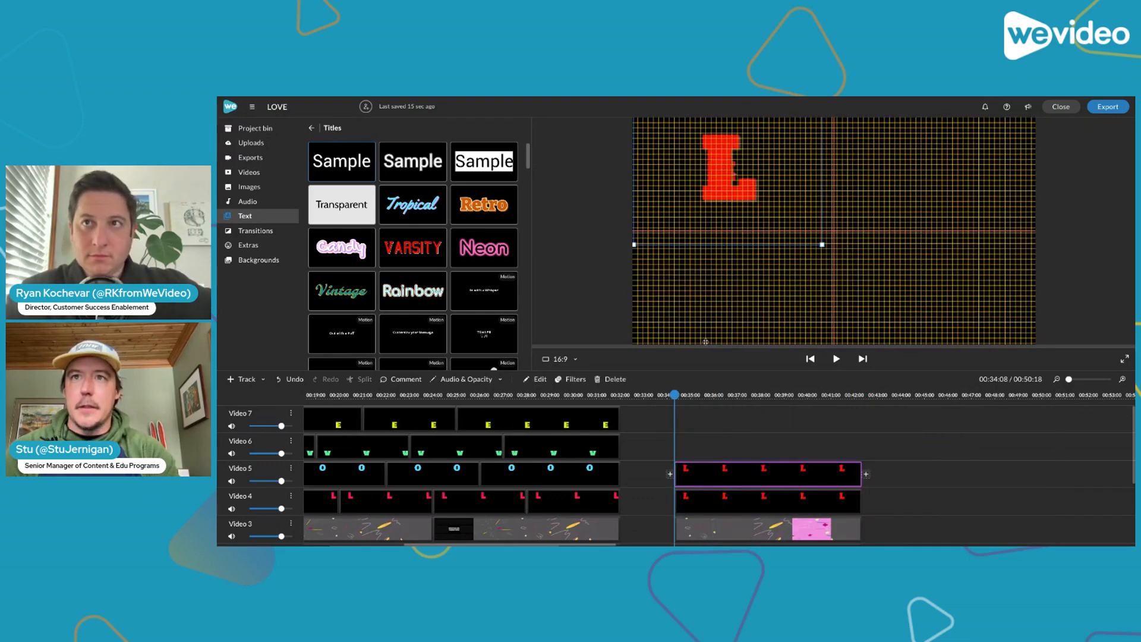
click(759, 439)
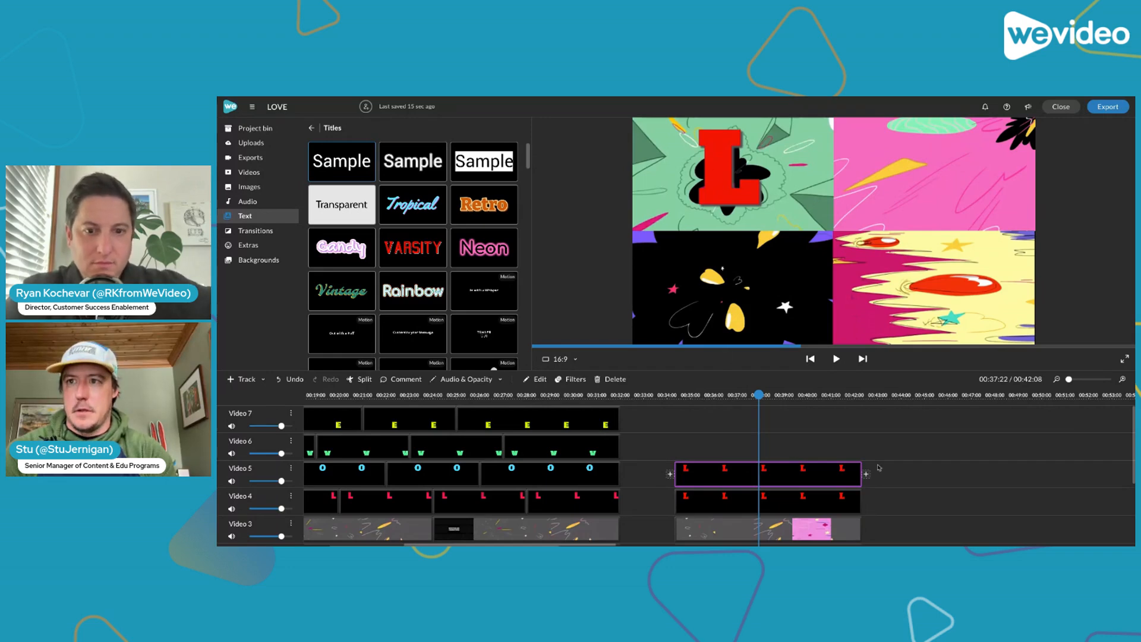
drag(725, 193, 946, 204)
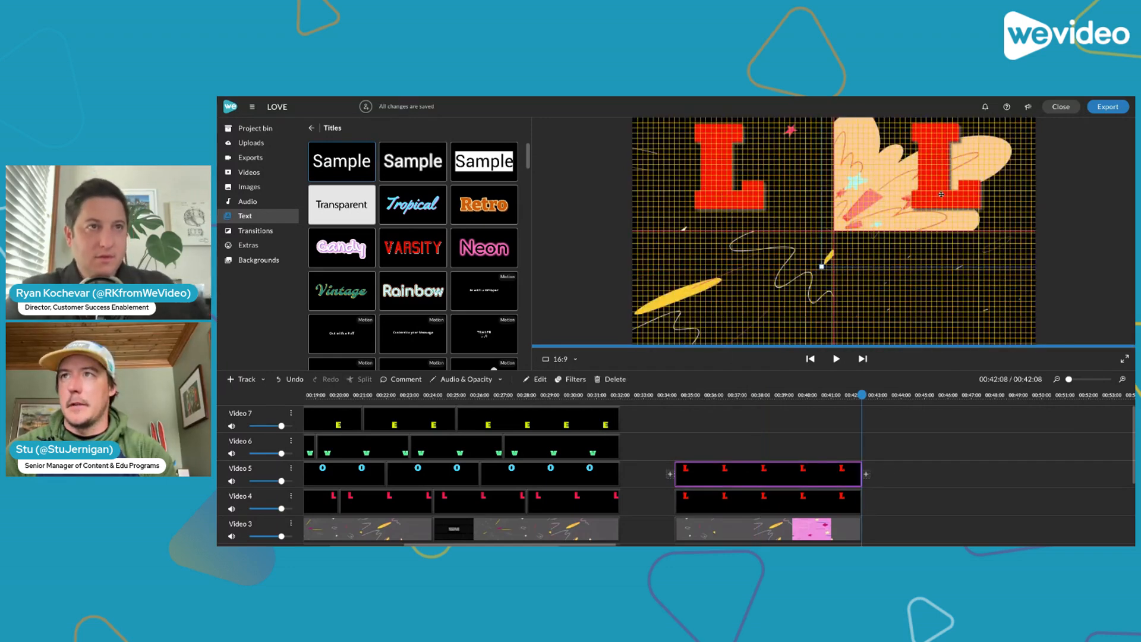
Replace the text of the copied title on Video 5 with O
double_click(715, 480)
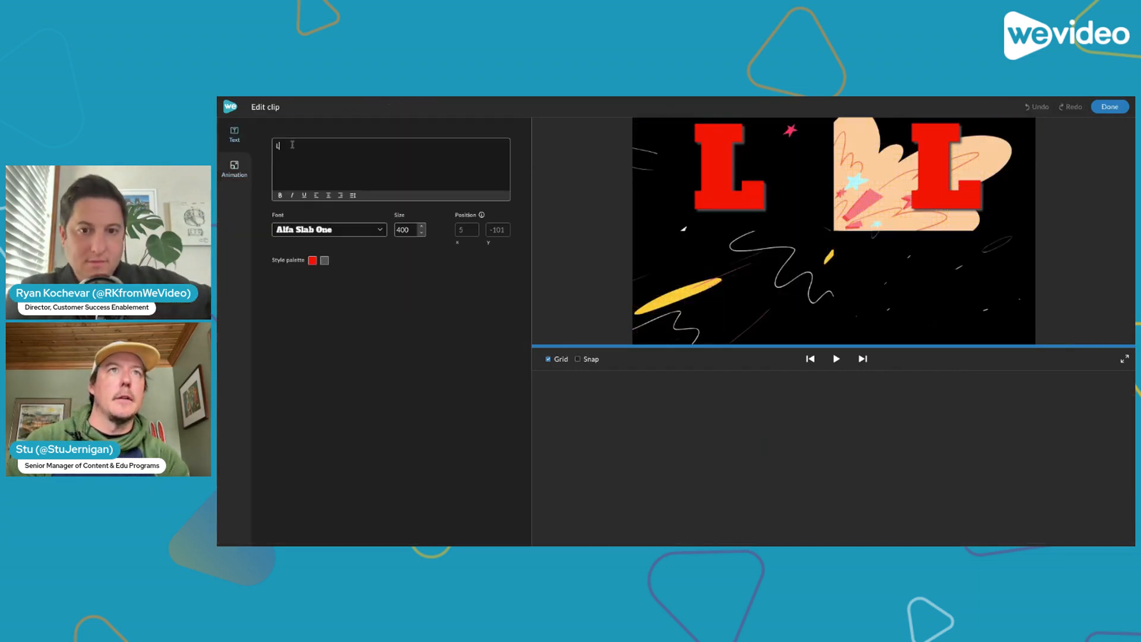
key(BackSpace)
text(O)
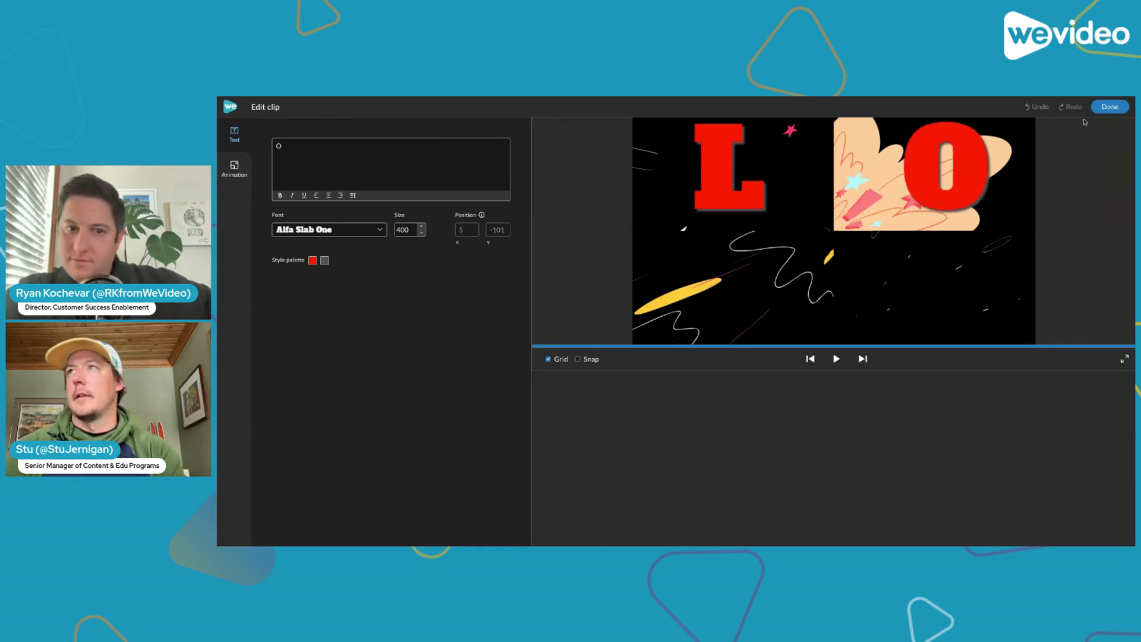
click(1107, 107)
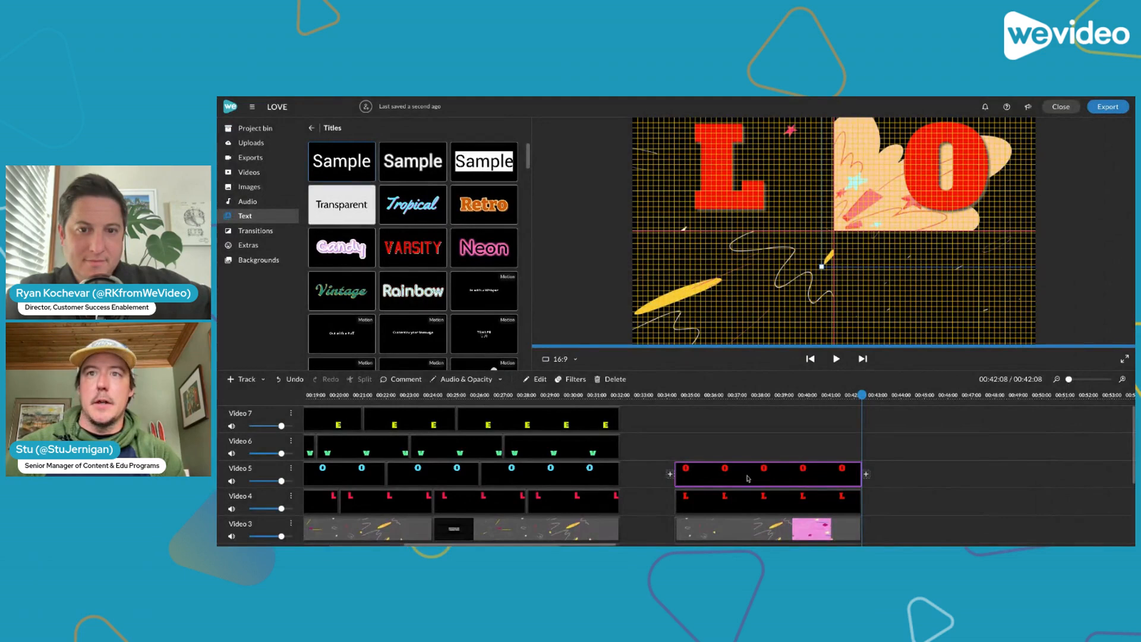
Colour the O title on Video 5 bright green, rgb(121, 255, 0)
double_click(747, 479)
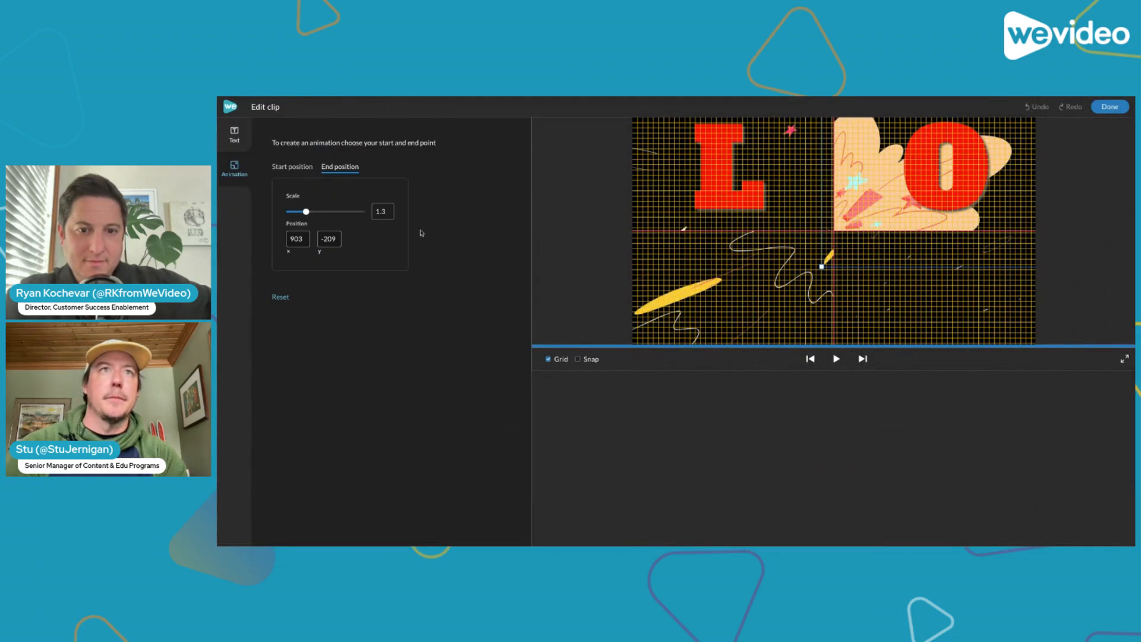
click(234, 134)
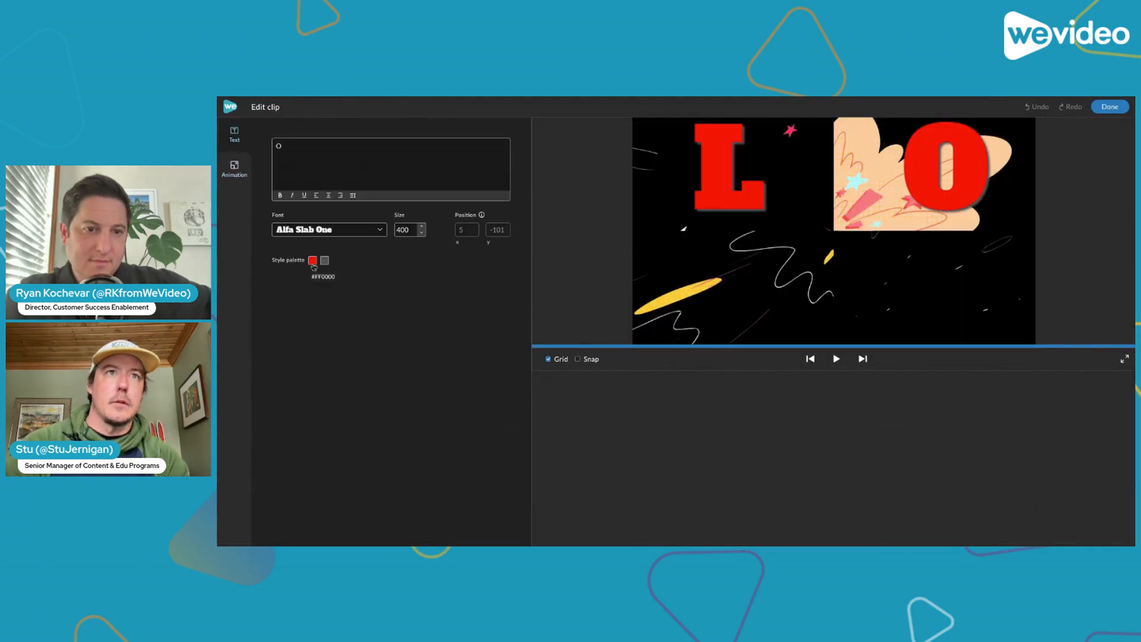
click(313, 260)
click(487, 300)
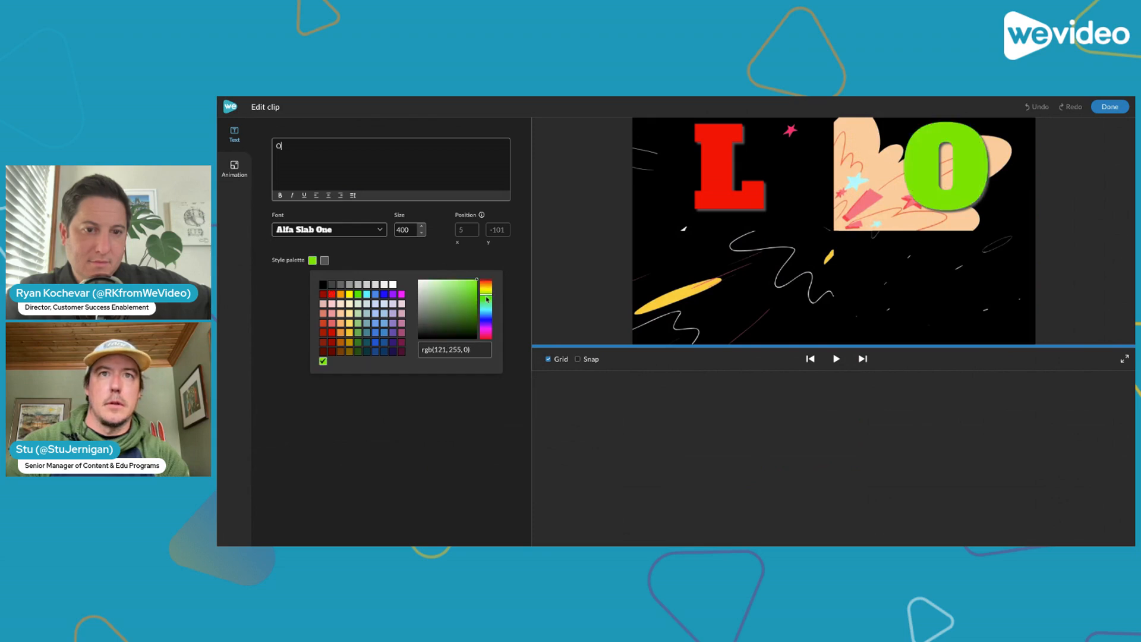
click(1109, 107)
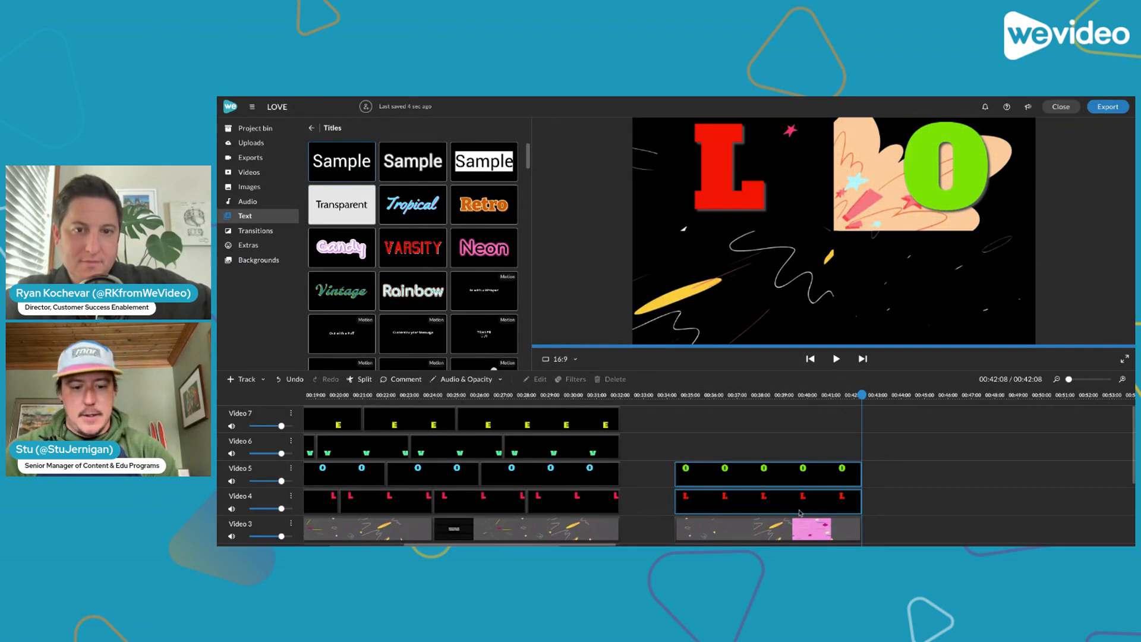
Copy the L and O titles onto Video 6 and Video 7 at 00:34:08, moving their start positions into the lower-left and lower-right quarters
key(ctrl+v)
drag(891, 444, 717, 450)
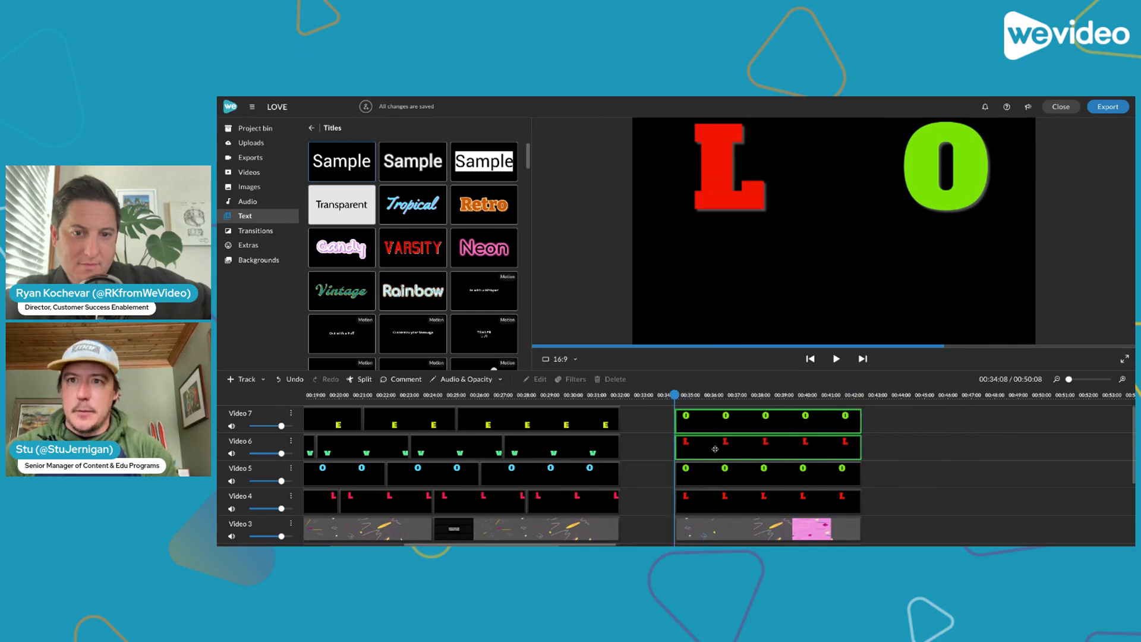
click(769, 443)
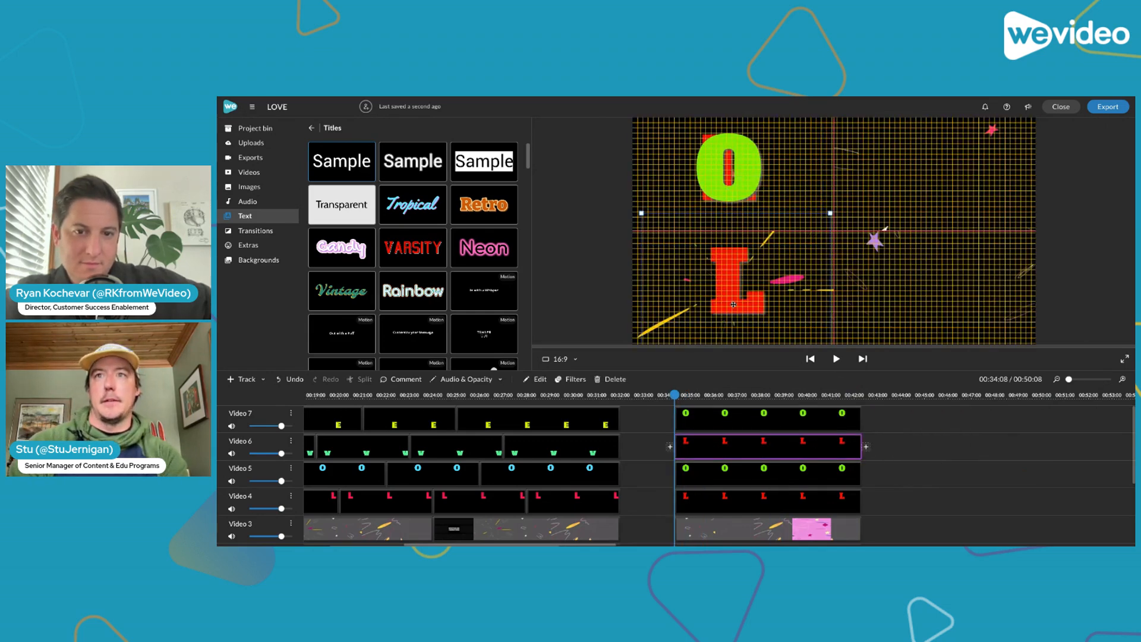
click(743, 426)
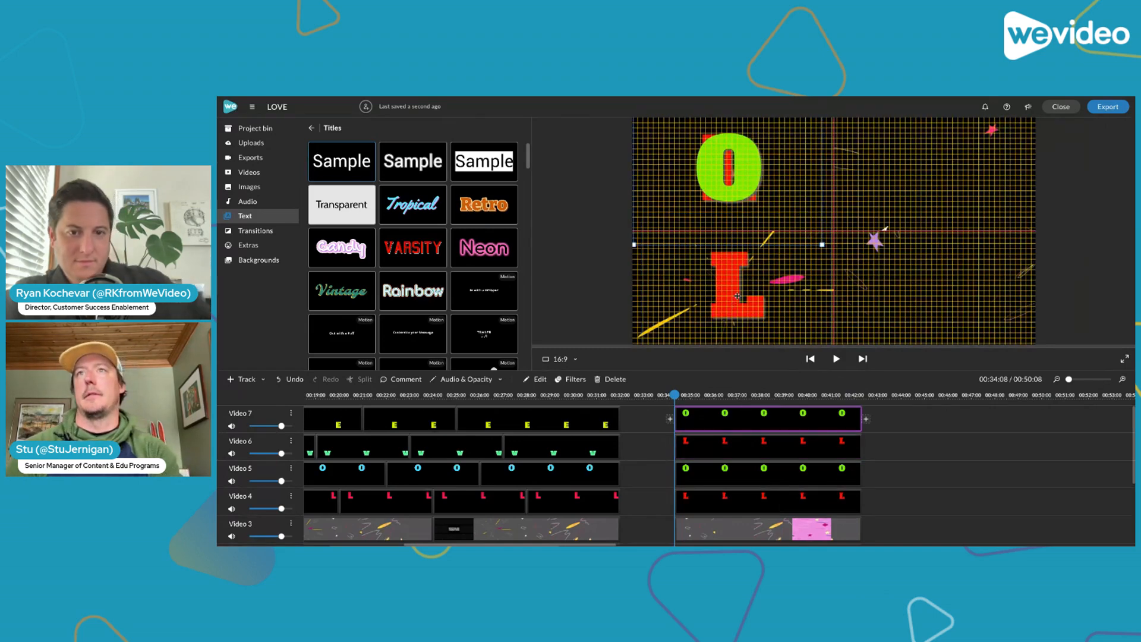
drag(730, 181, 943, 305)
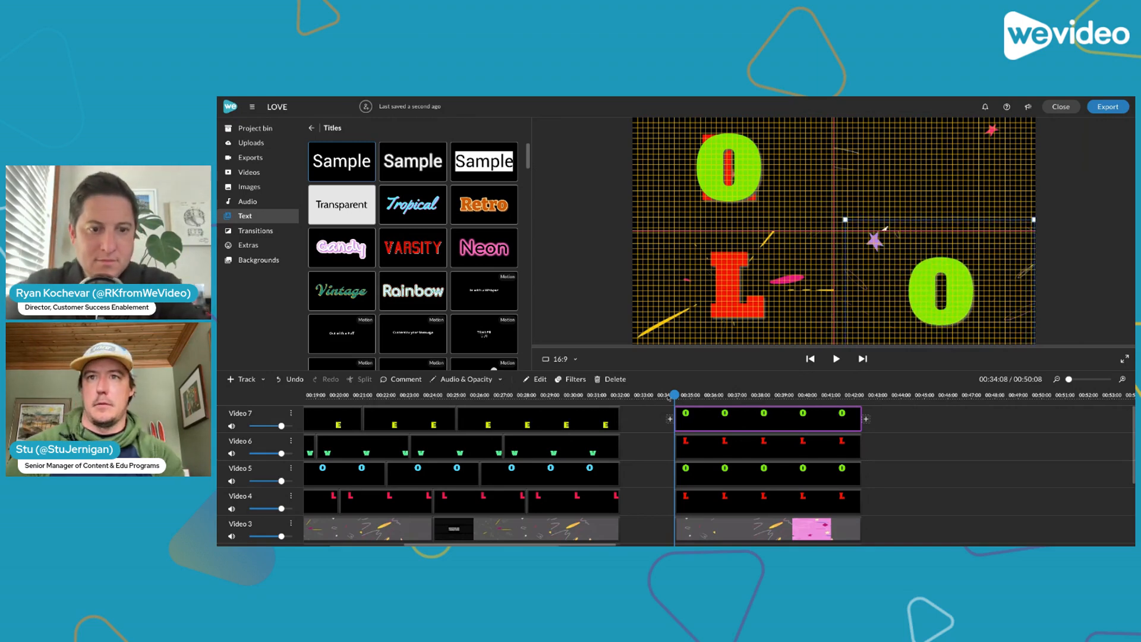
Scrub through the stacked letter titles to examine how each one moves between its start and end positions
drag(669, 397, 799, 418)
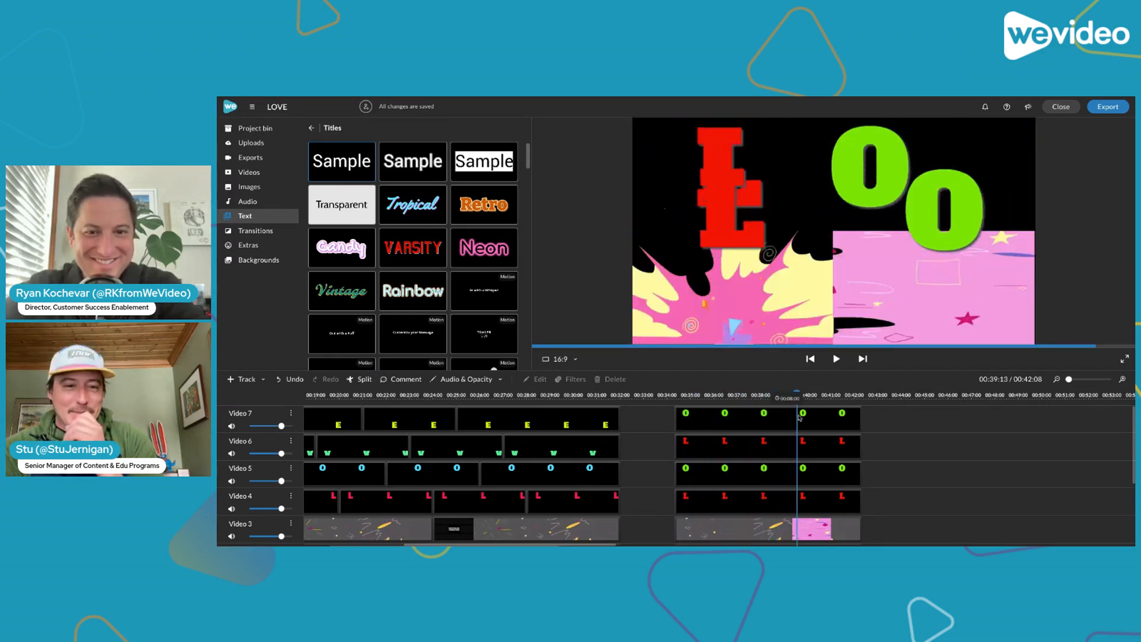
click(737, 419)
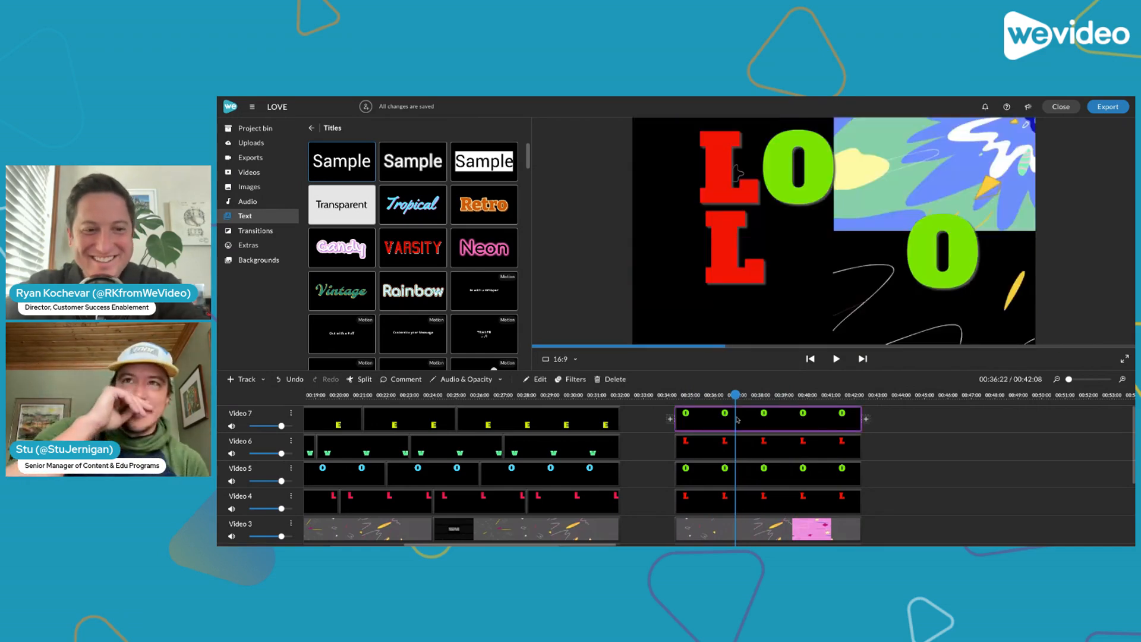
drag(736, 394, 758, 411)
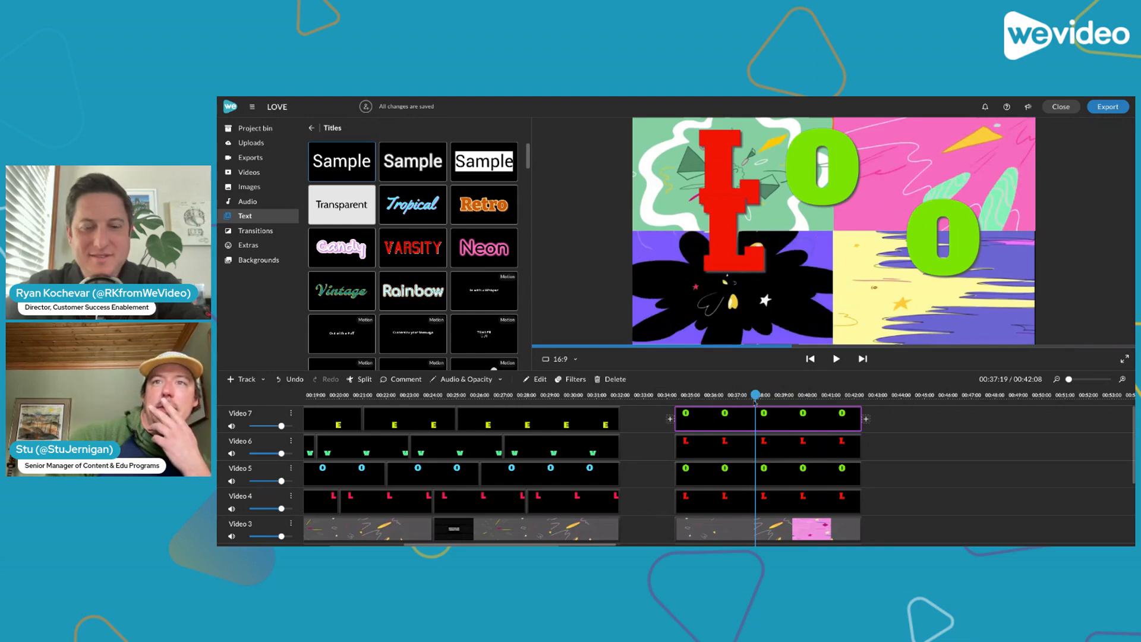
drag(756, 397, 689, 418)
click(692, 419)
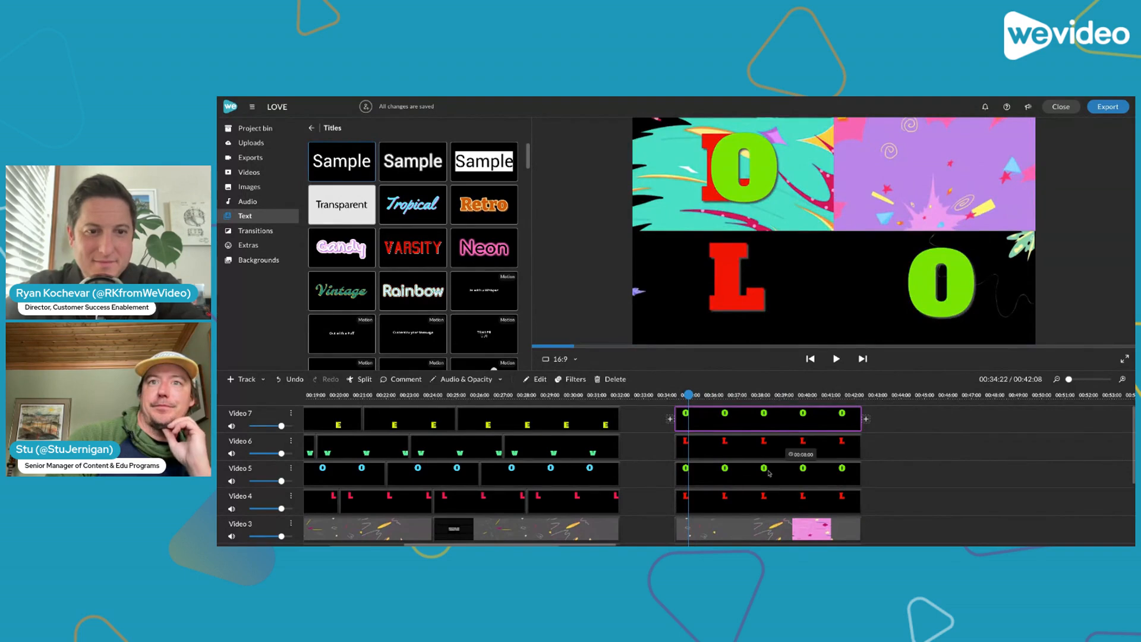
click(718, 503)
click(706, 447)
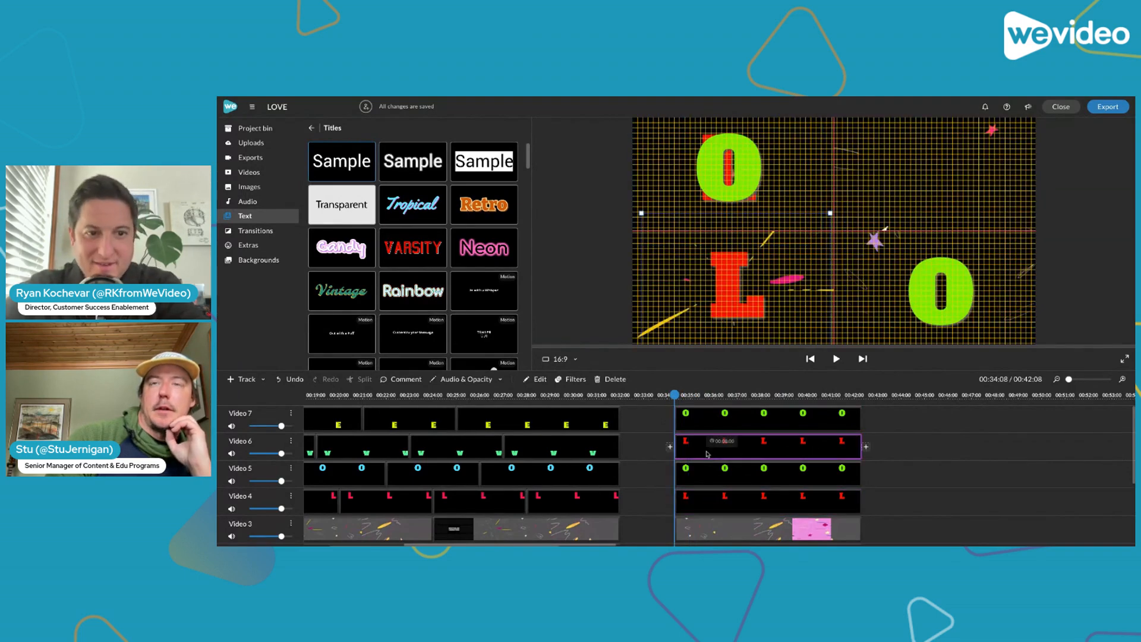
drag(674, 395, 680, 395)
click(697, 455)
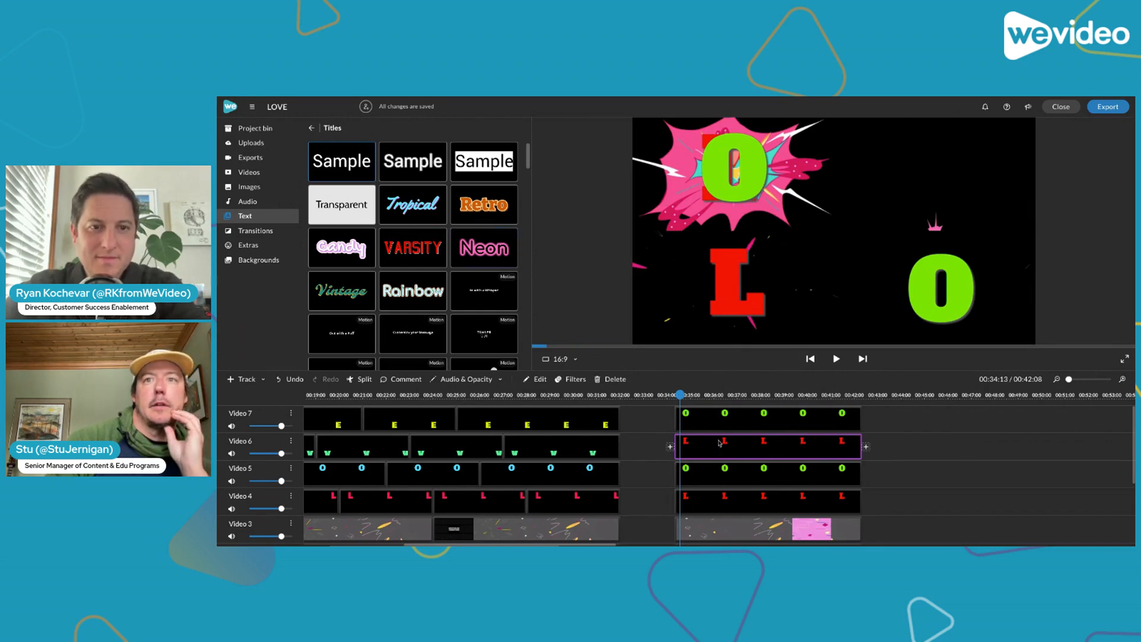
Move the end position of the L title on Video 6 into the lower-left quarter, about x -97, y 363, comparing it with the start position
double_click(720, 449)
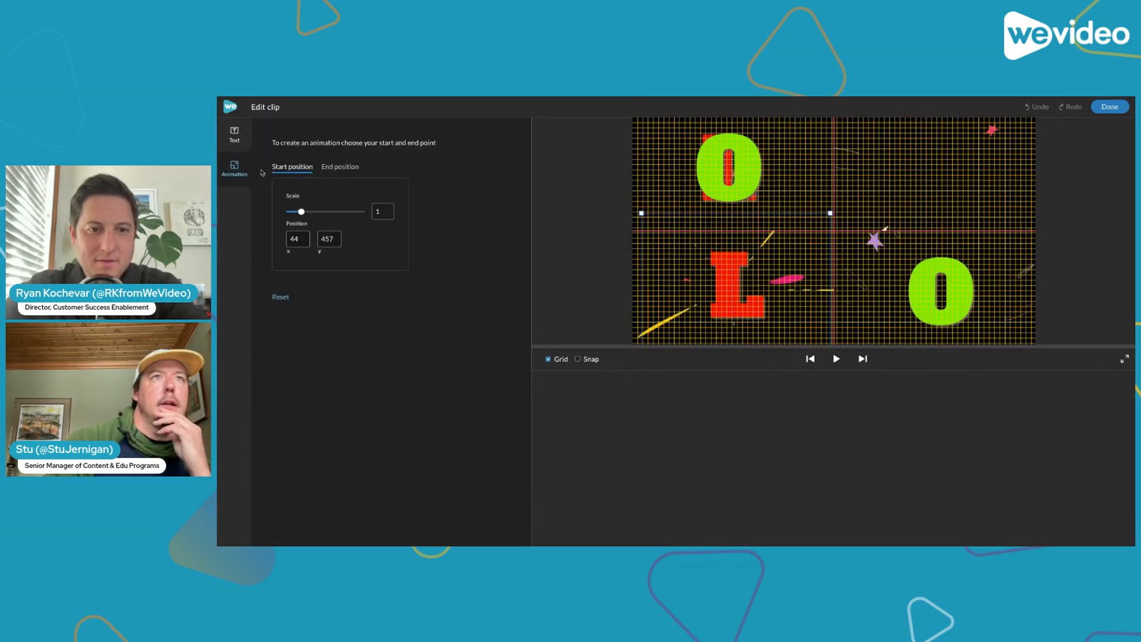
click(333, 168)
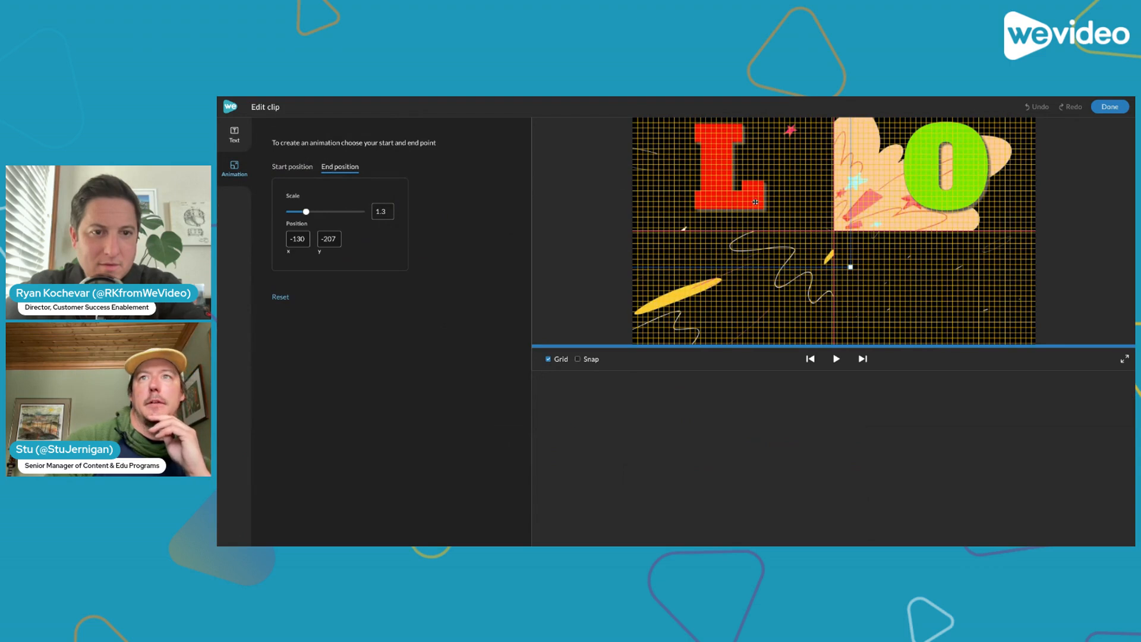
drag(756, 202, 762, 323)
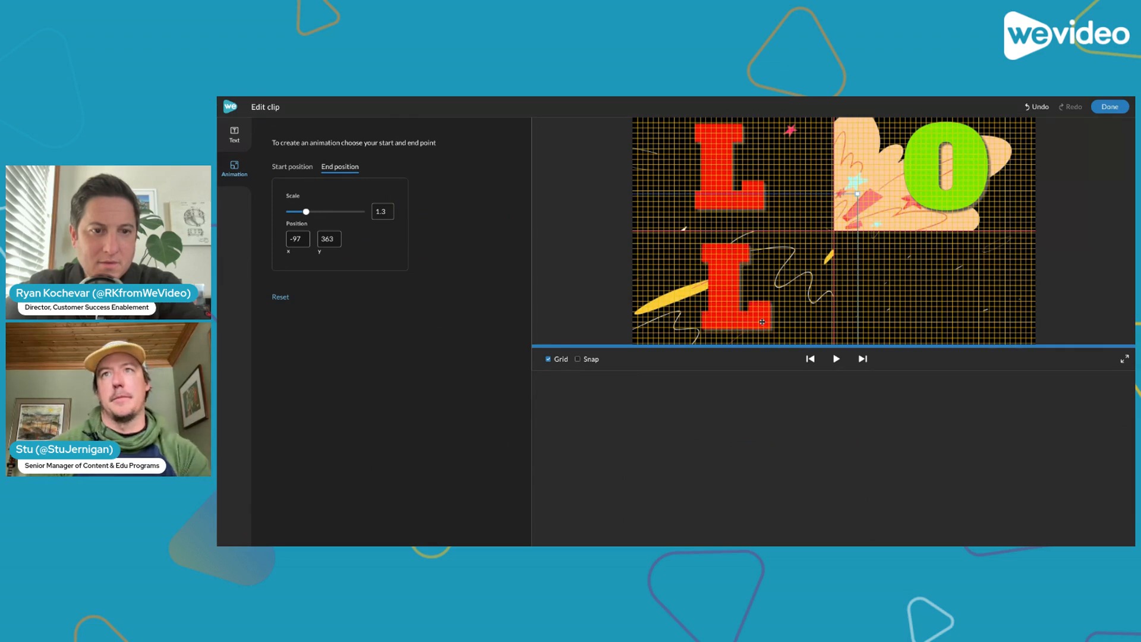
click(292, 167)
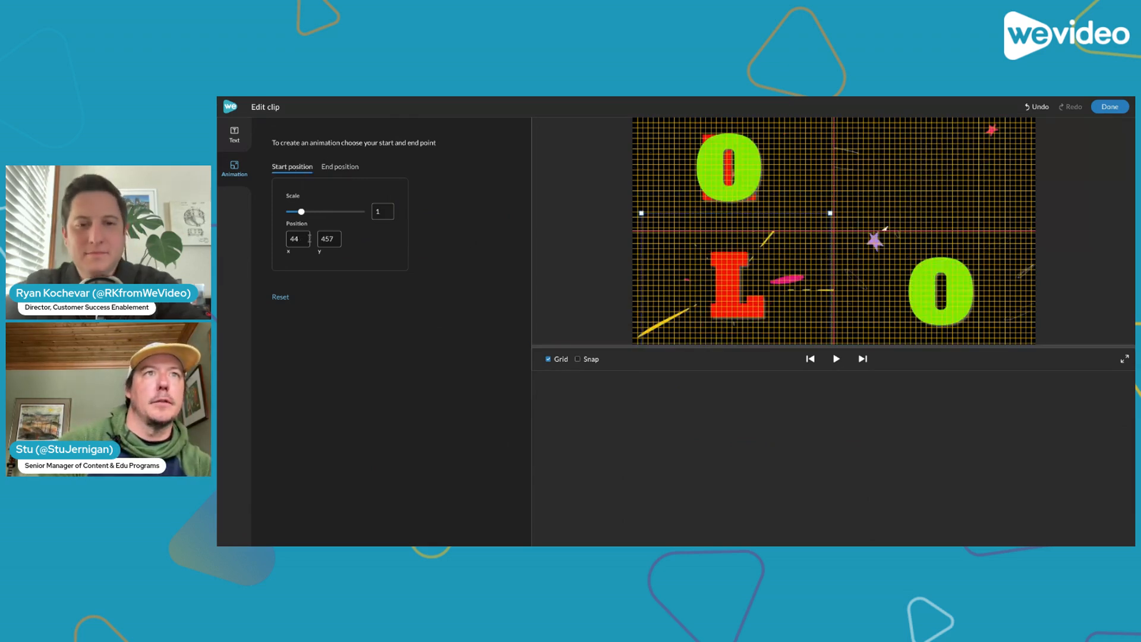
click(335, 169)
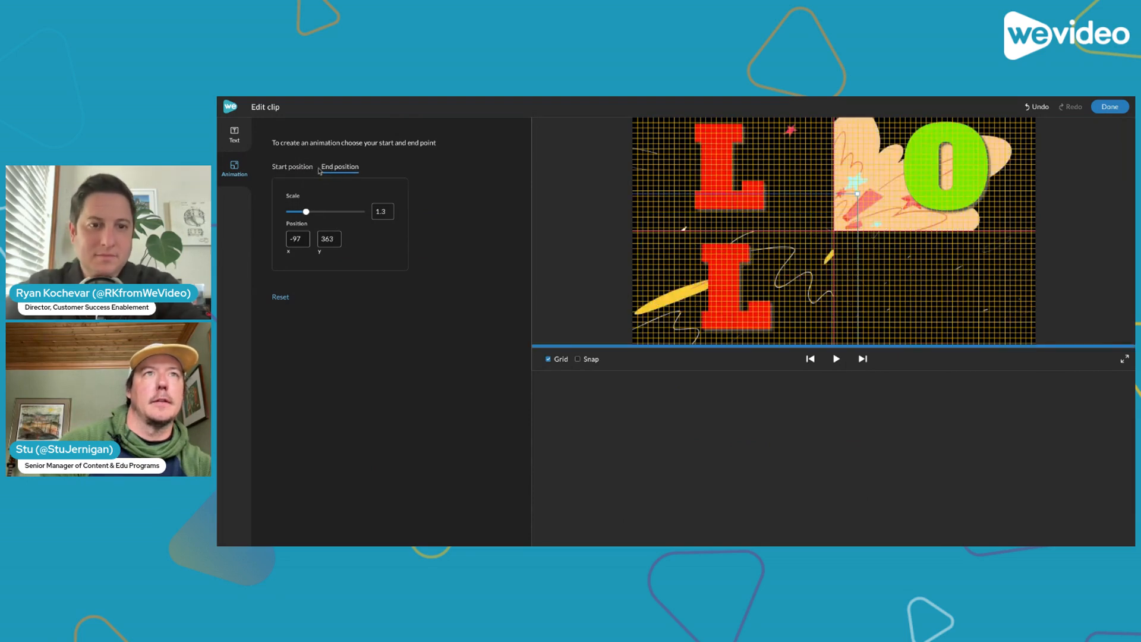
click(300, 170)
click(327, 170)
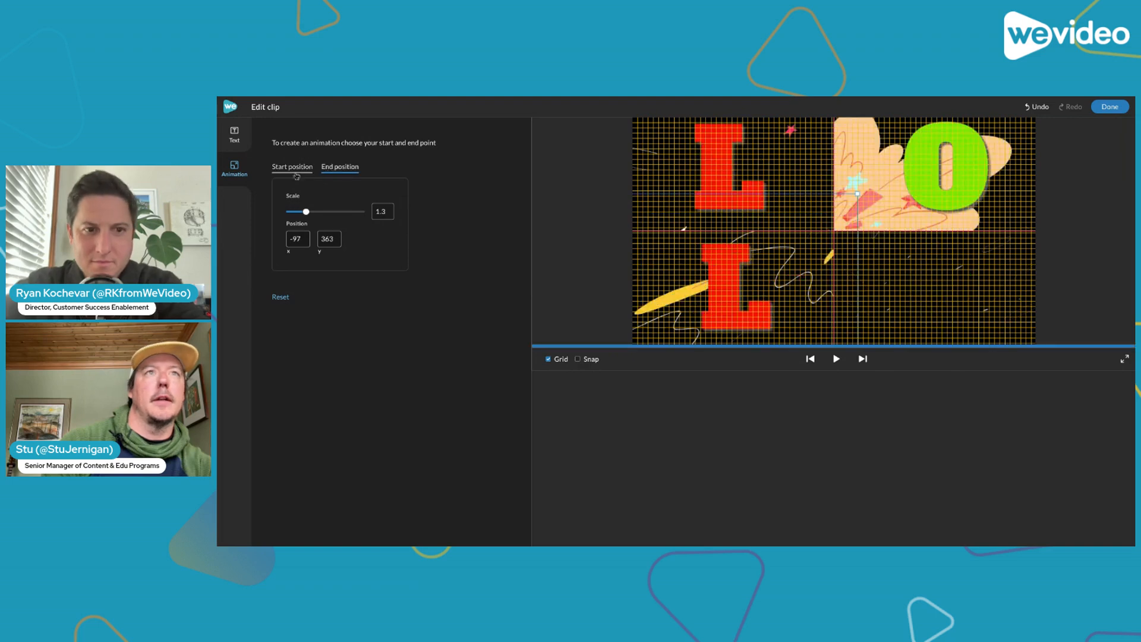
click(297, 168)
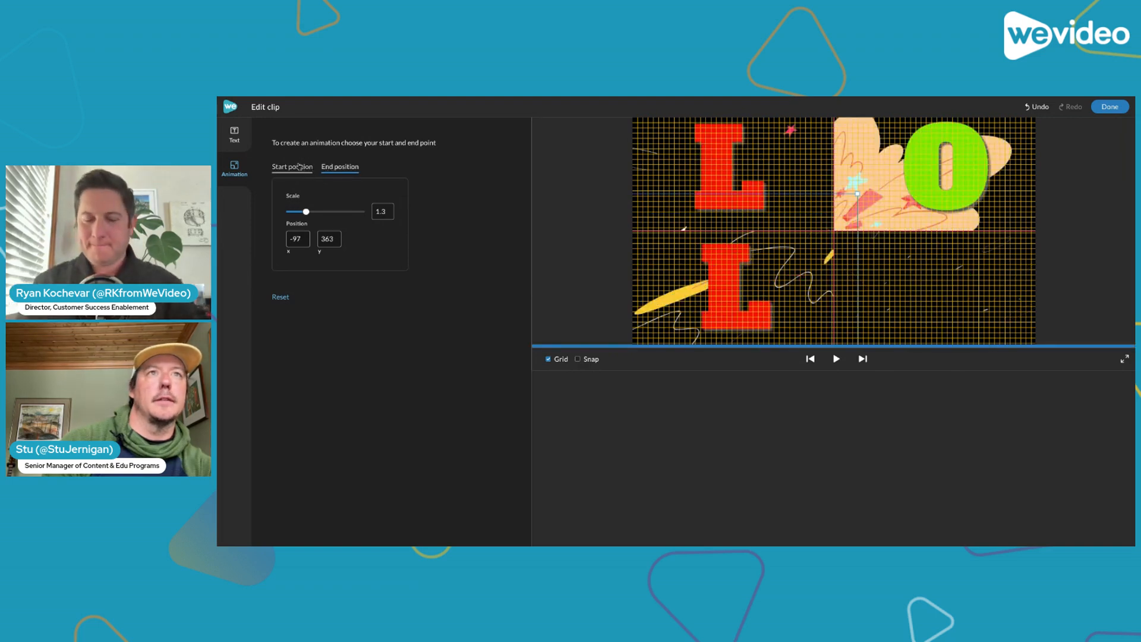
click(331, 169)
click(1110, 107)
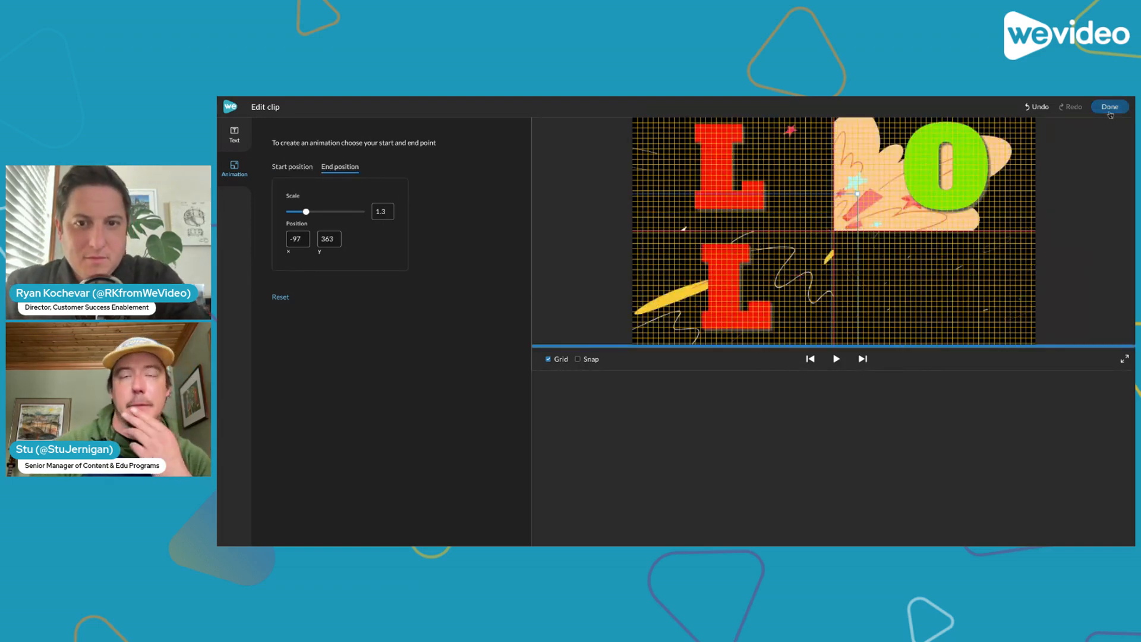
Move the end position of the O title on Video 7 into the lower-right quarter, about x 911, y 386
click(723, 414)
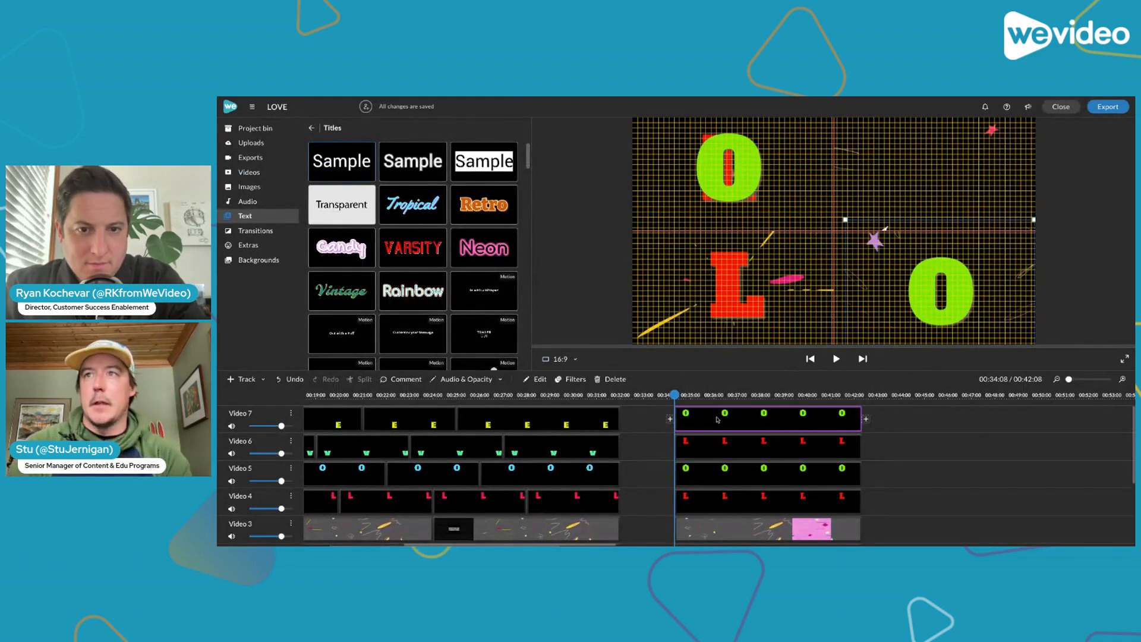
double_click(718, 420)
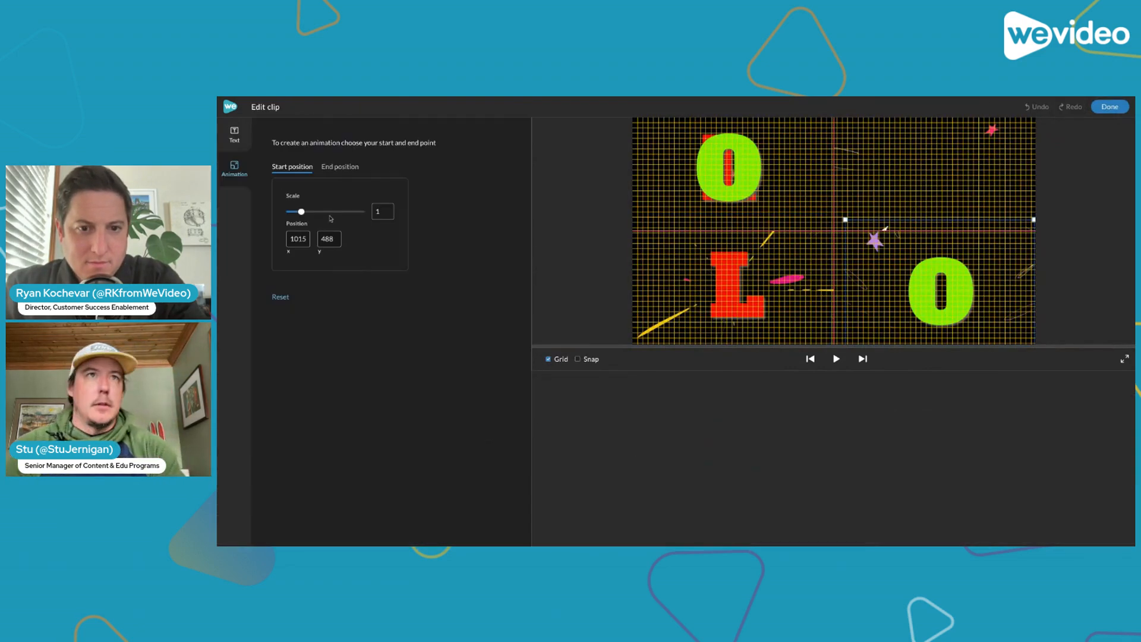
click(330, 168)
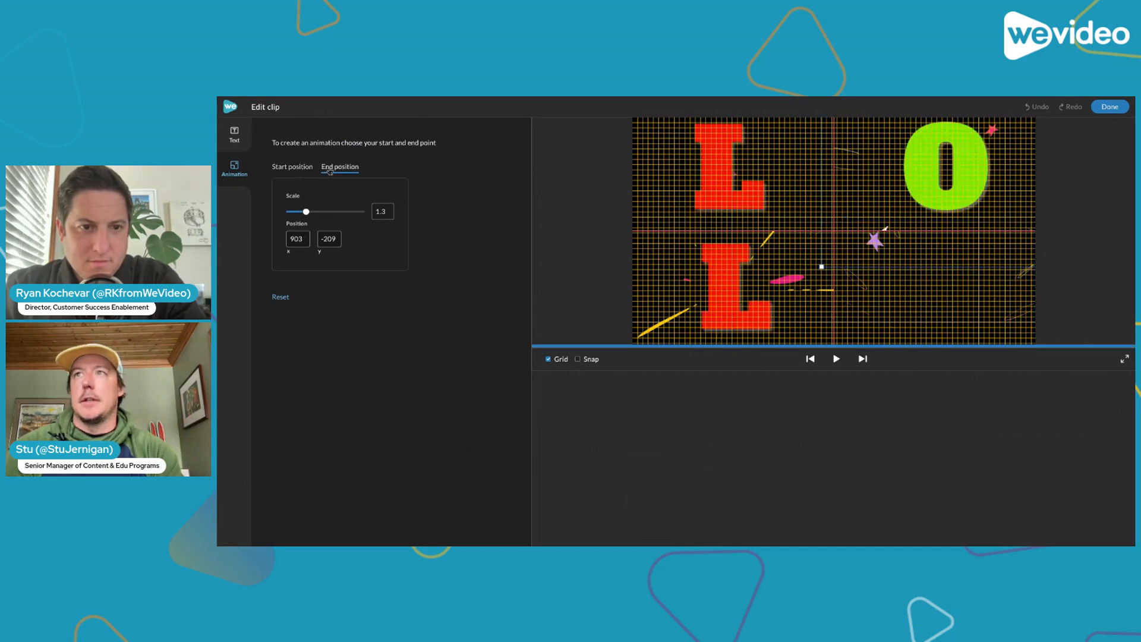
drag(976, 192, 977, 316)
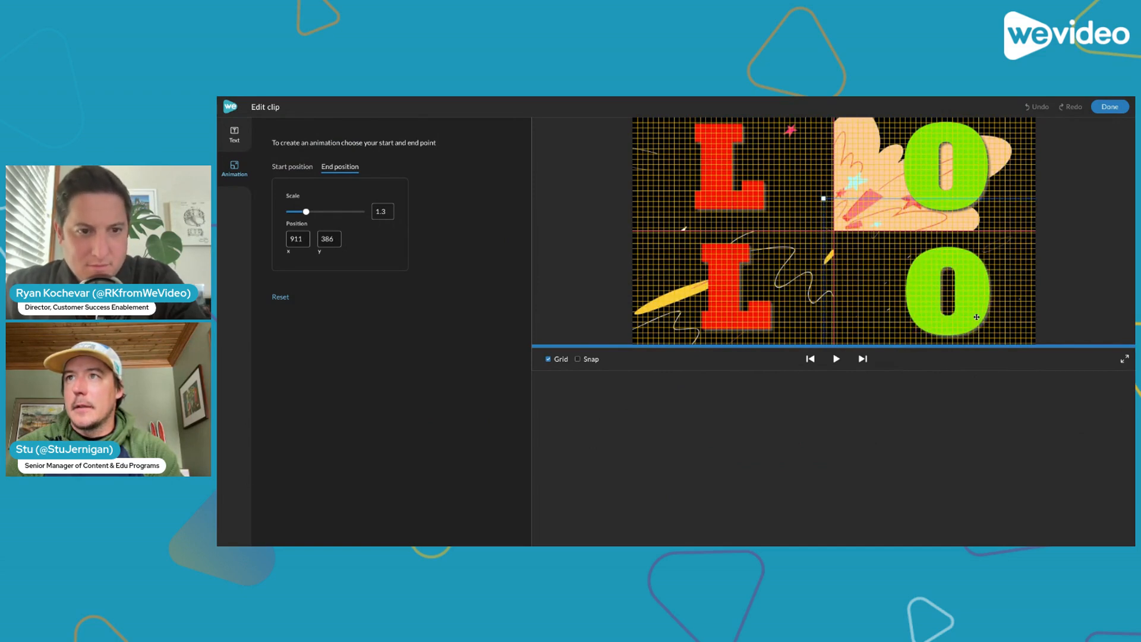
Replace the text of the Video 7 title with E and colour it turquoise, rgb(0, 255, 224)
click(234, 135)
key(BackSpace)
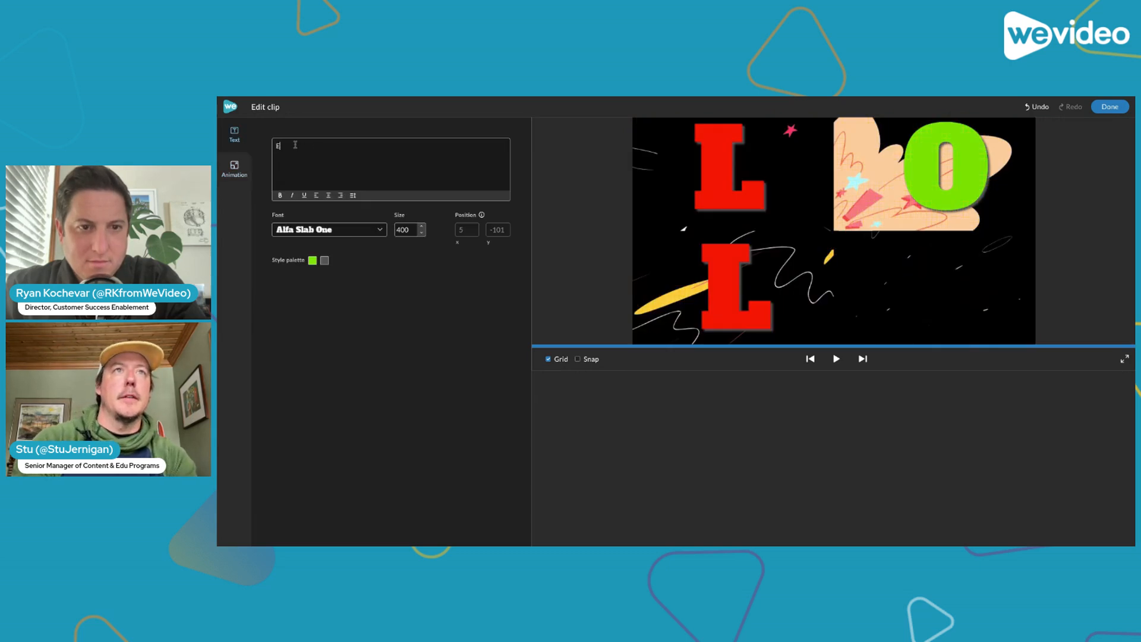
text(E)
click(313, 260)
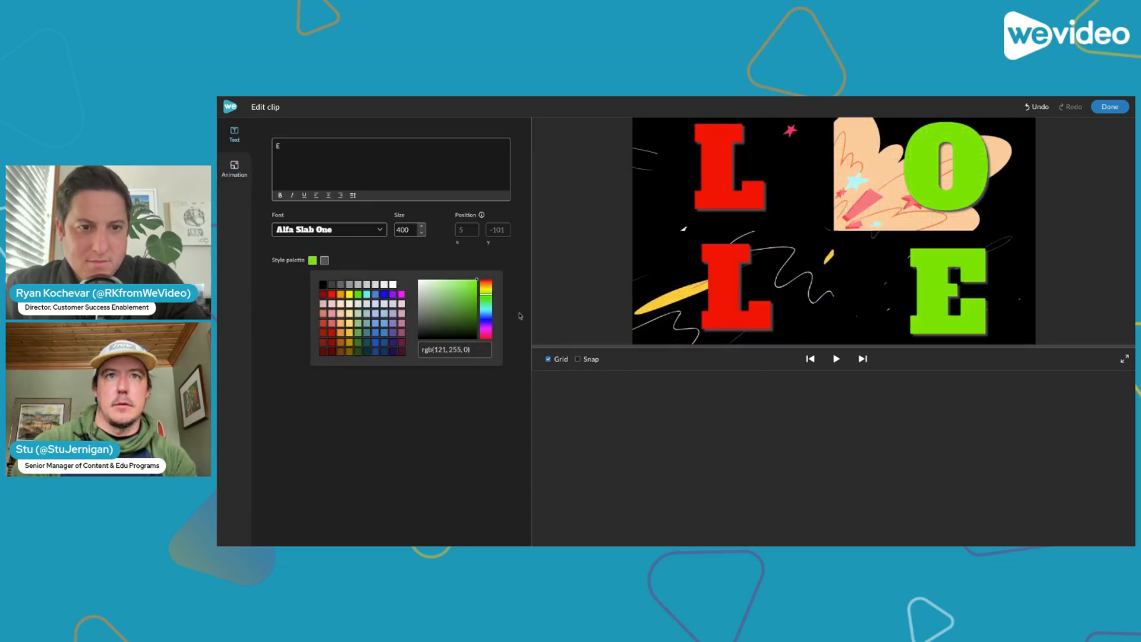
click(488, 312)
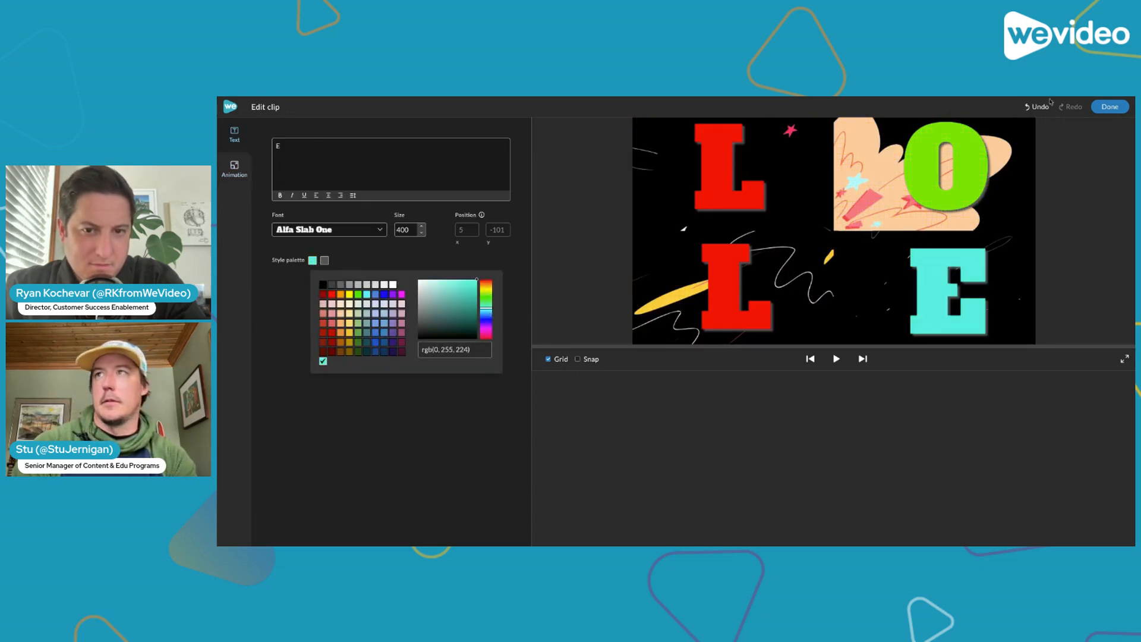
click(1110, 107)
Replace the text of the Video 6 title with V and colour it blue, rgb(58, 0, 255)
click(695, 447)
double_click(696, 448)
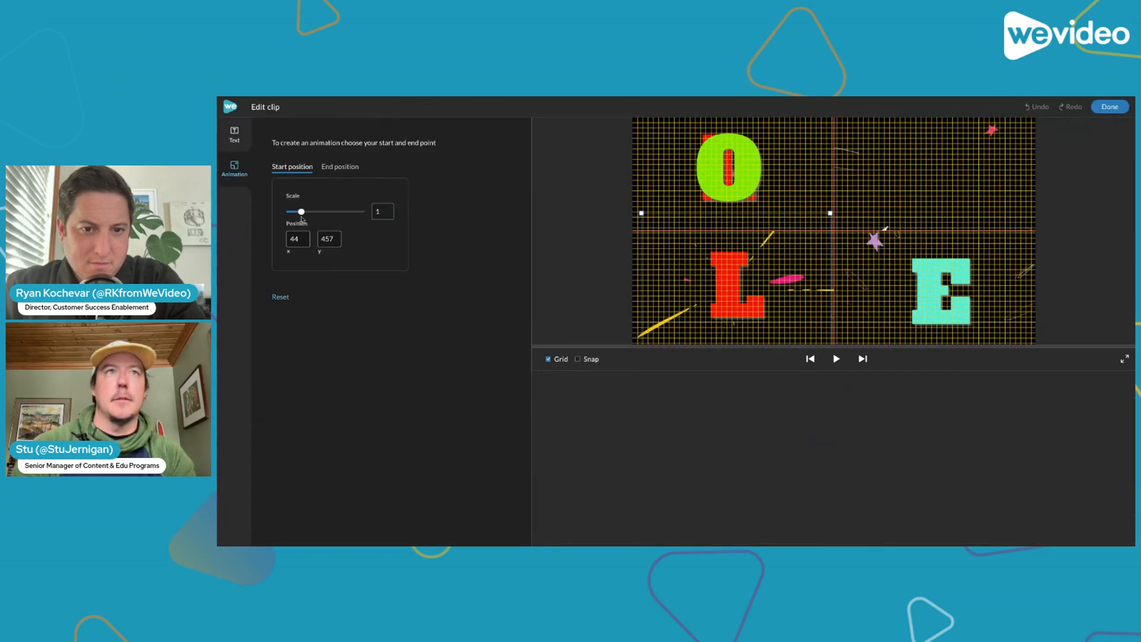
click(235, 136)
key(BackSpace)
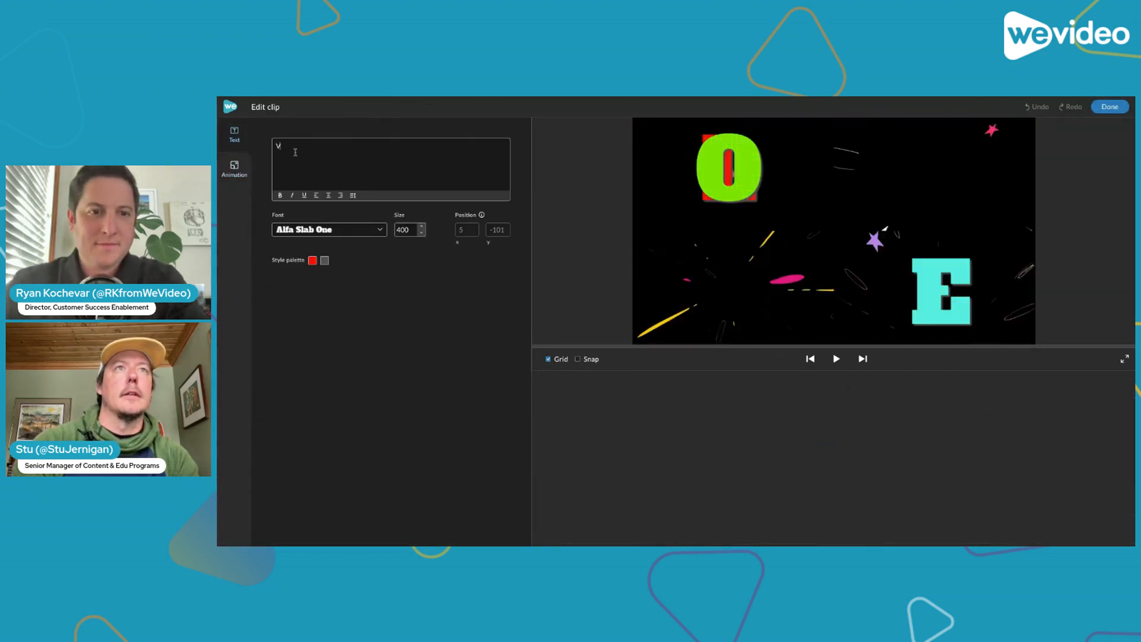
text(V)
click(313, 260)
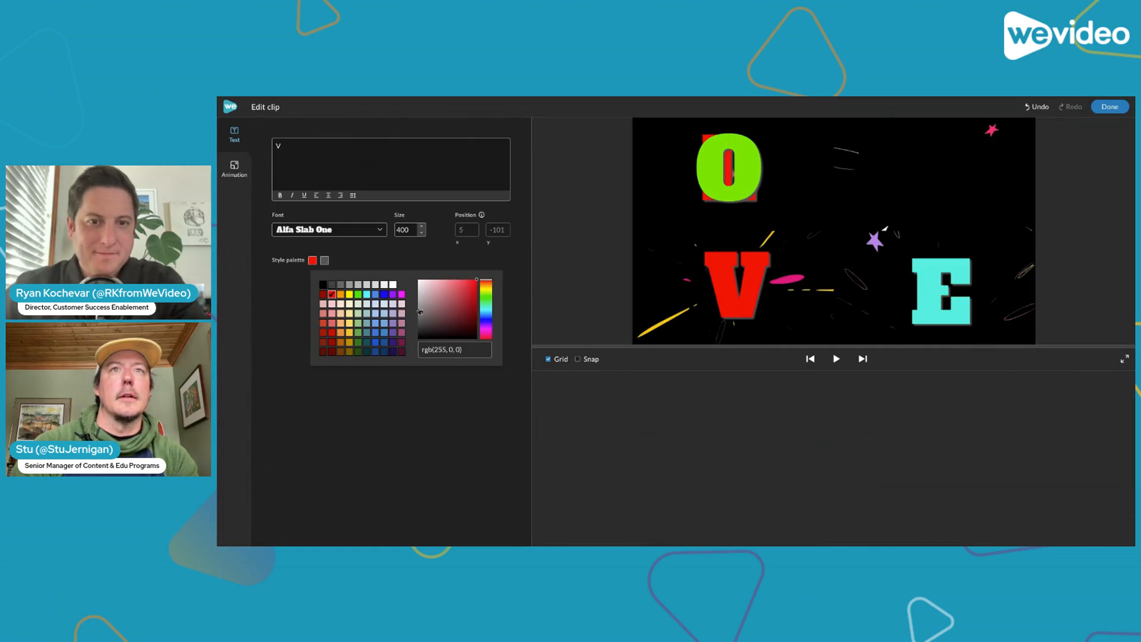
click(489, 324)
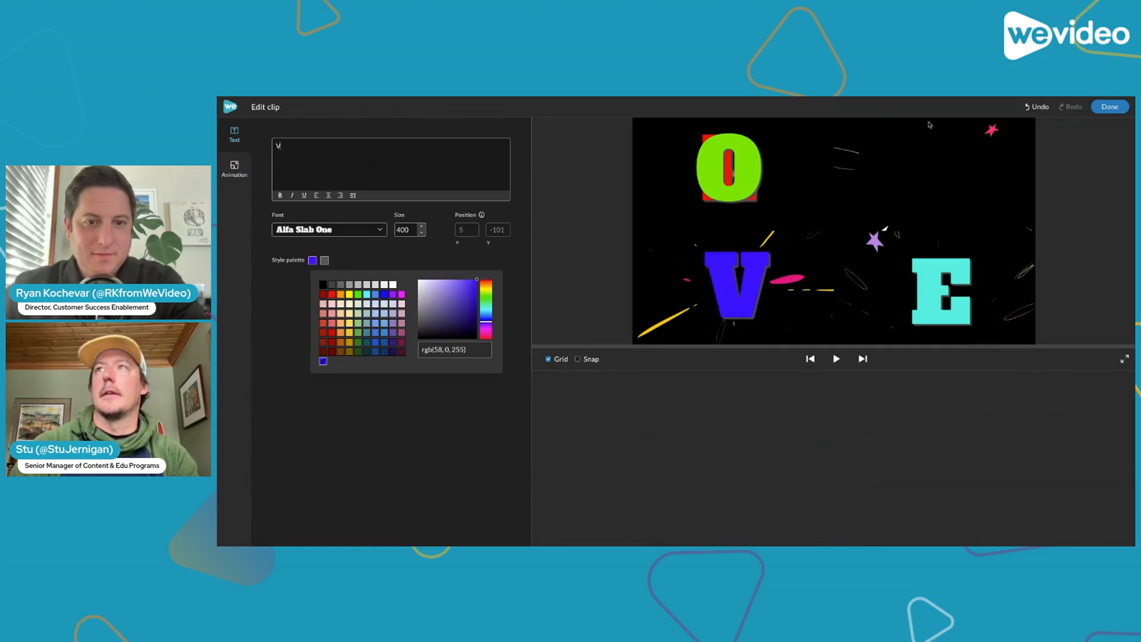
click(1110, 107)
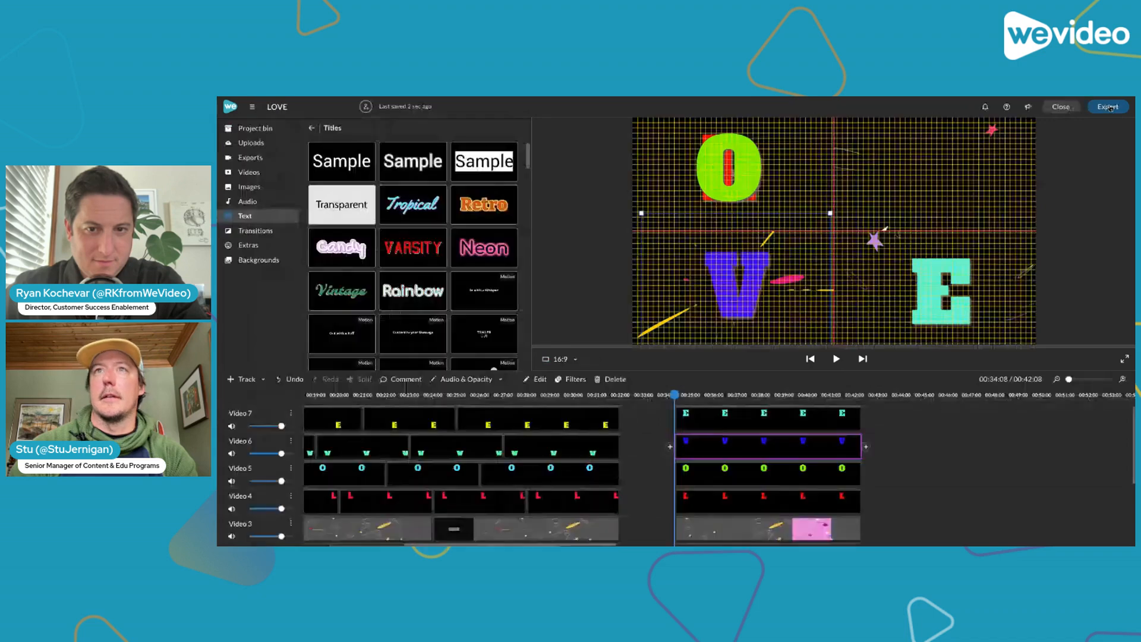
Move the start position of the O title on Video 5 into the upper-right quarter, about x 1006, y -88, and check its end position
click(695, 473)
double_click(697, 478)
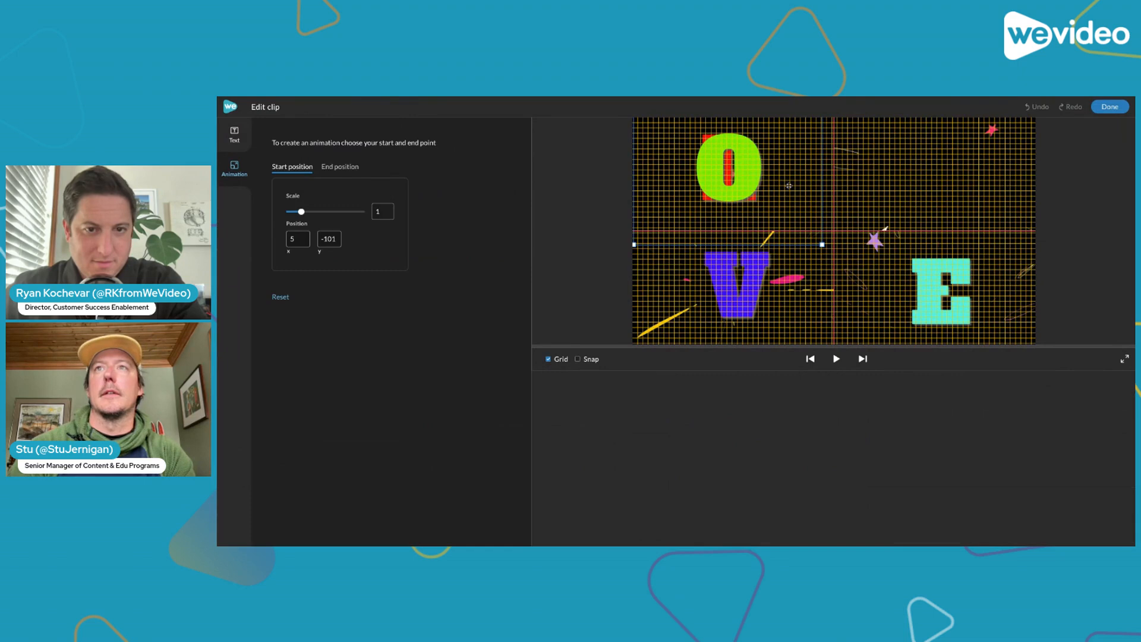
drag(789, 186, 963, 191)
click(329, 168)
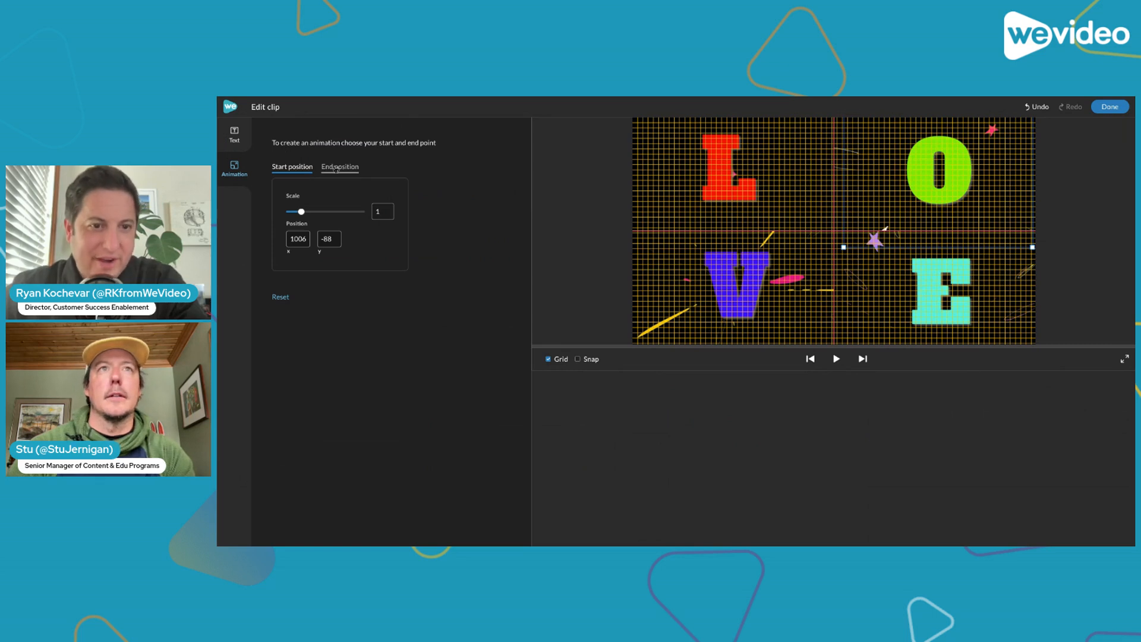
click(308, 169)
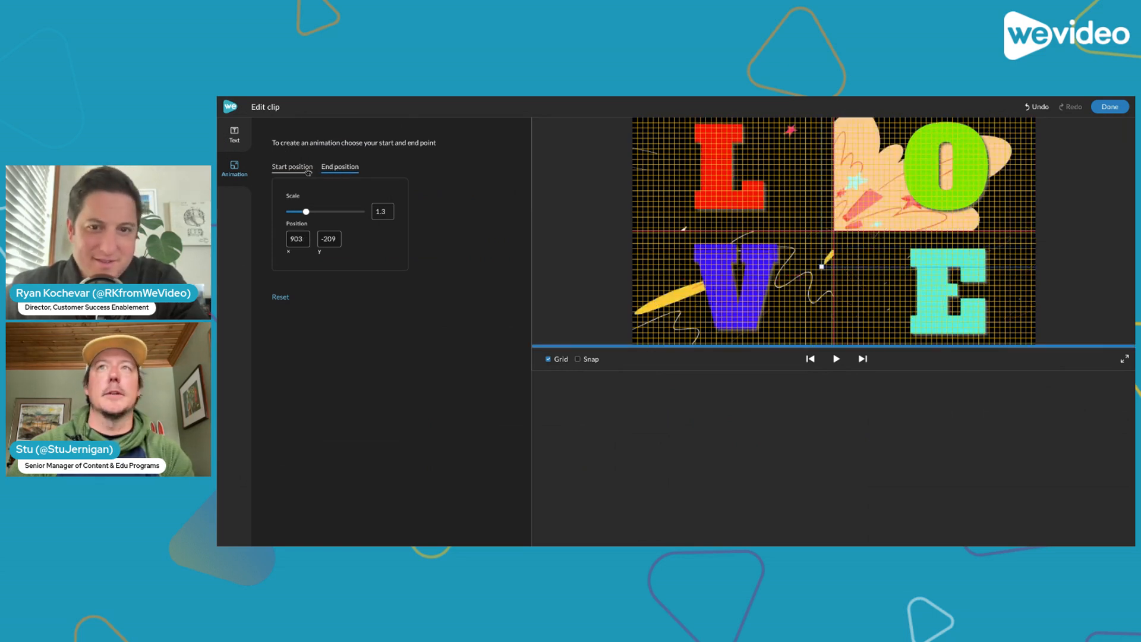
click(1111, 107)
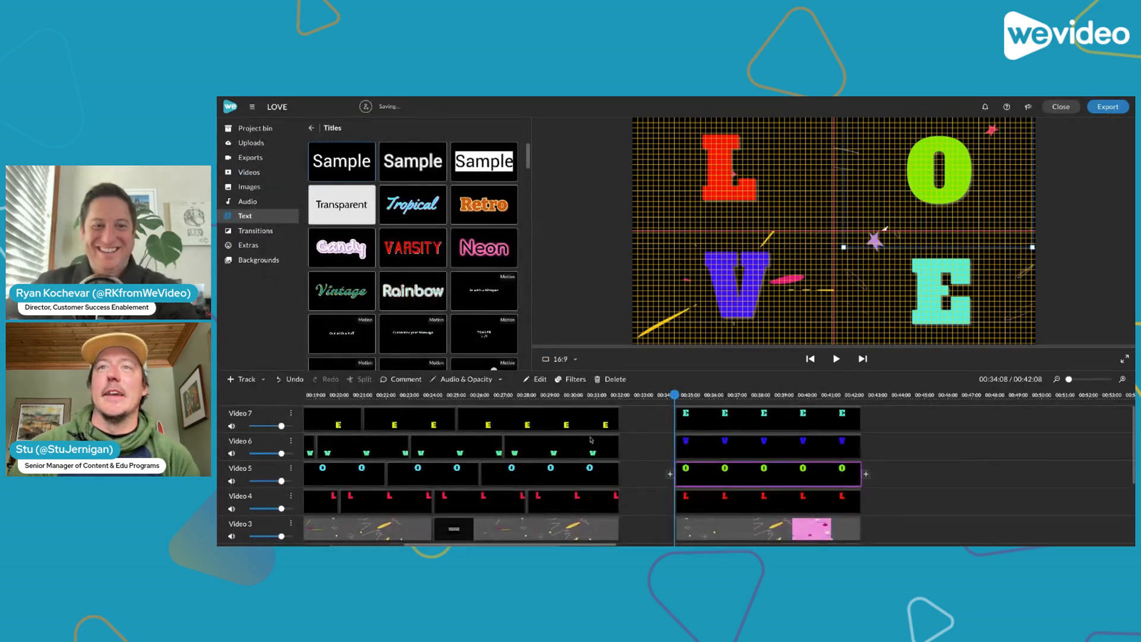
Play back the LOVE letter animation from 00:34:08 and open the project's export options
key(space)
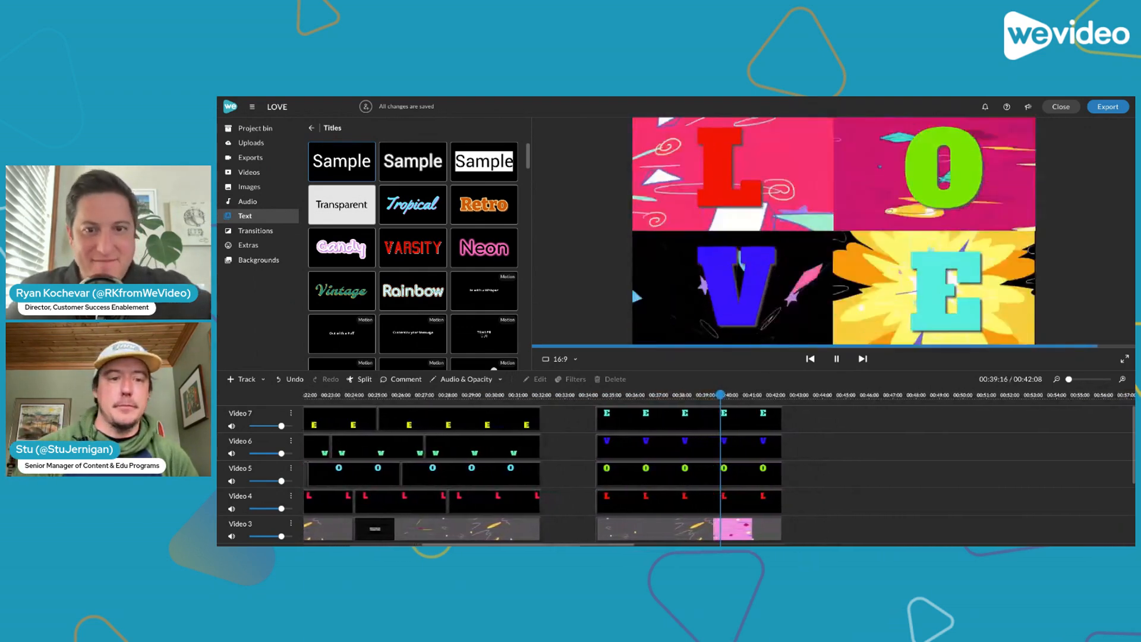
click(653, 474)
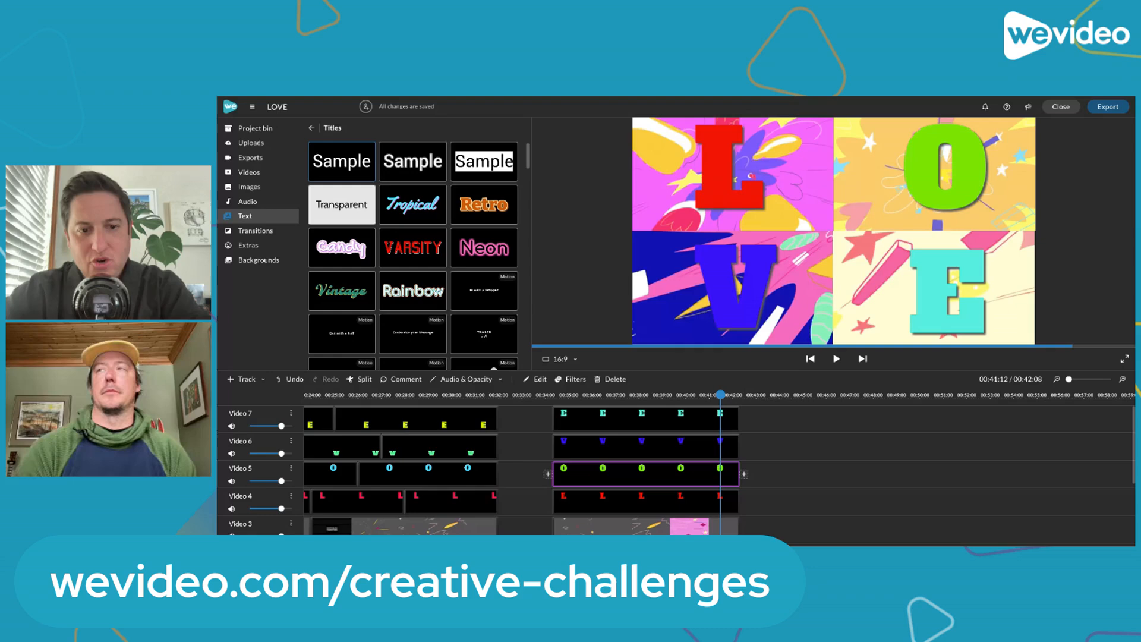
click(1108, 107)
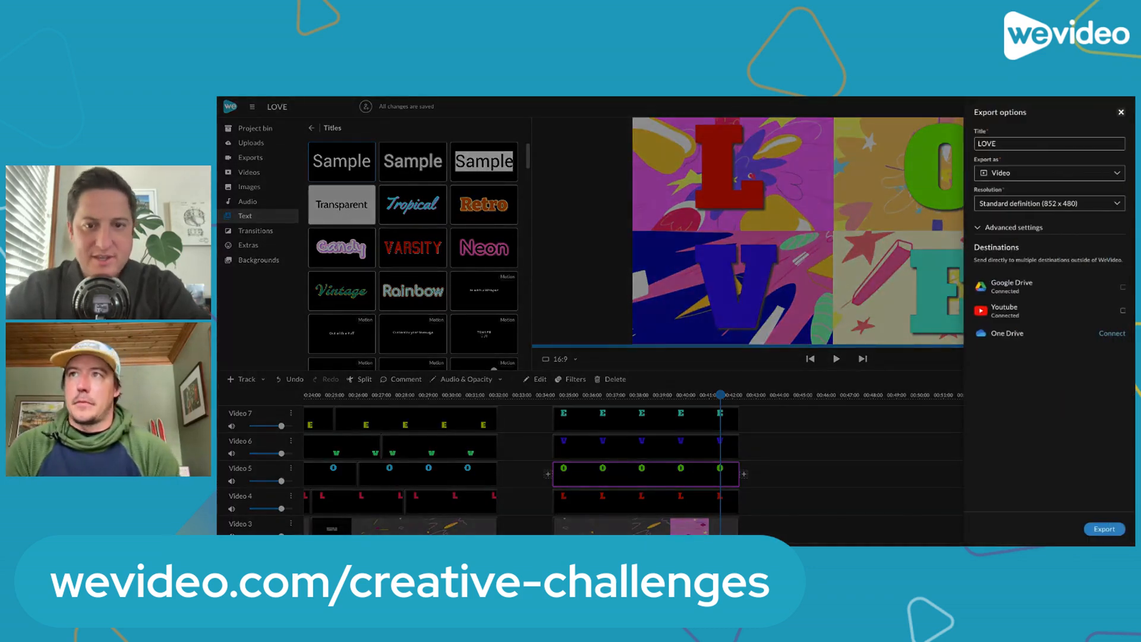